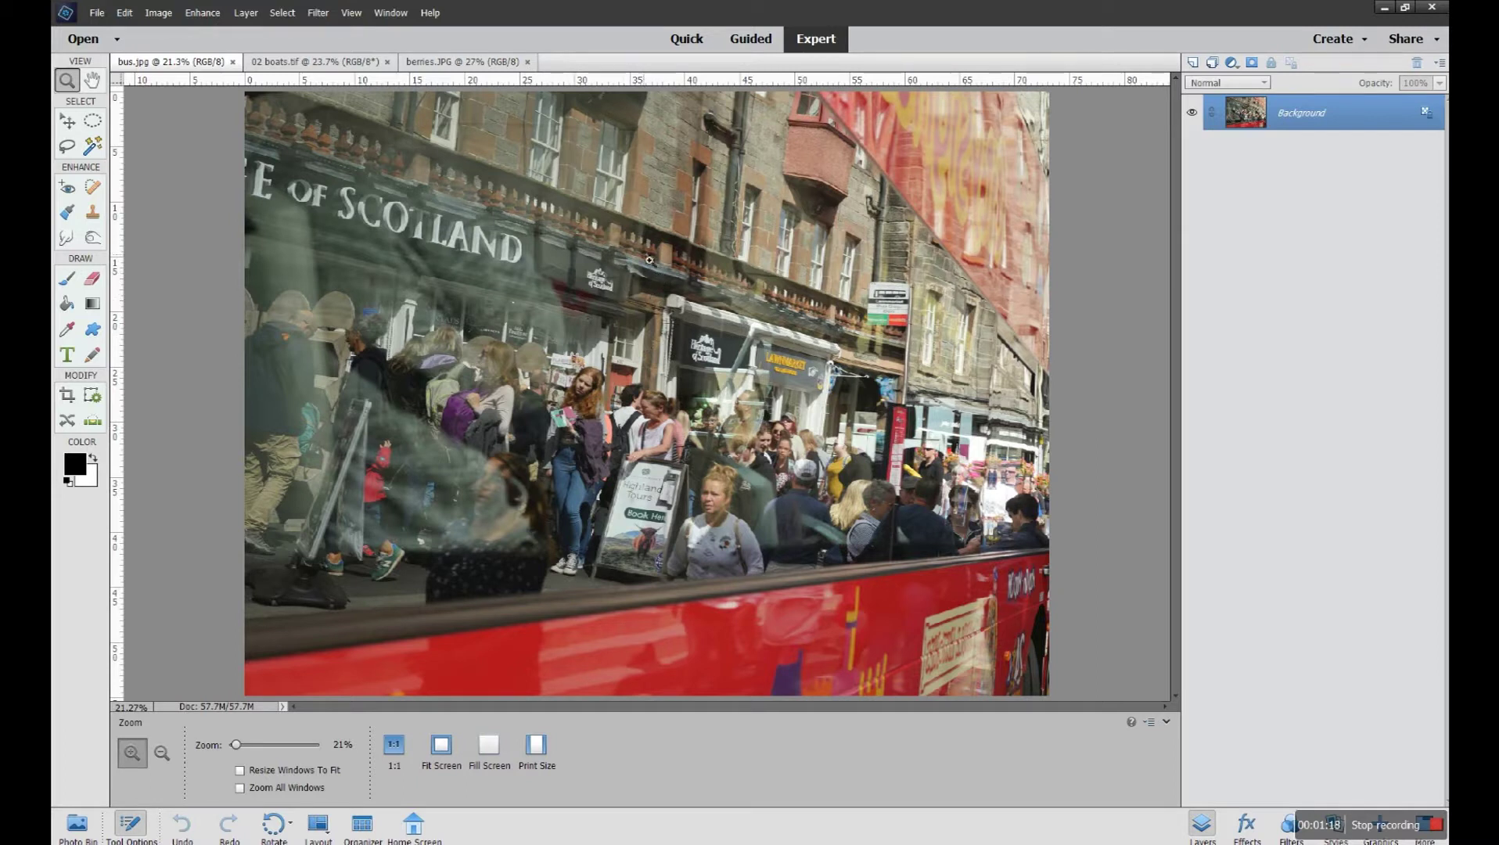
Zoom in on the building facade in bus.jpg to 50%, and zoom back out to 16.7%.
left_click(666, 197)
left_click(666, 198)
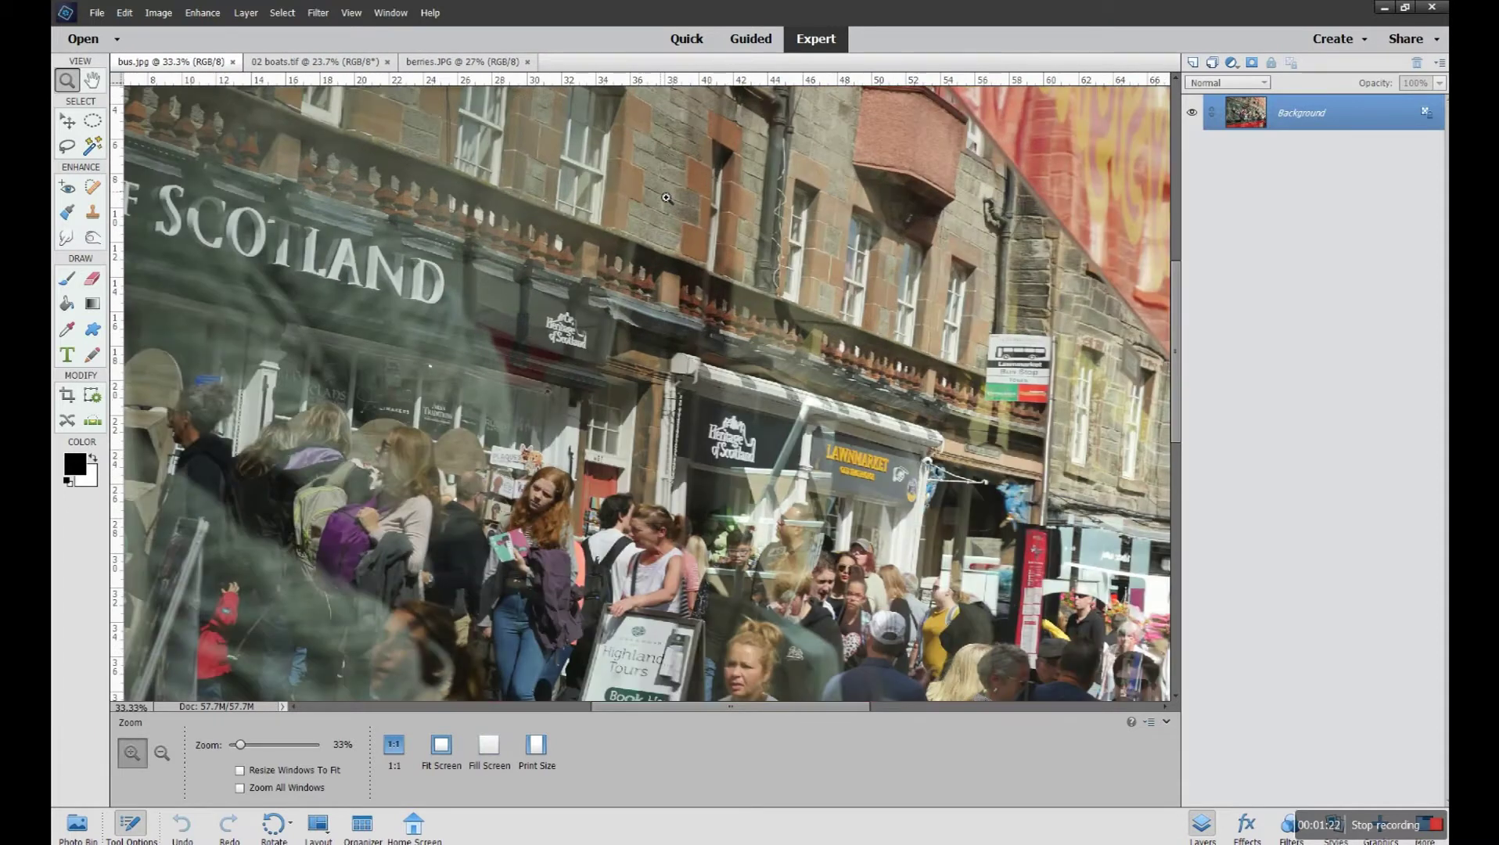
left_click(666, 198)
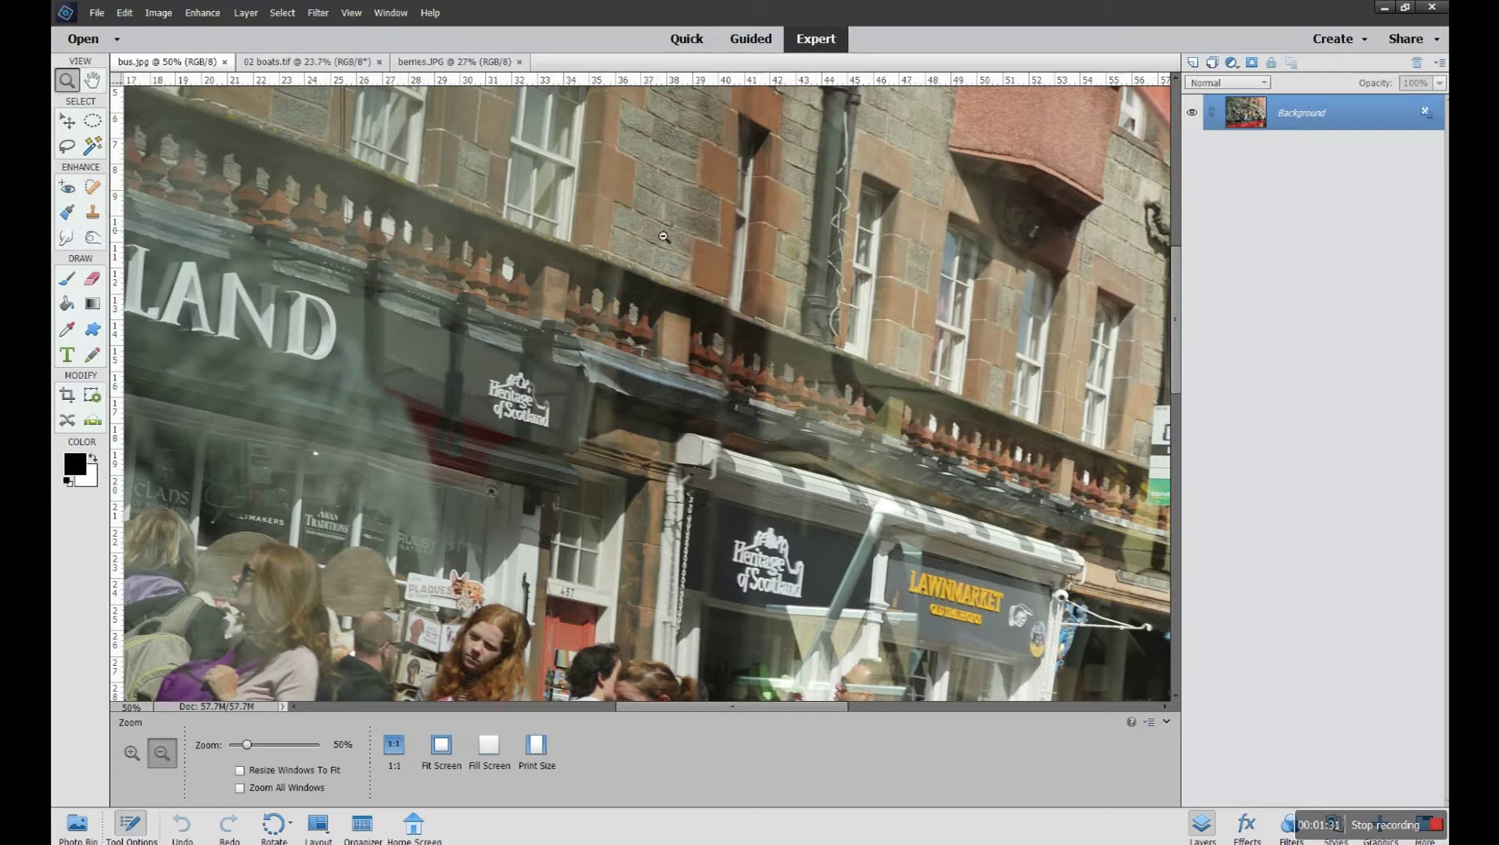
left_click(663, 236)
left_click(664, 236)
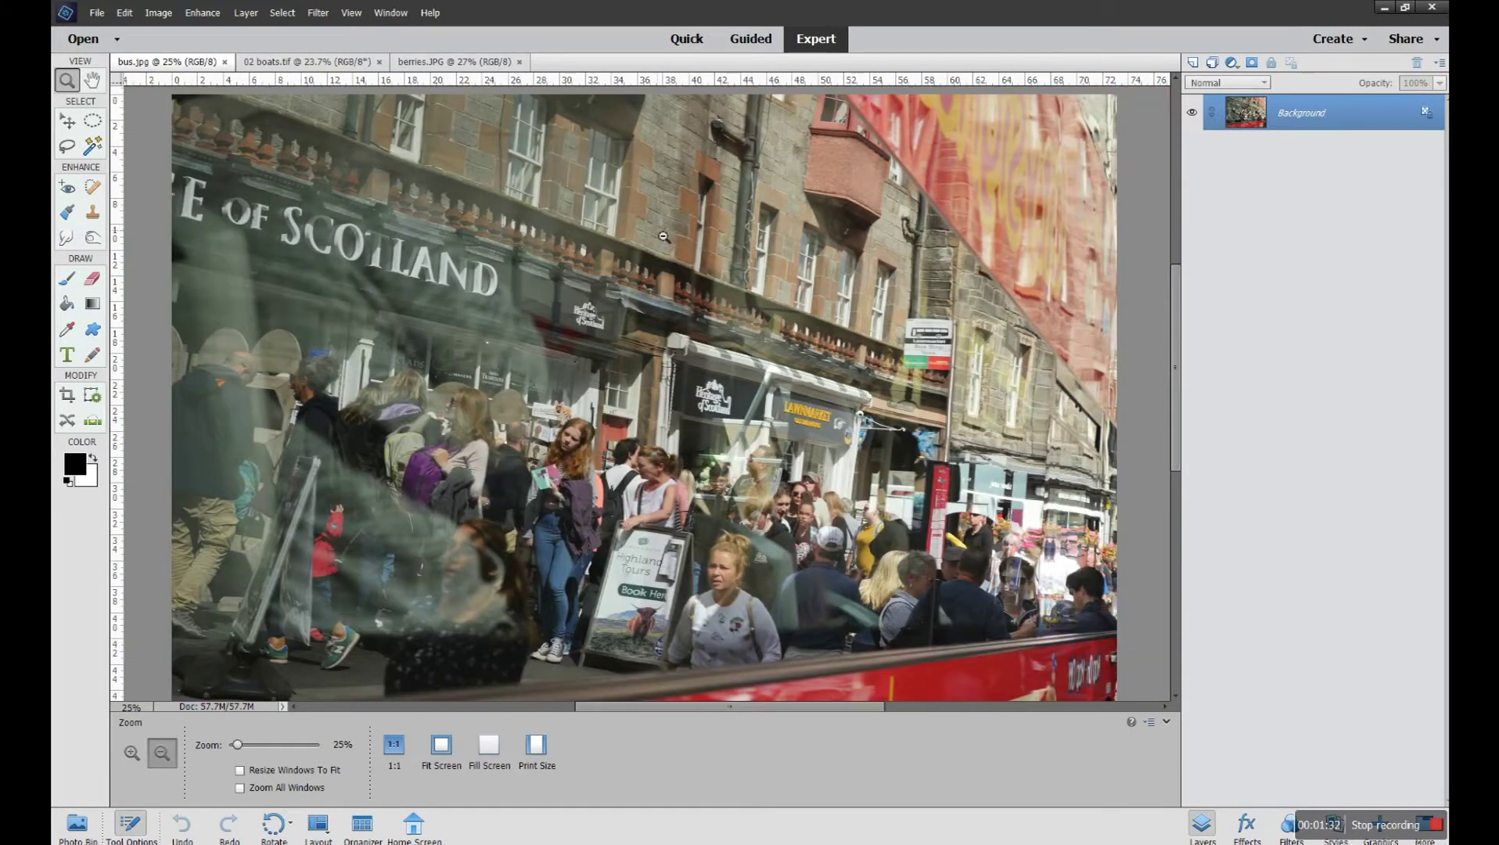
left_click(663, 236)
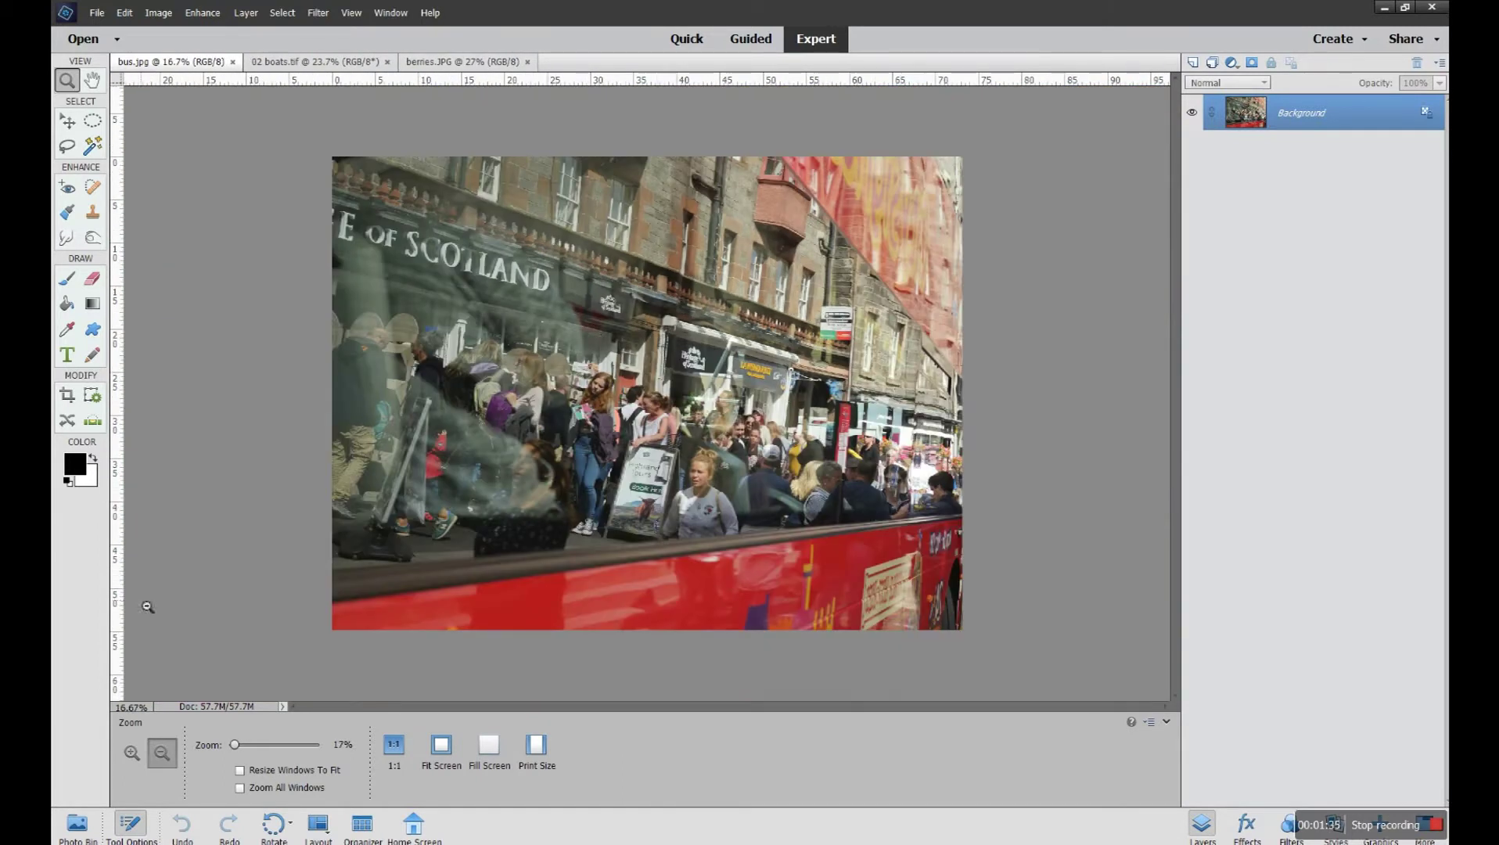
With the Zoom tool set to zoom in, temporarily reverse it to reach 8.33%, and magnify bus.jpg to 25%.
left_click(133, 754)
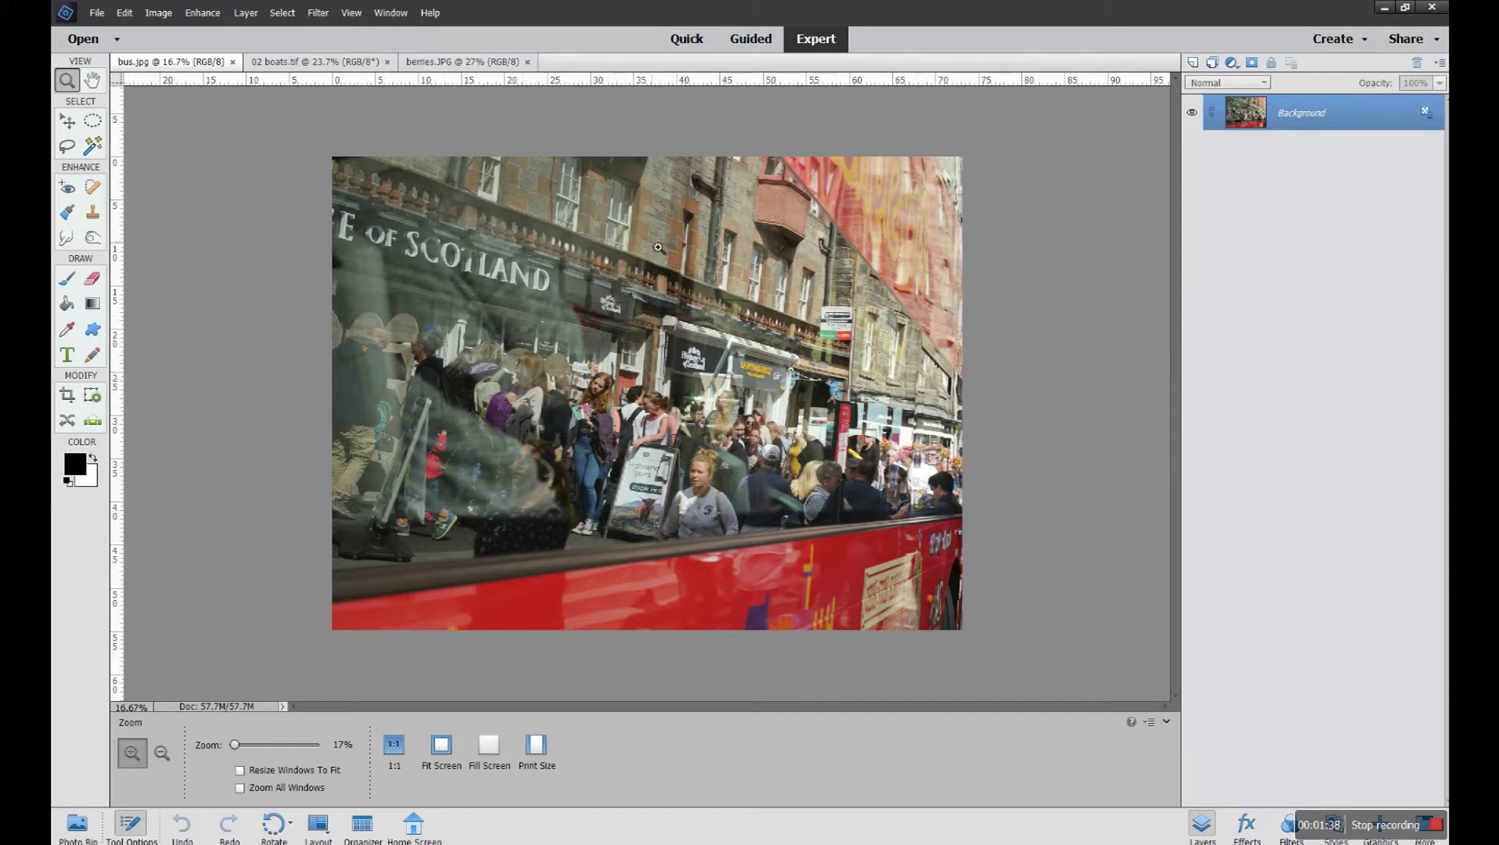
key("alt")
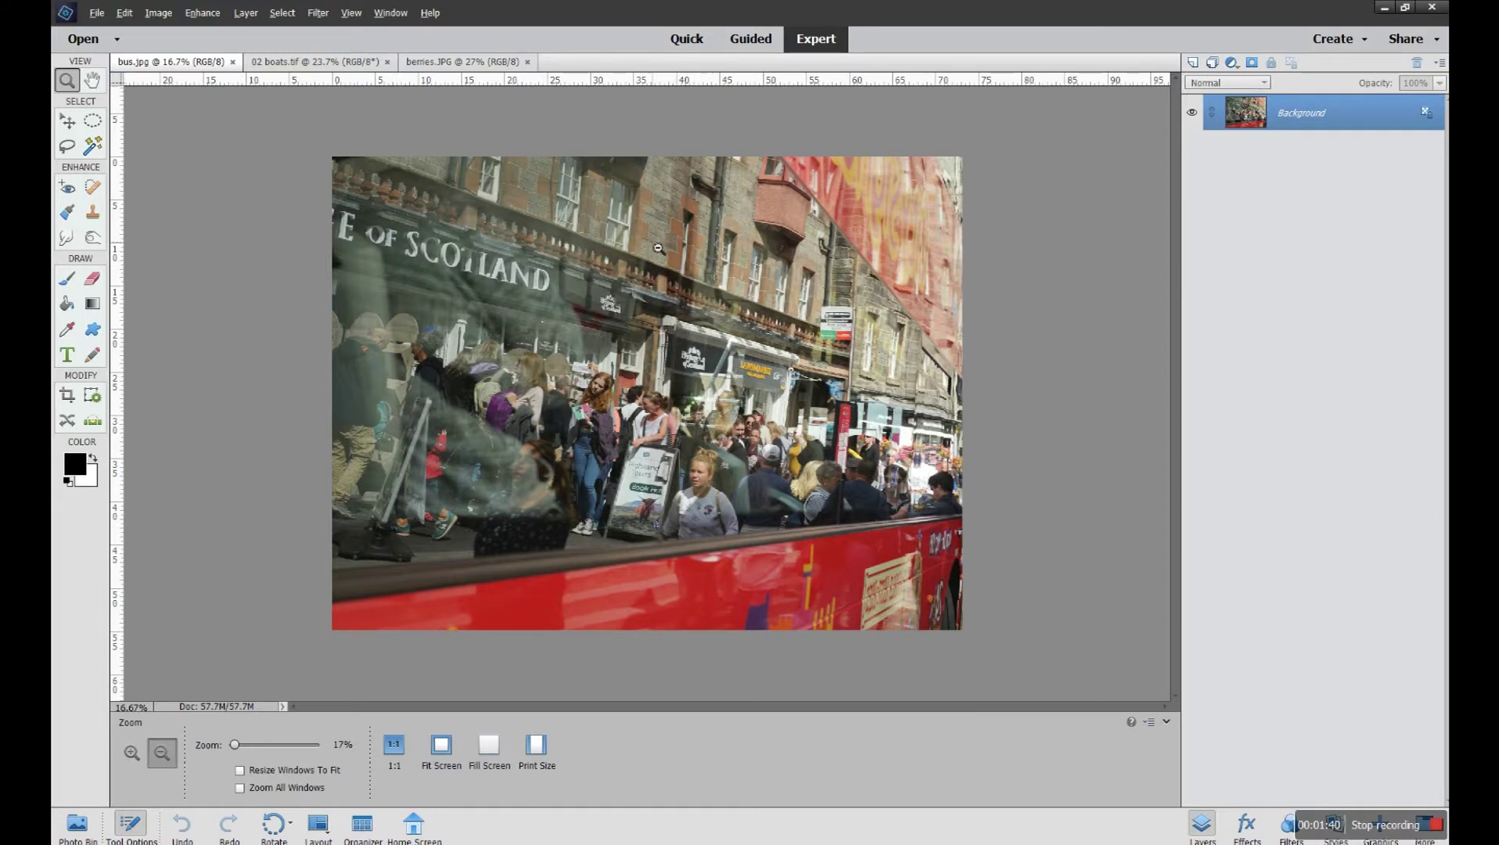
left_click(658, 248, "alt")
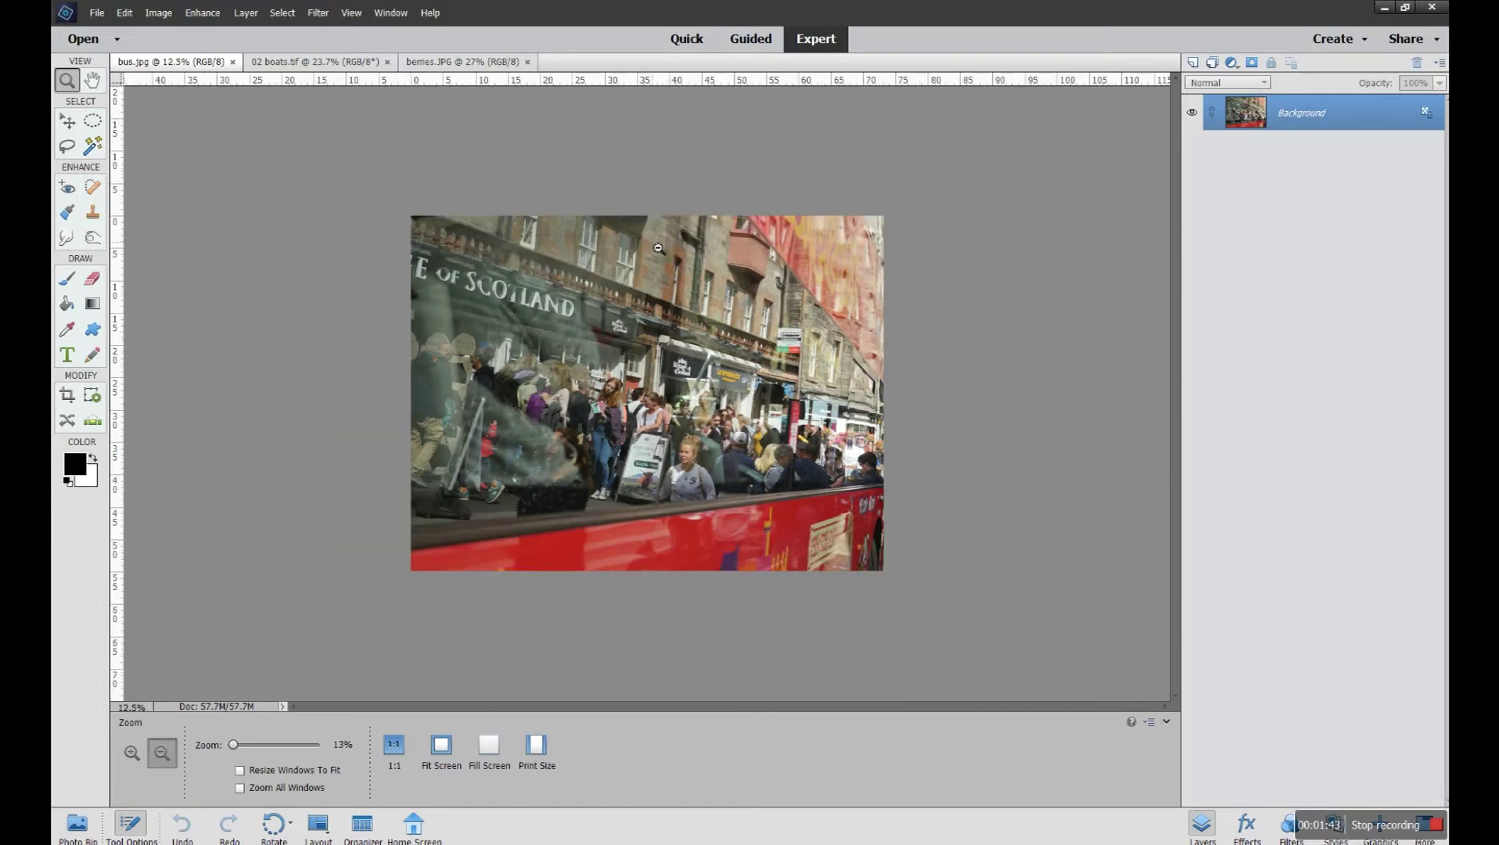
left_click(658, 248, "alt")
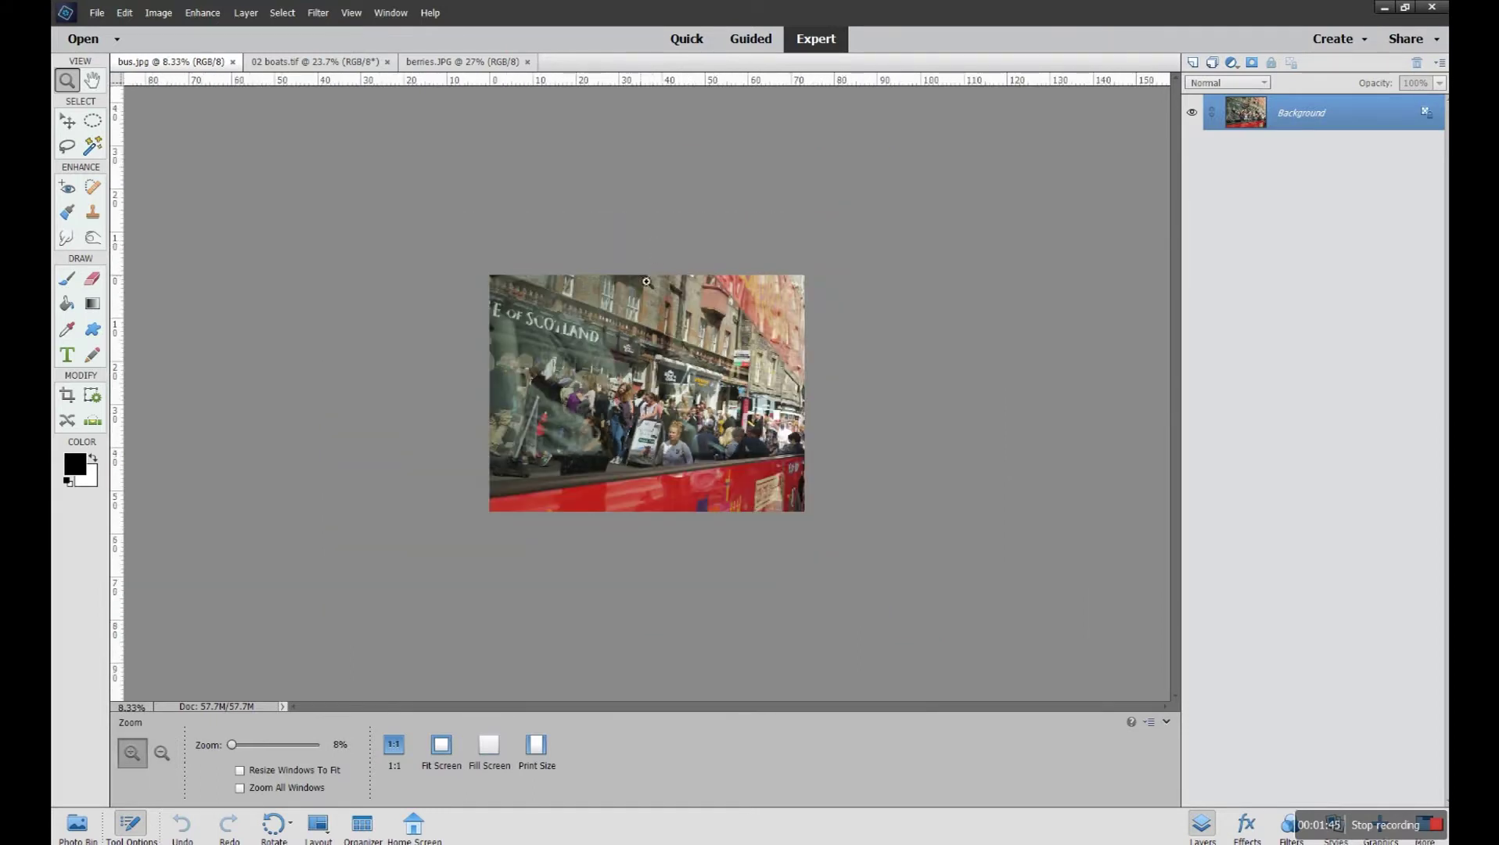
left_click(658, 320)
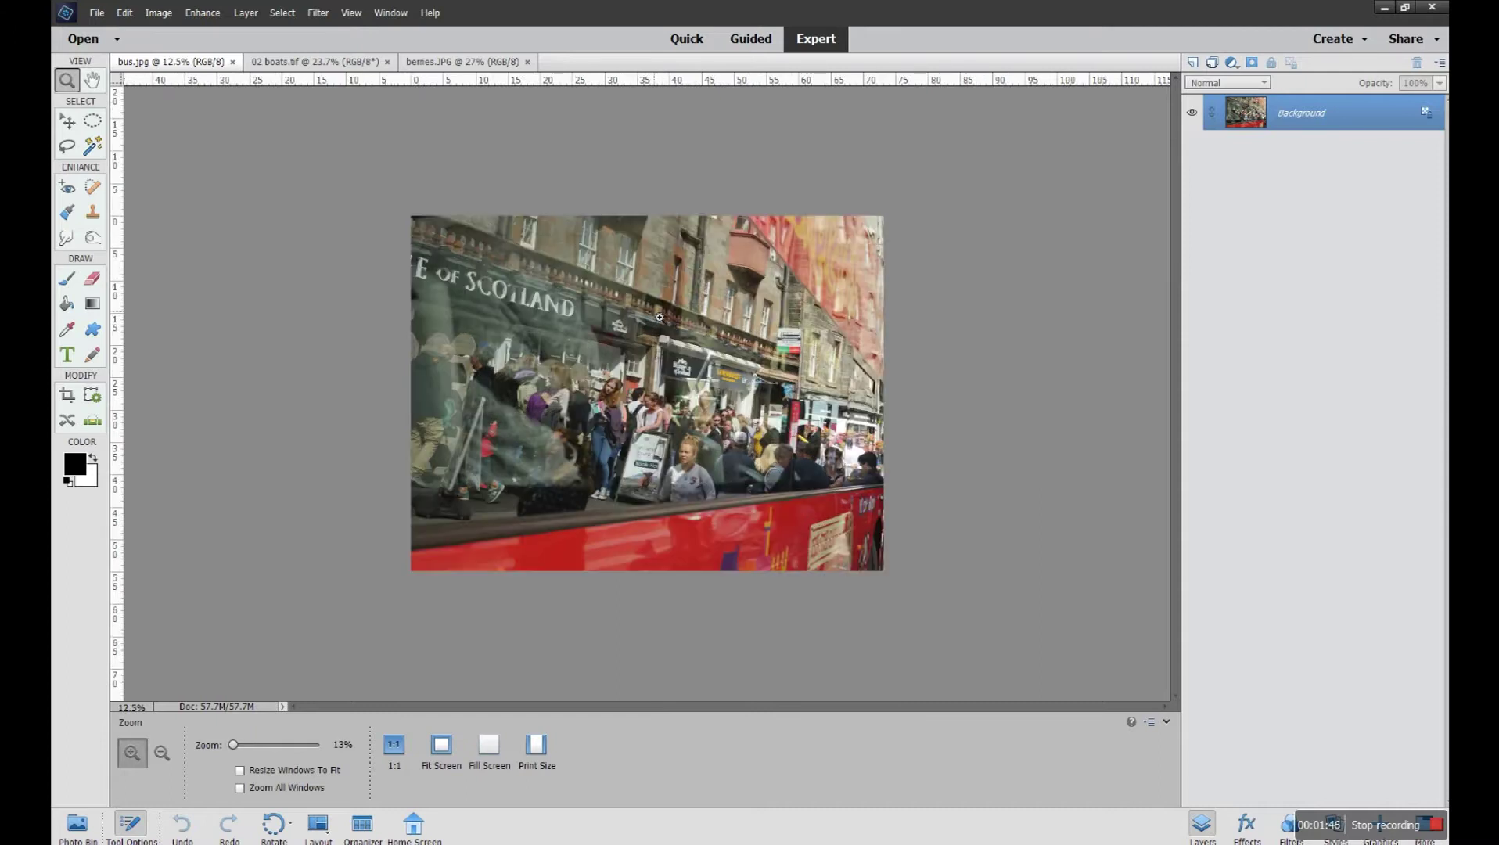
left_click(659, 318)
left_click(660, 318)
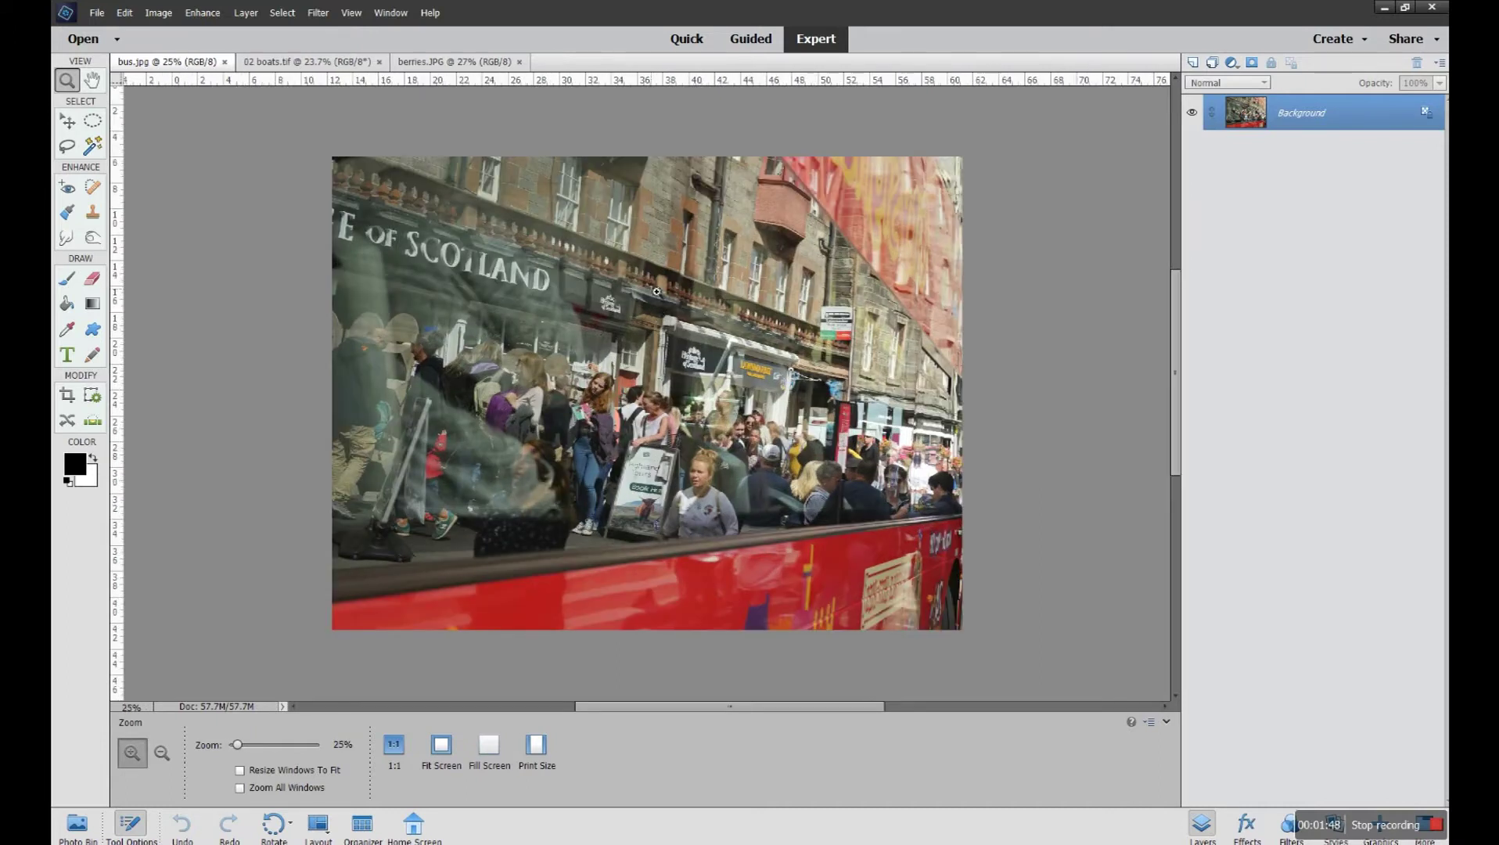
Temporarily zoom bus.jpg out to 12.5%, return to 25%, and try the zoom slider around that magnification.
key("alt")
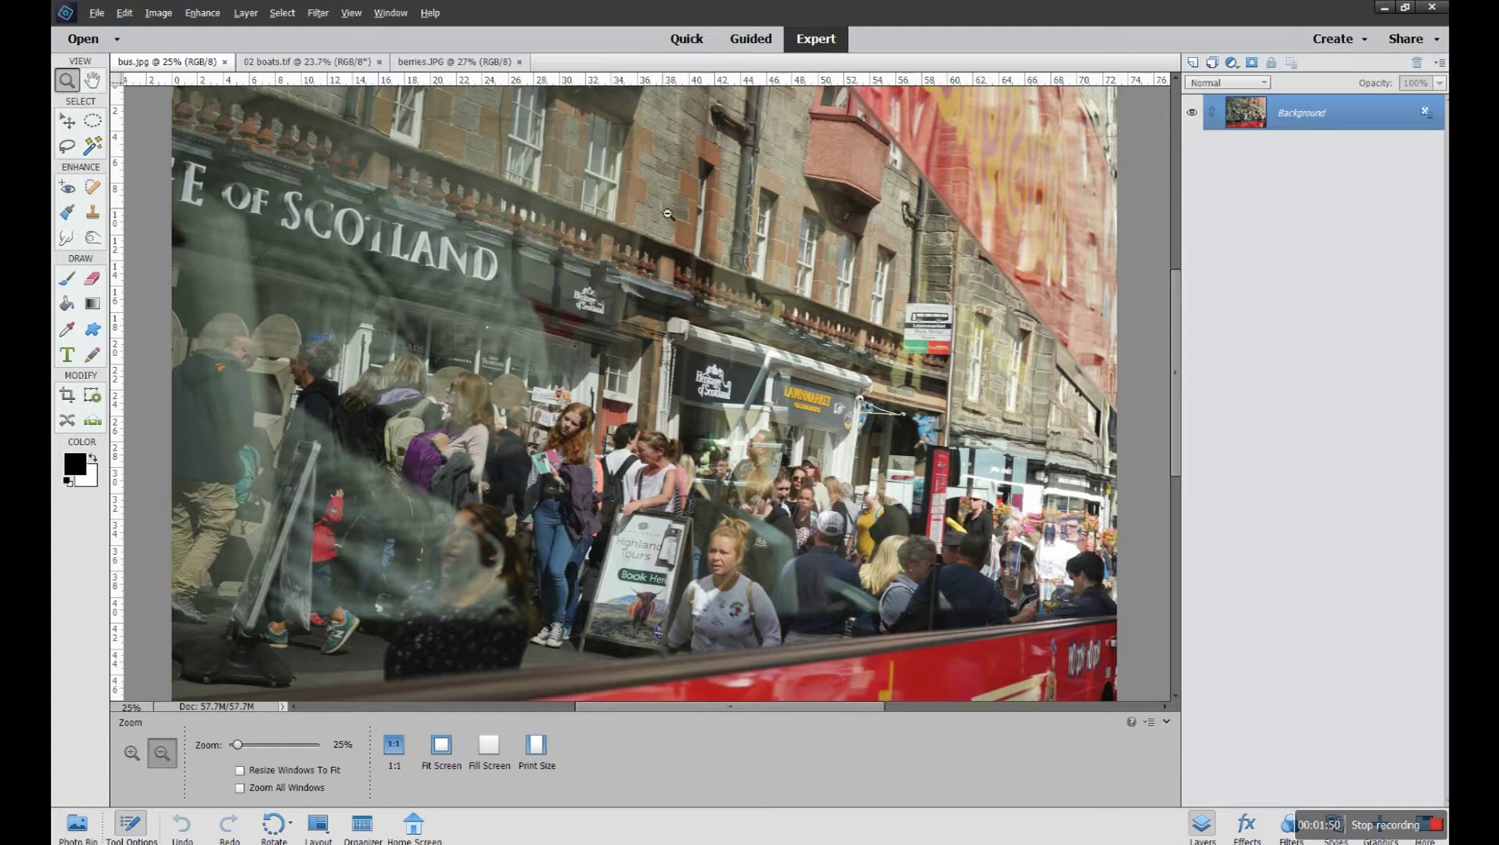
left_click(667, 213, "alt")
left_click(667, 213, "alt")
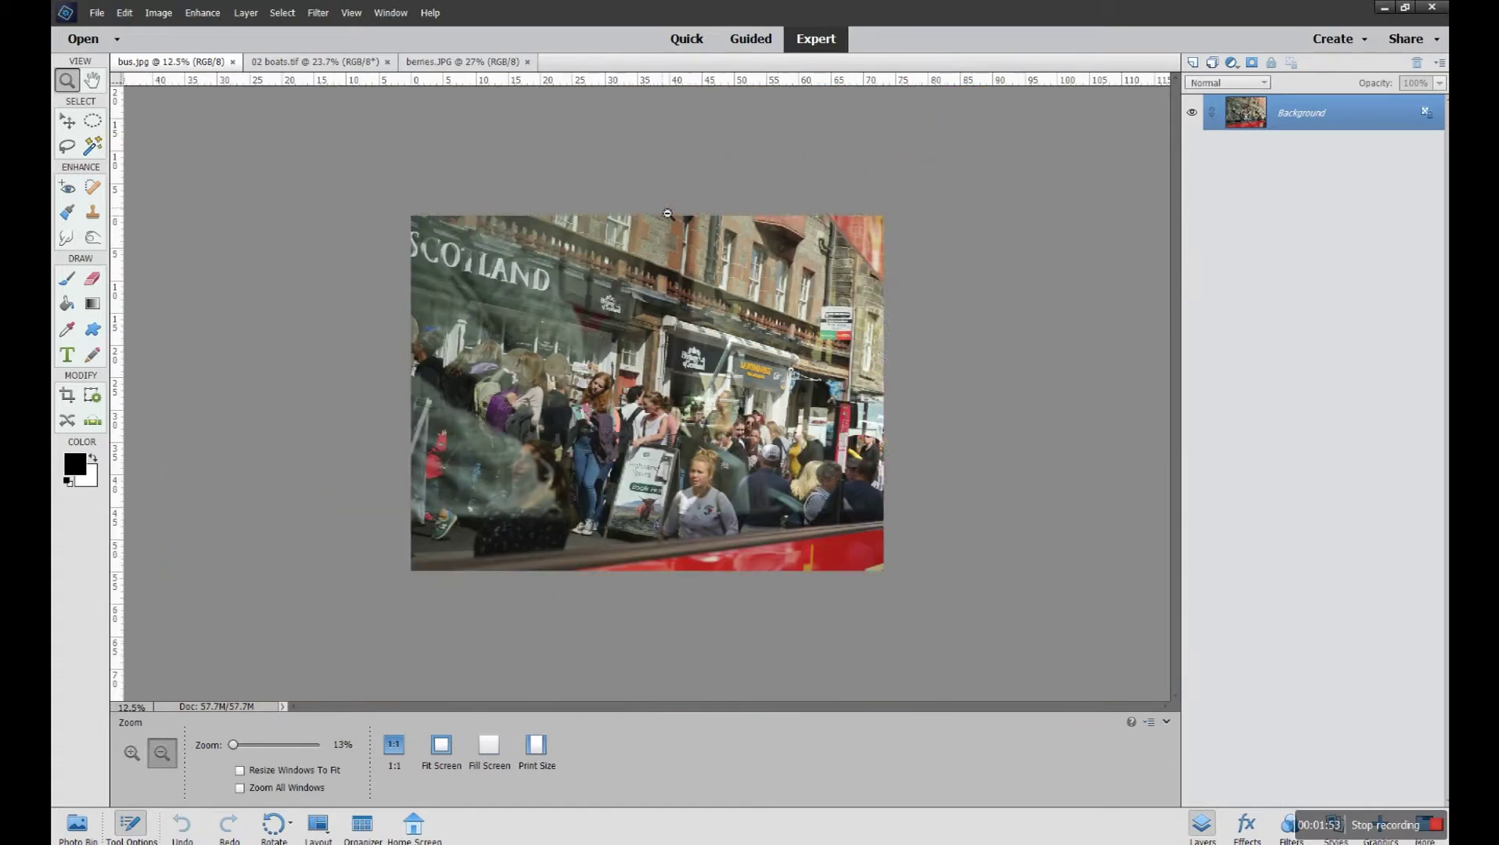
left_click(647, 288)
left_click(648, 288)
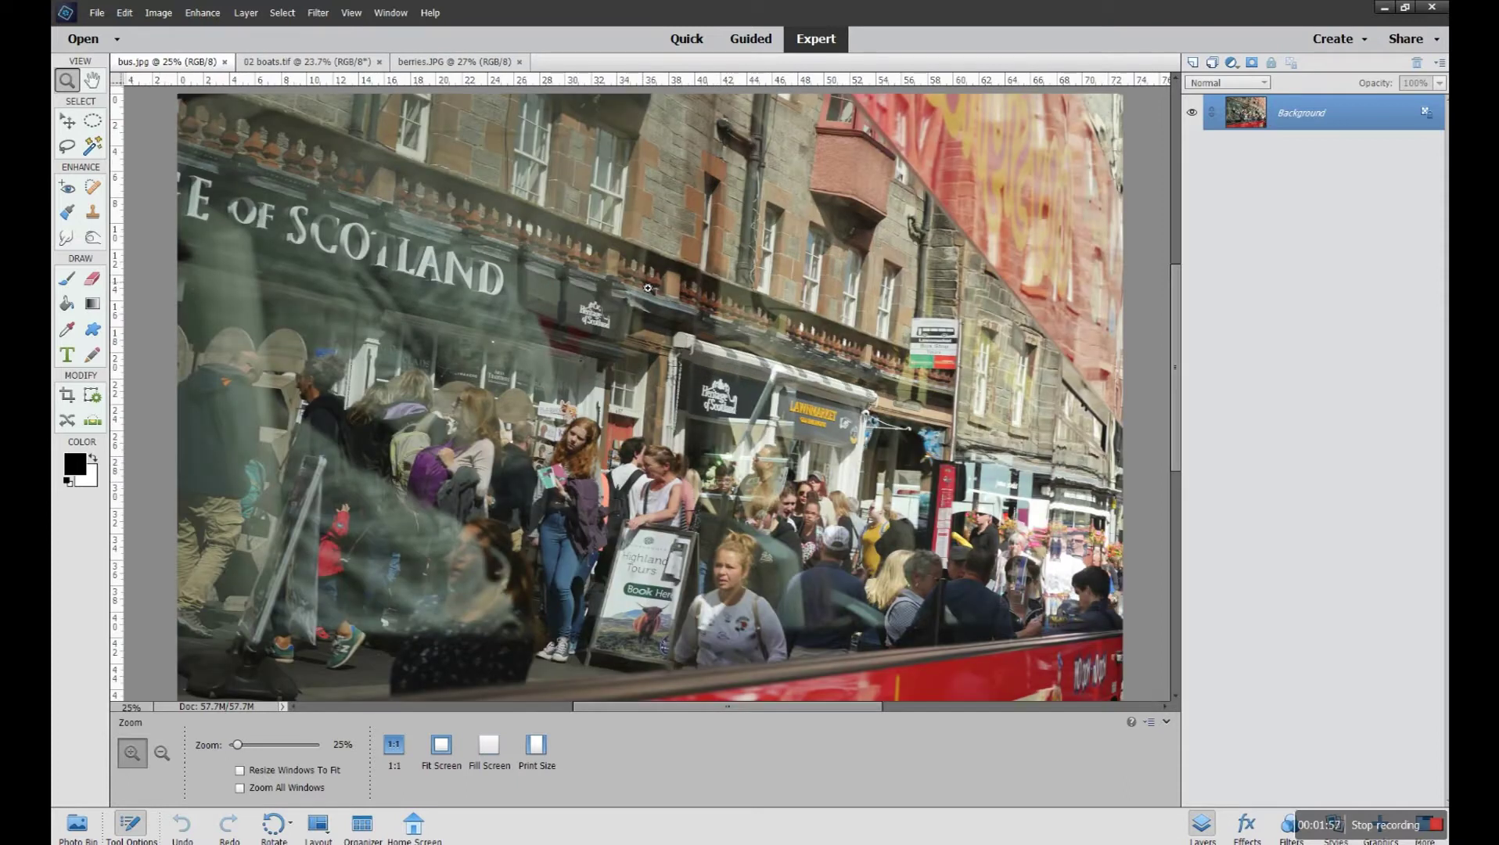
mouse_move(236, 744)
left_mouse_down()
mouse_move(296, 750)
mouse_move(237, 746)
left_mouse_up()
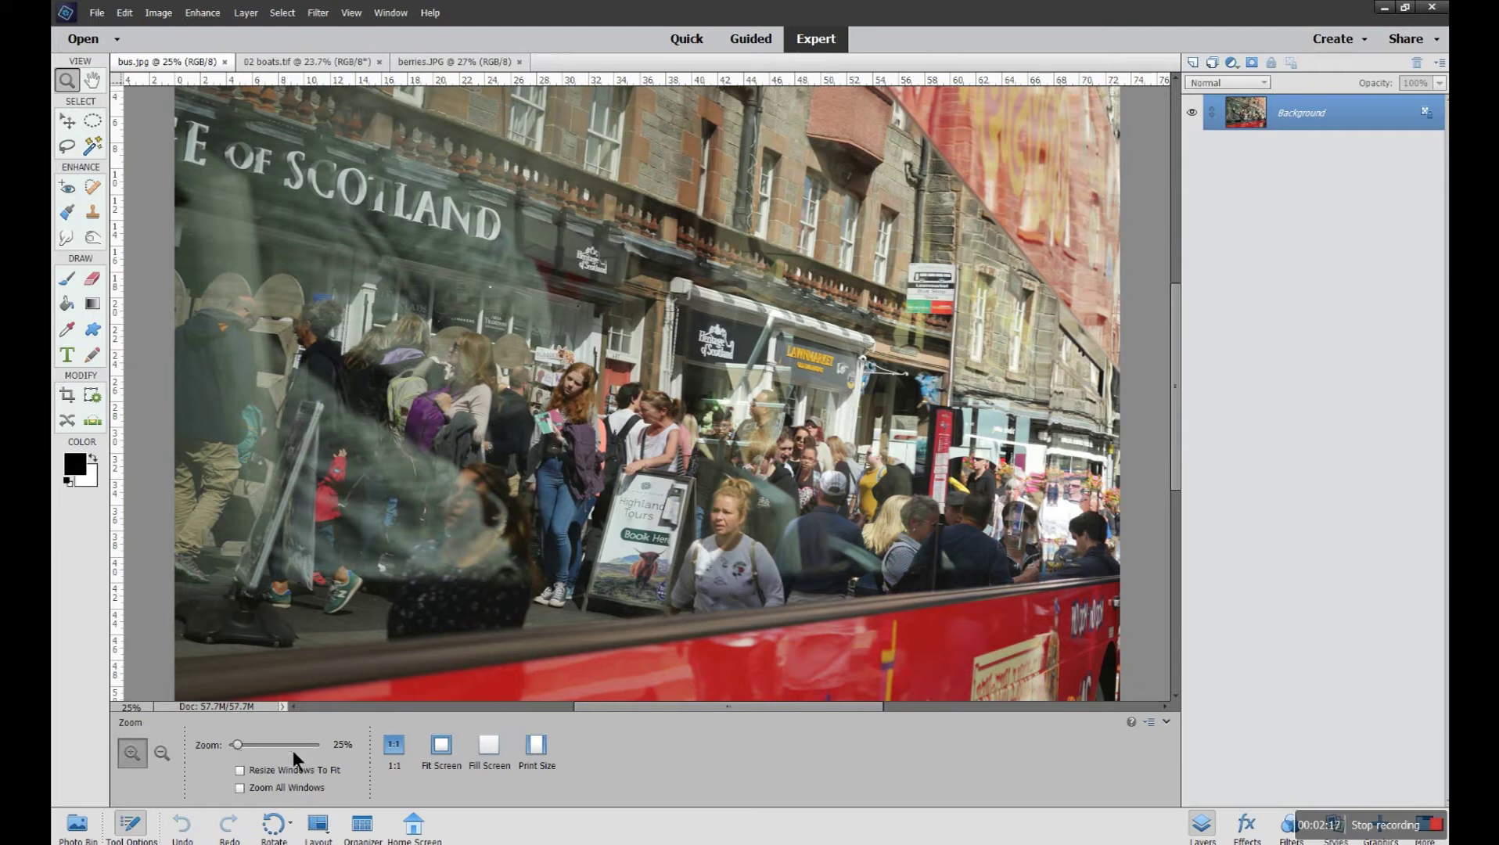
View bus.jpg at 1:1, Fit Screen, Fill Screen and Print Size, and return it to Fit Screen.
left_click(404, 748)
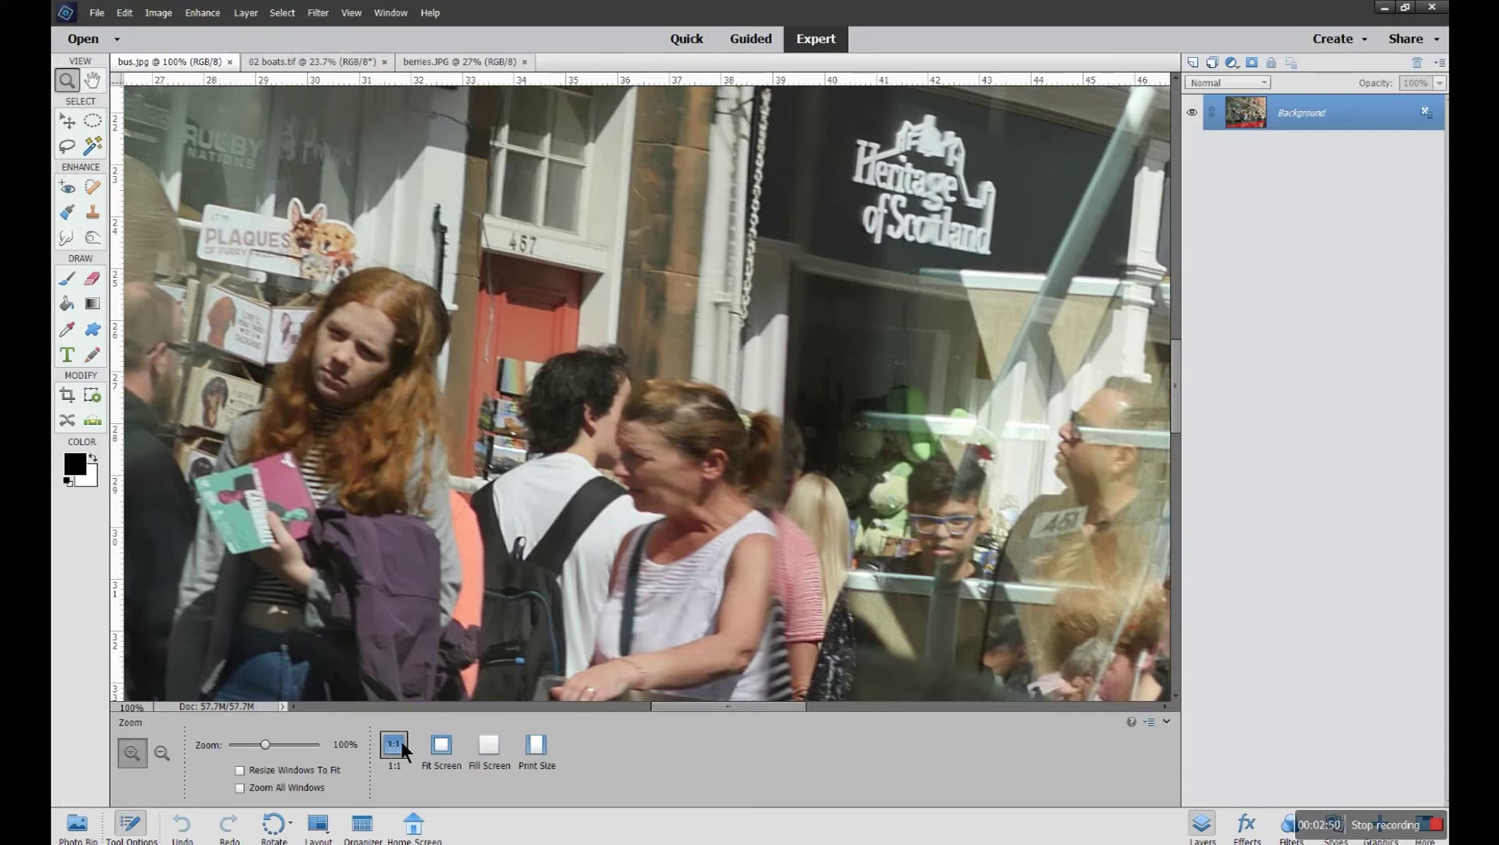
left_click(444, 753)
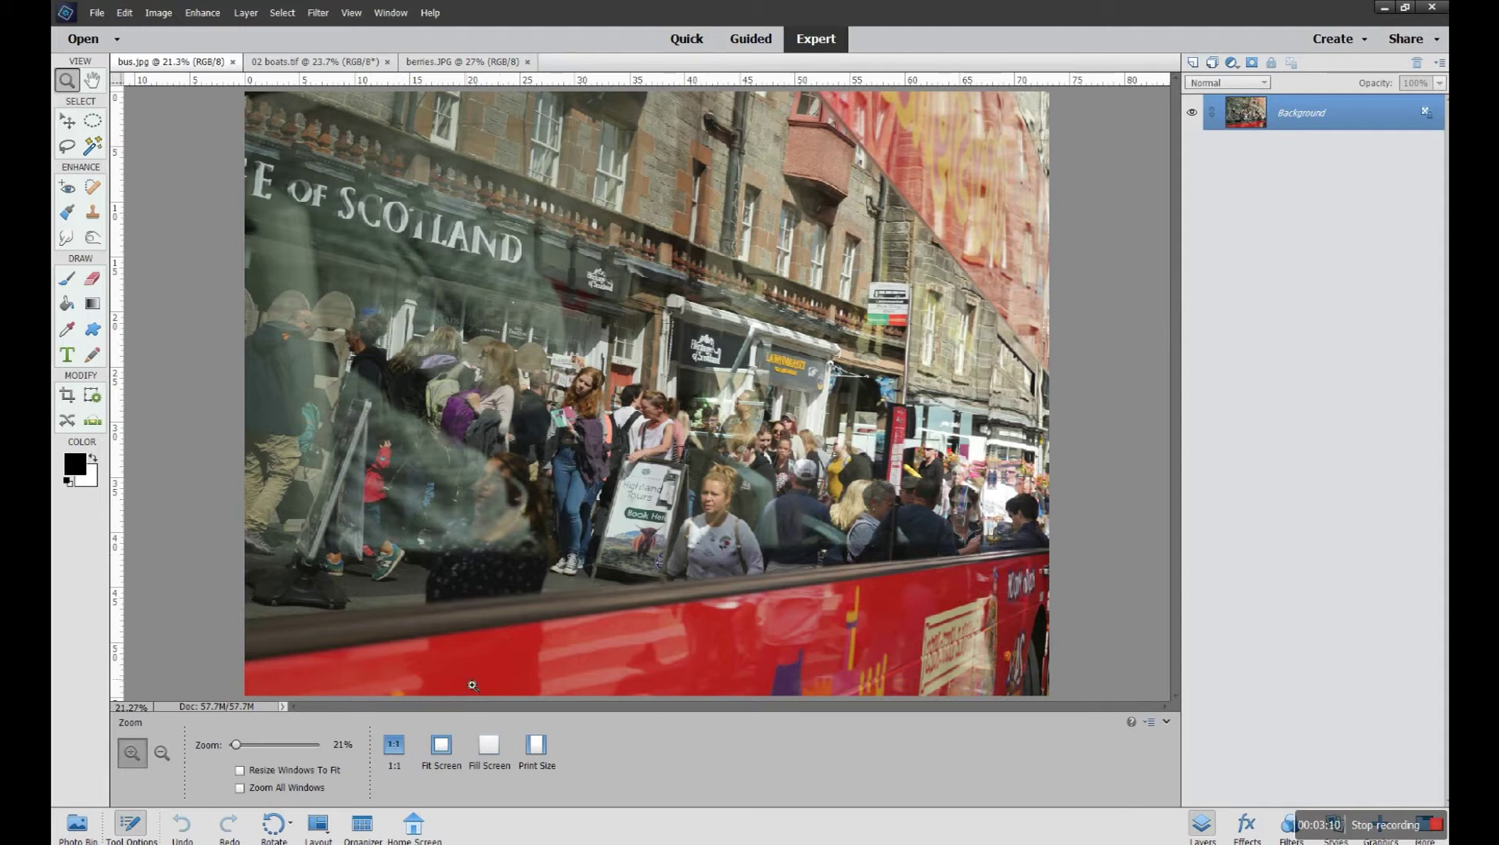
left_click(495, 744)
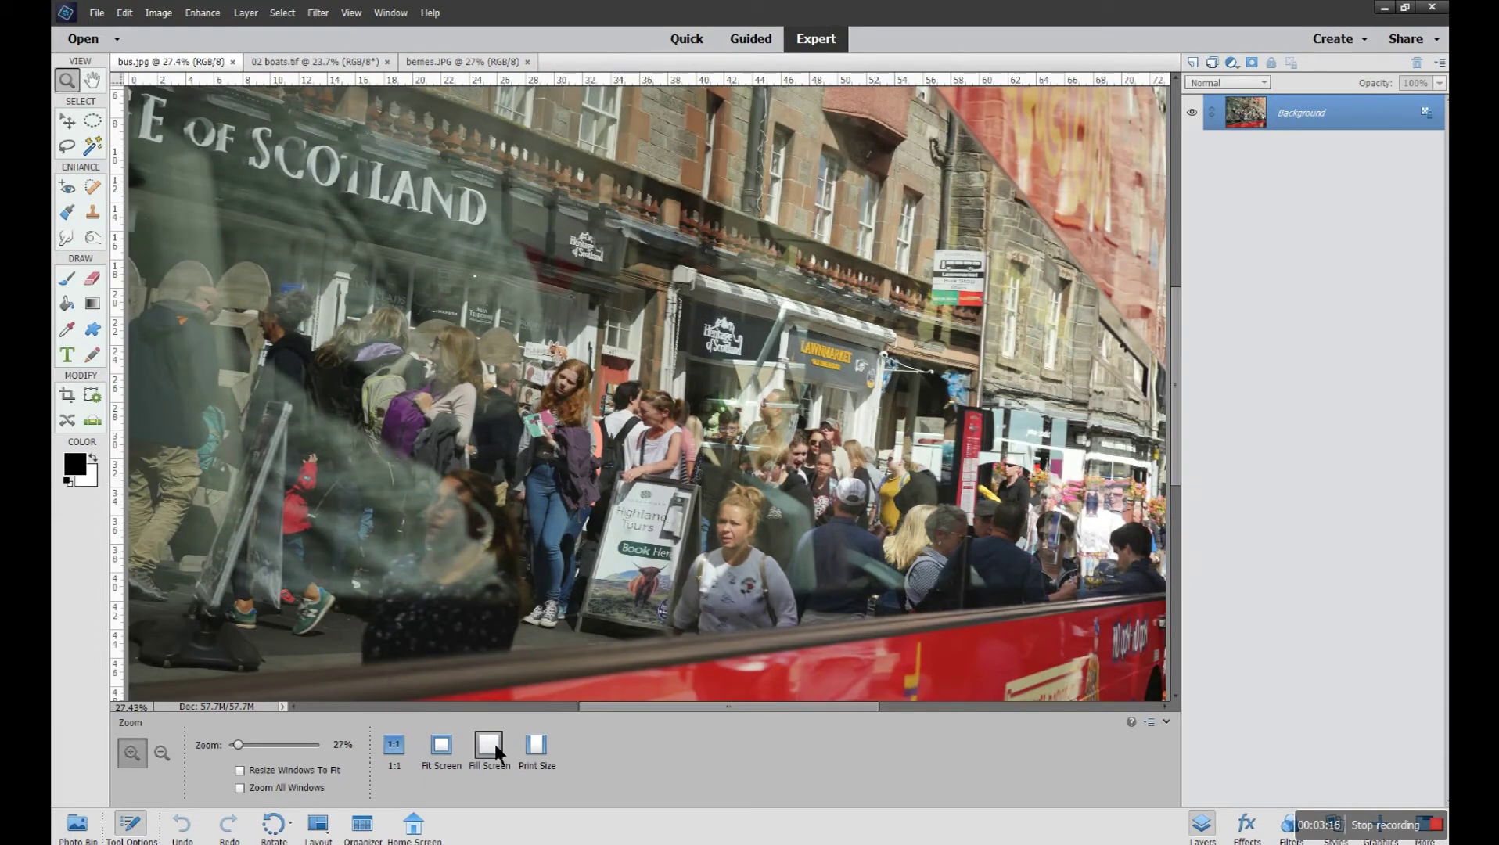
left_click(549, 745)
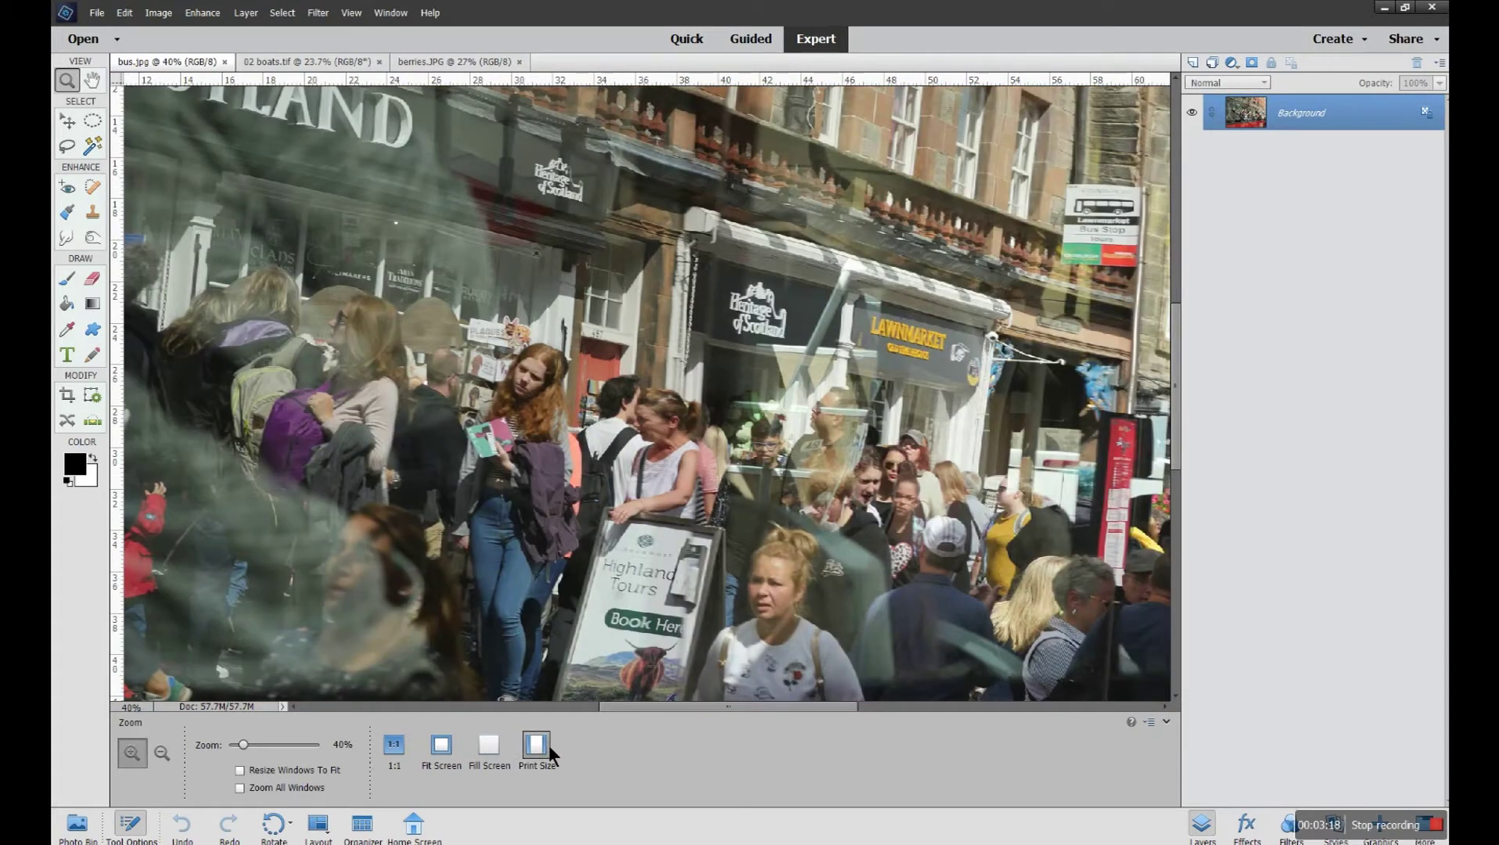
left_click(442, 748)
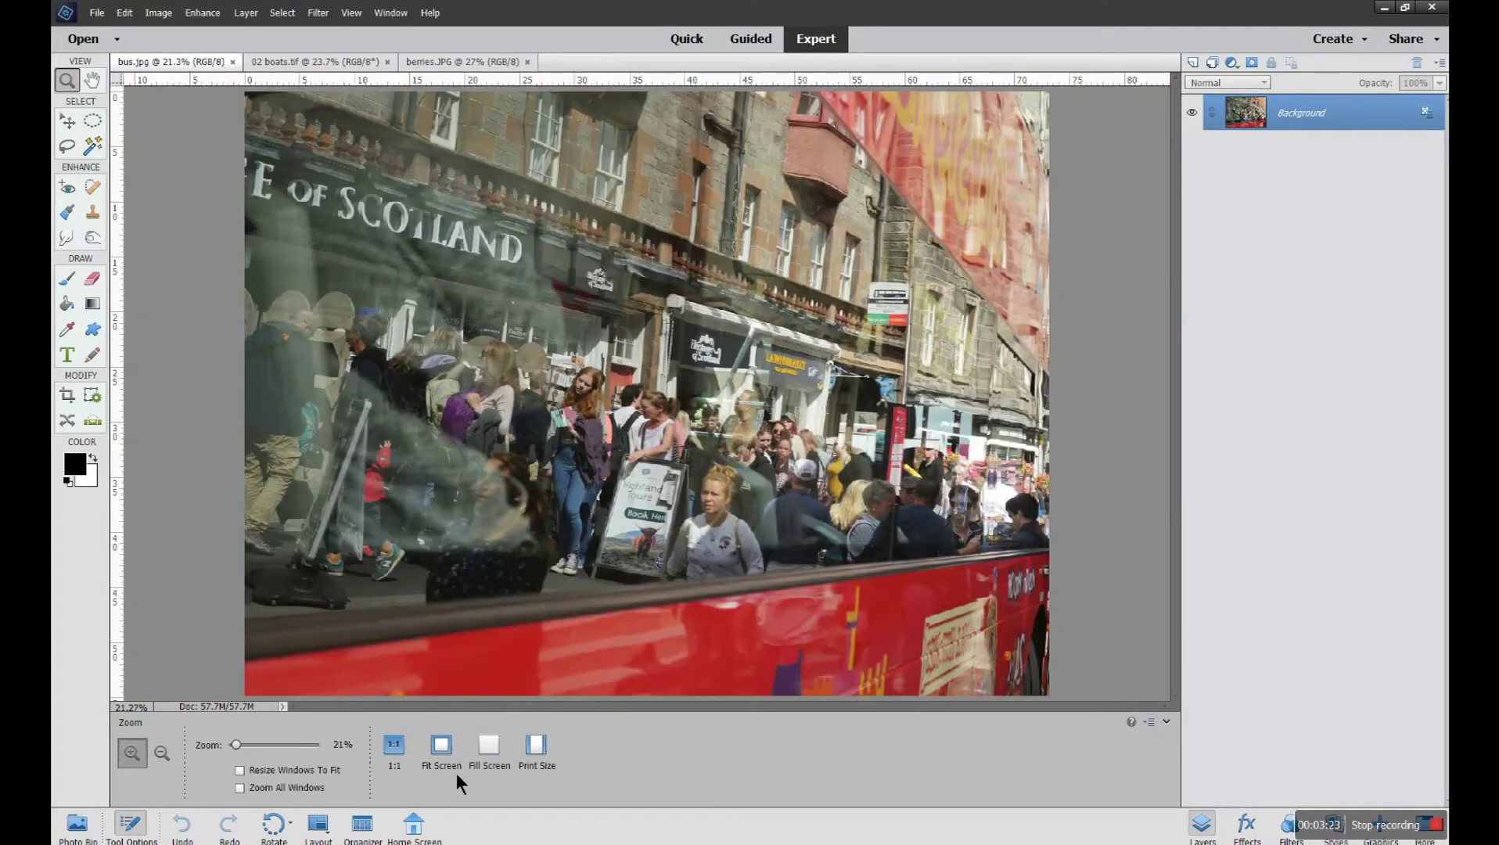
Compare the Print Size and Fit Screen views of bus.jpg by alternating between them, finishing with the whole photo fitted.
left_click(537, 748)
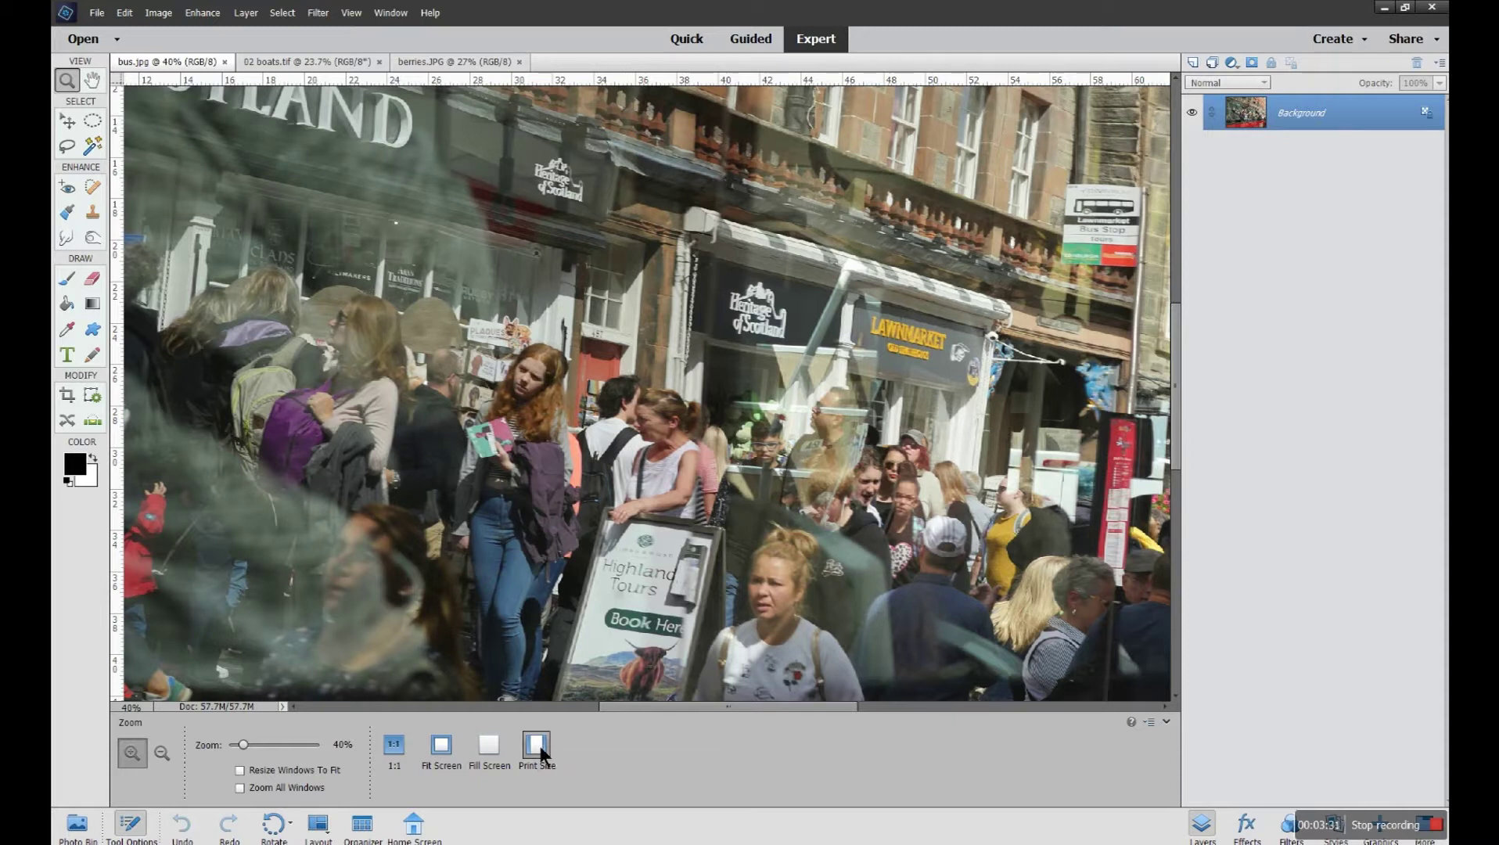
left_click(446, 748)
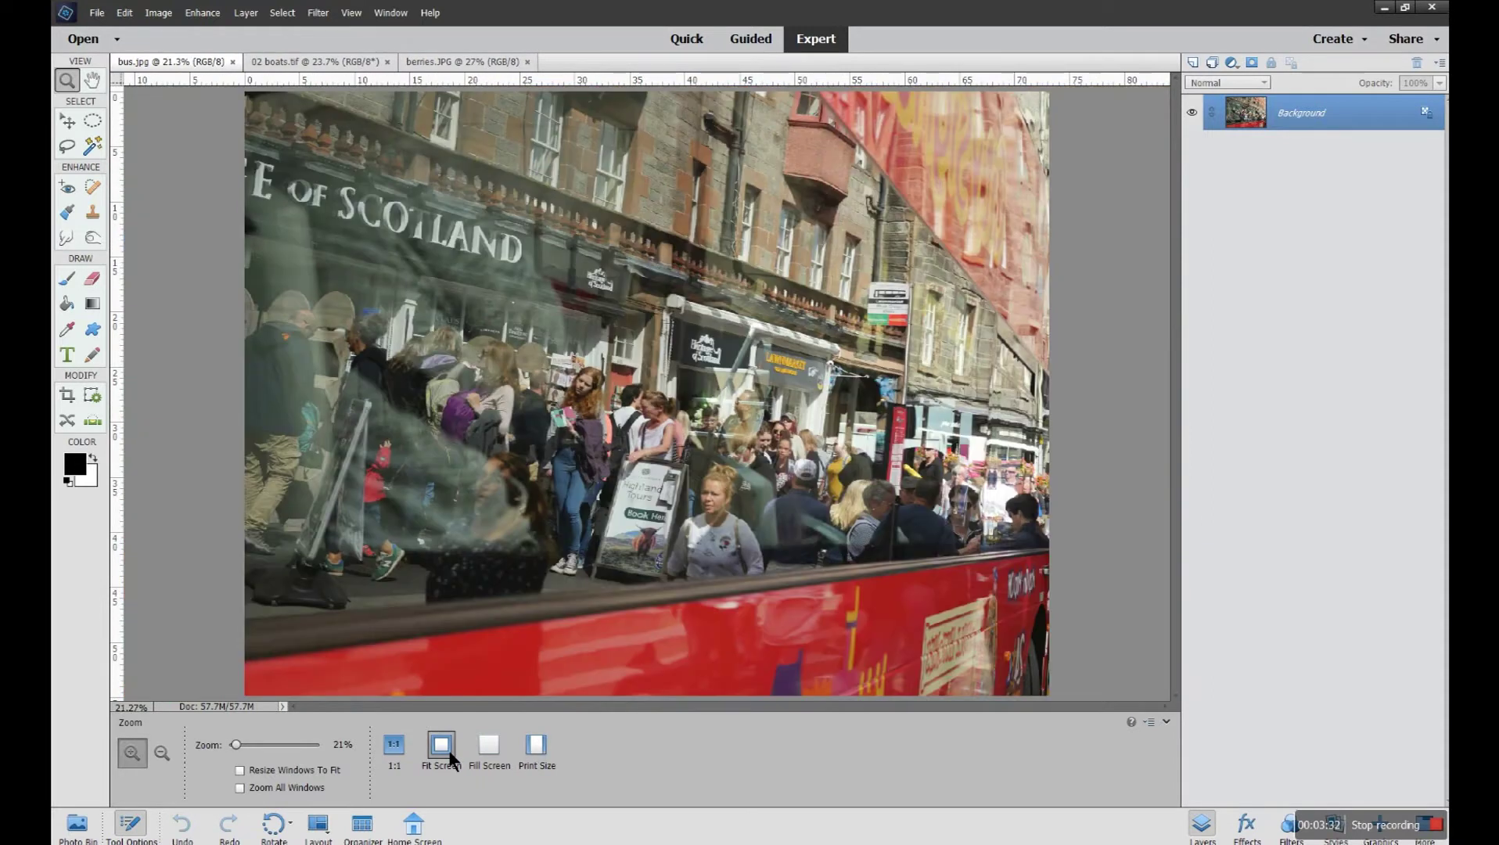
left_click(546, 747)
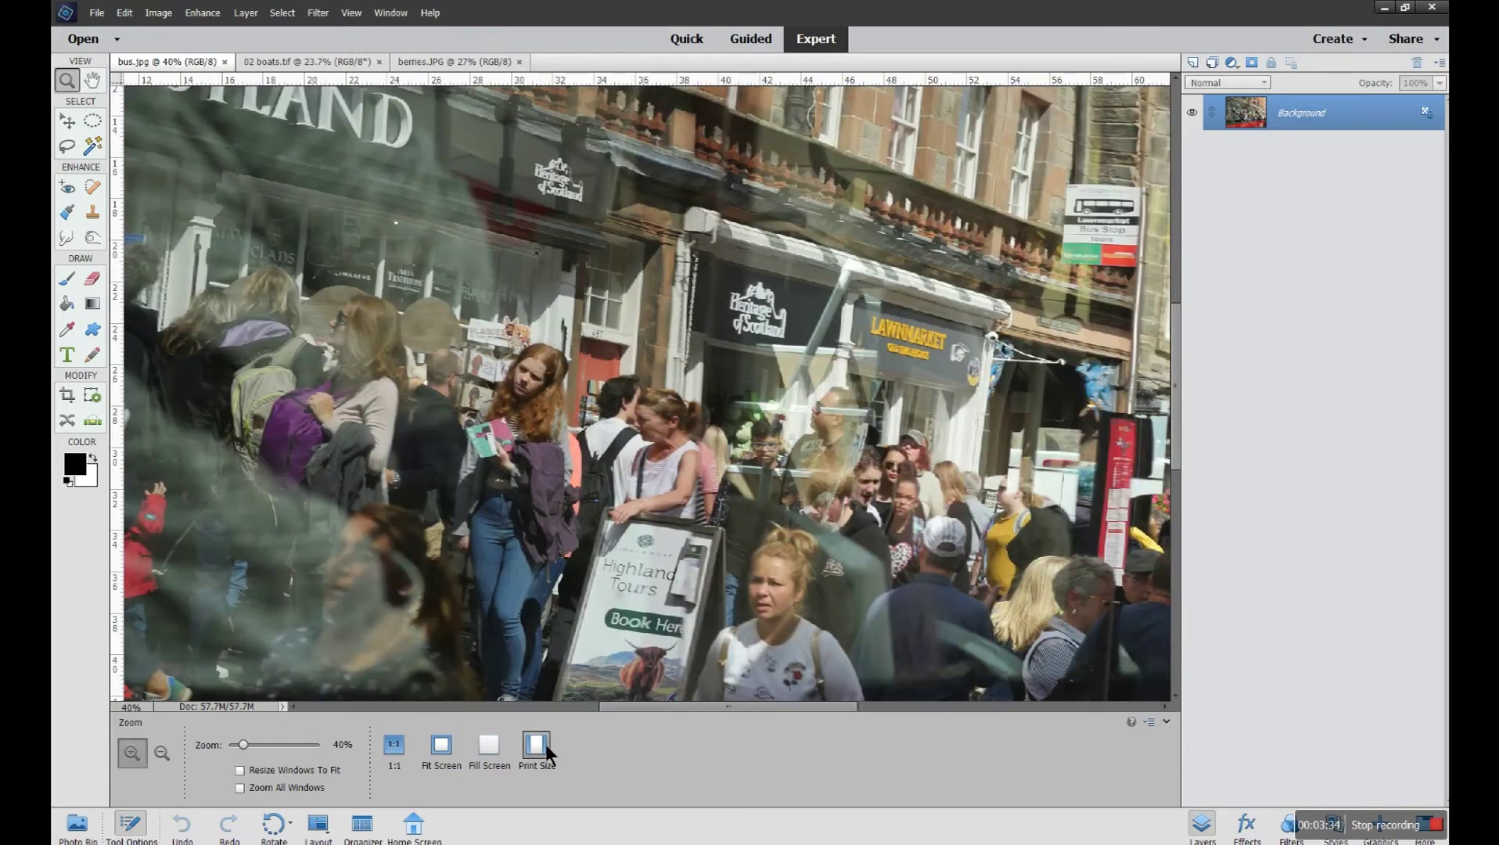
left_click(440, 748)
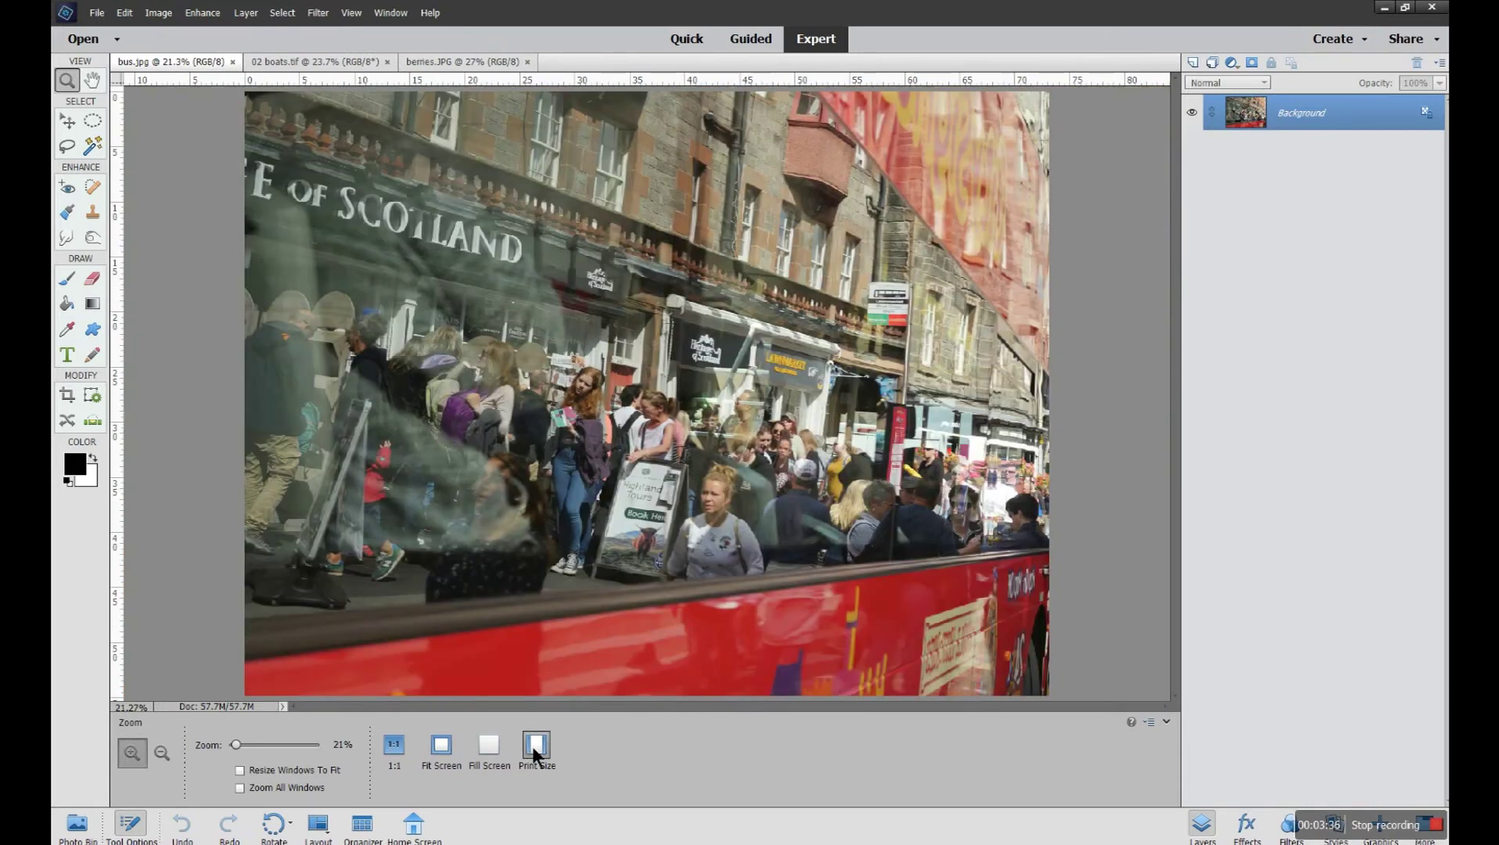
left_click(536, 748)
left_click(442, 751)
left_click(536, 757)
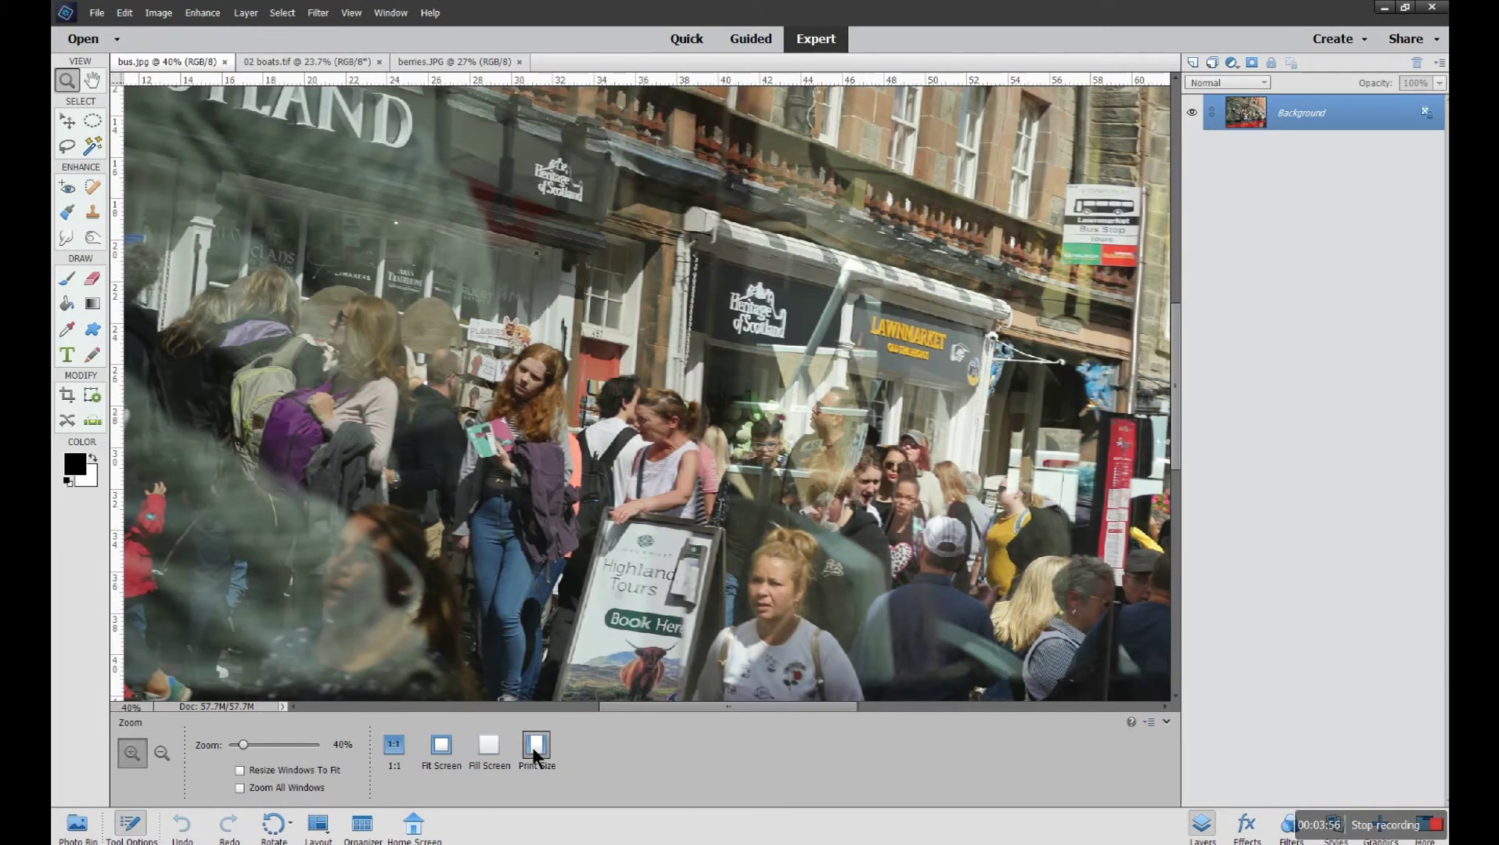
left_click(441, 749)
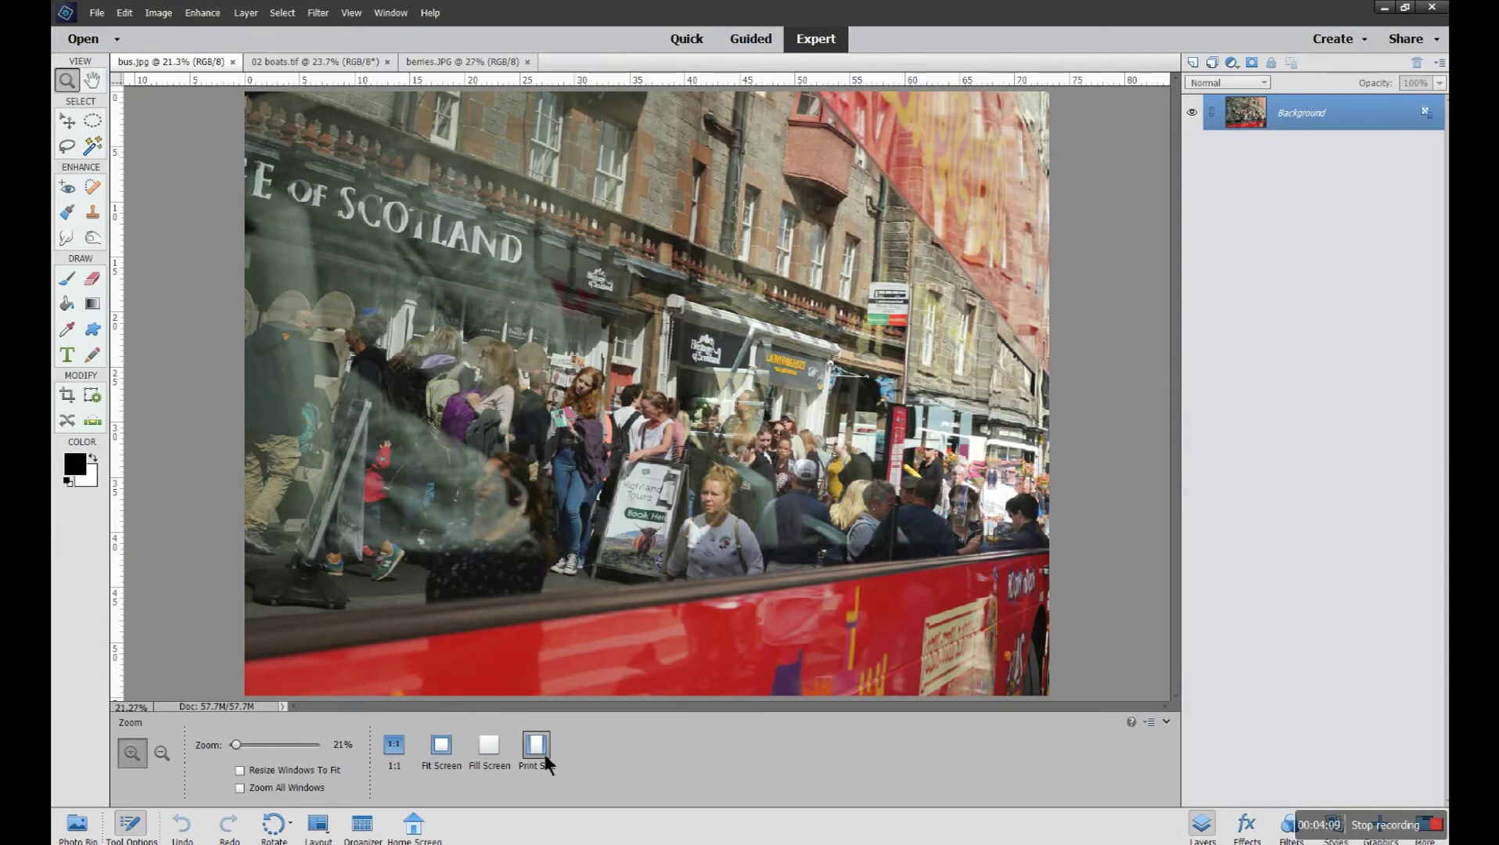
Fit 02 boats.tif to the screen and look through the image resizing commands without choosing one.
left_click(320, 67)
left_click(443, 747)
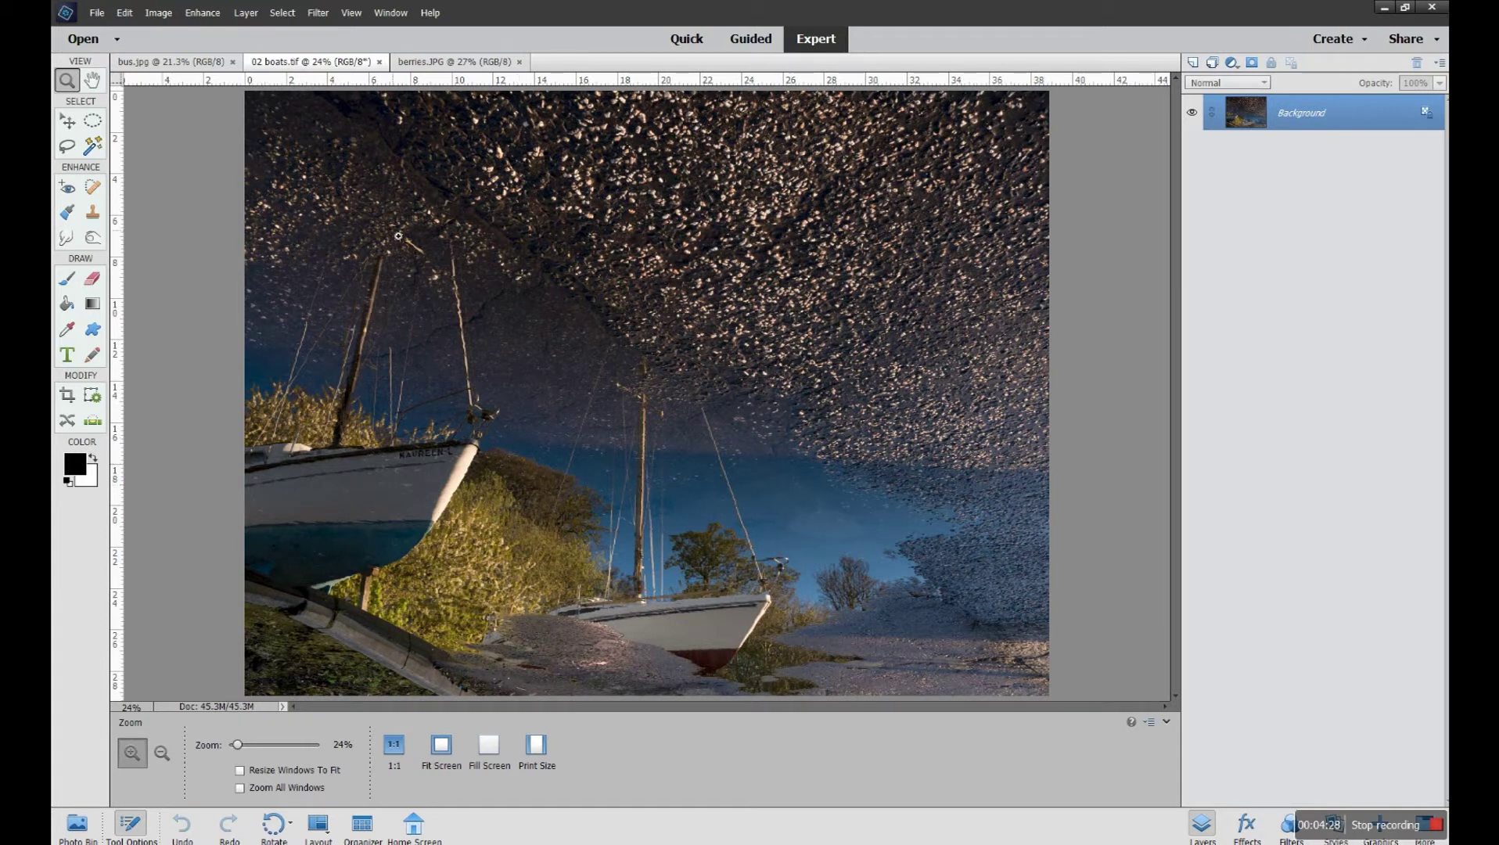
left_click(149, 17)
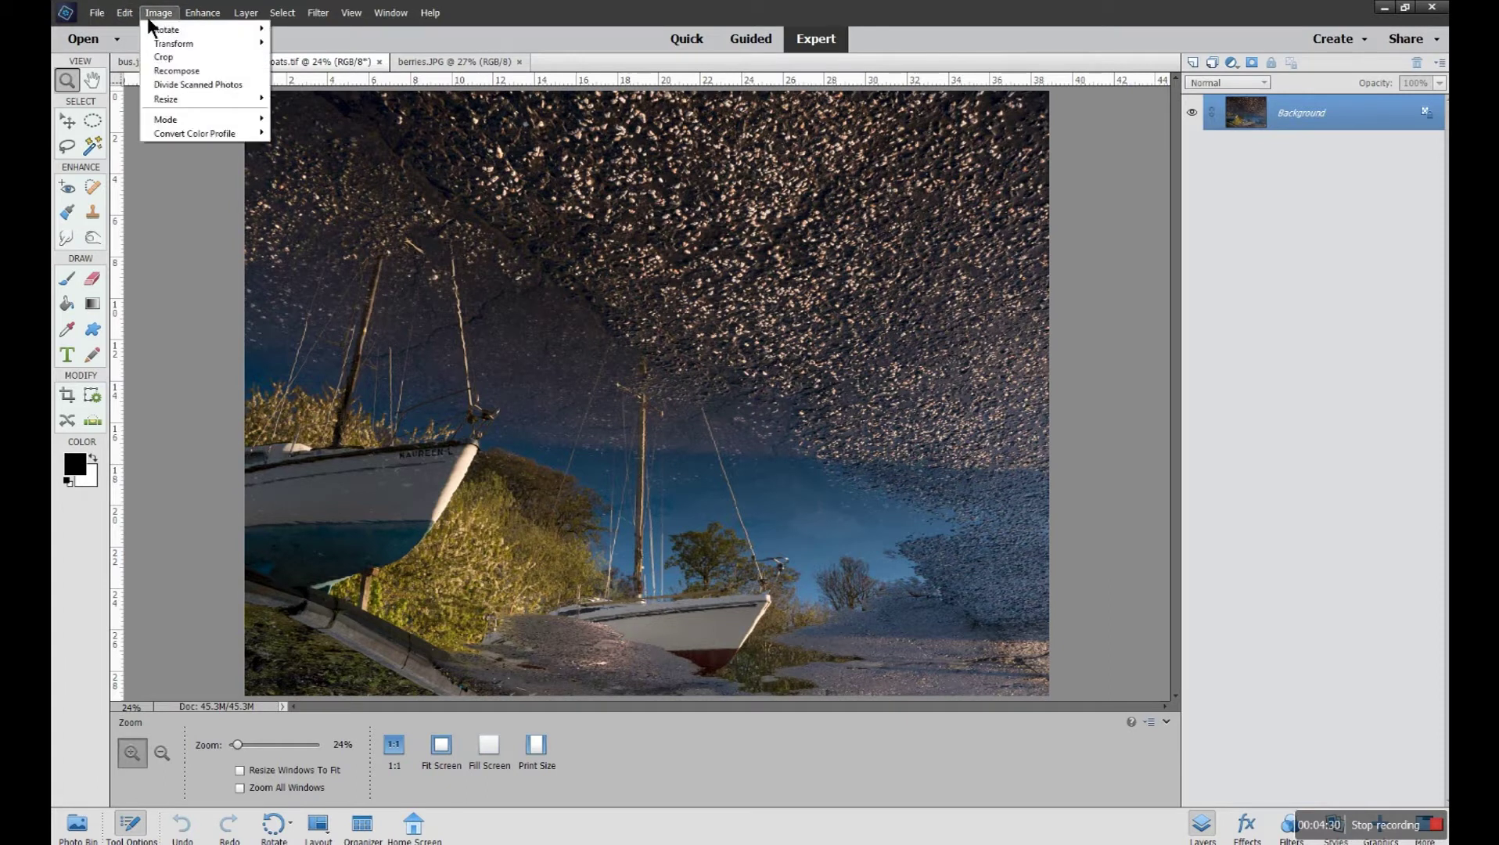
mouse_move(154, 32)
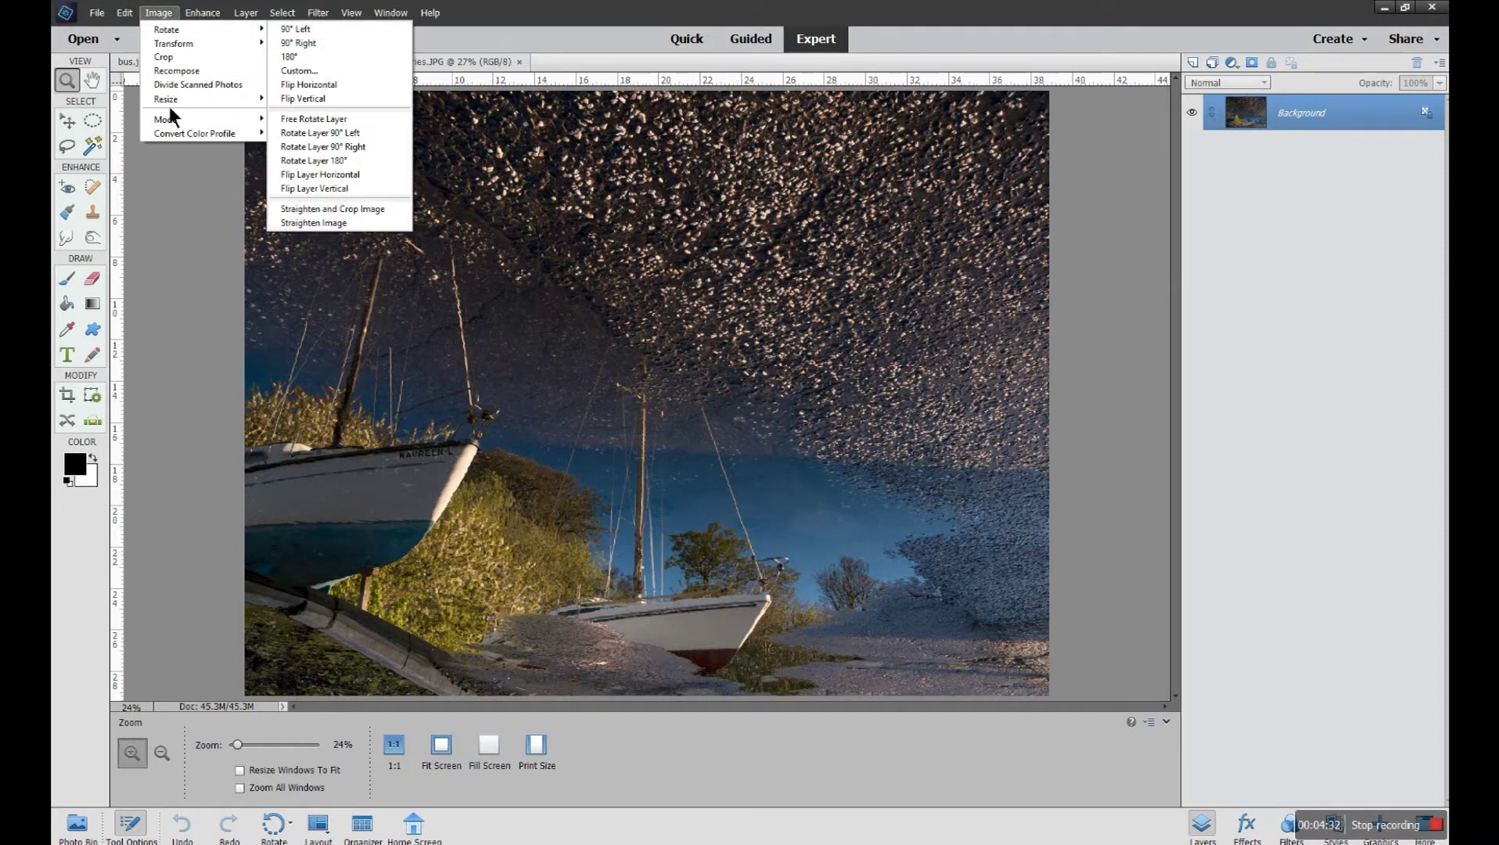
mouse_move(169, 105)
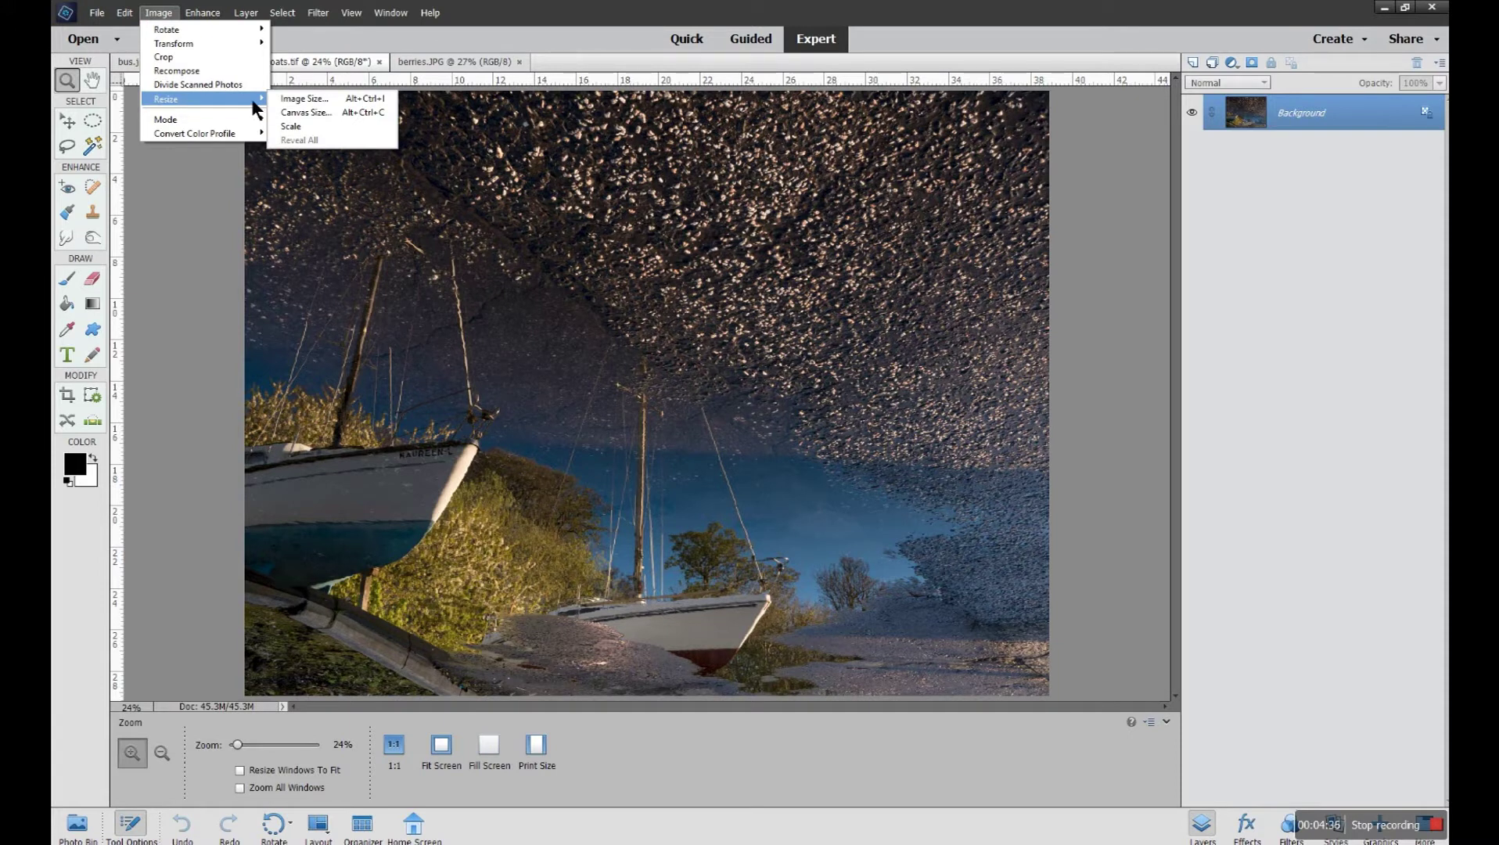
left_click(183, 220)
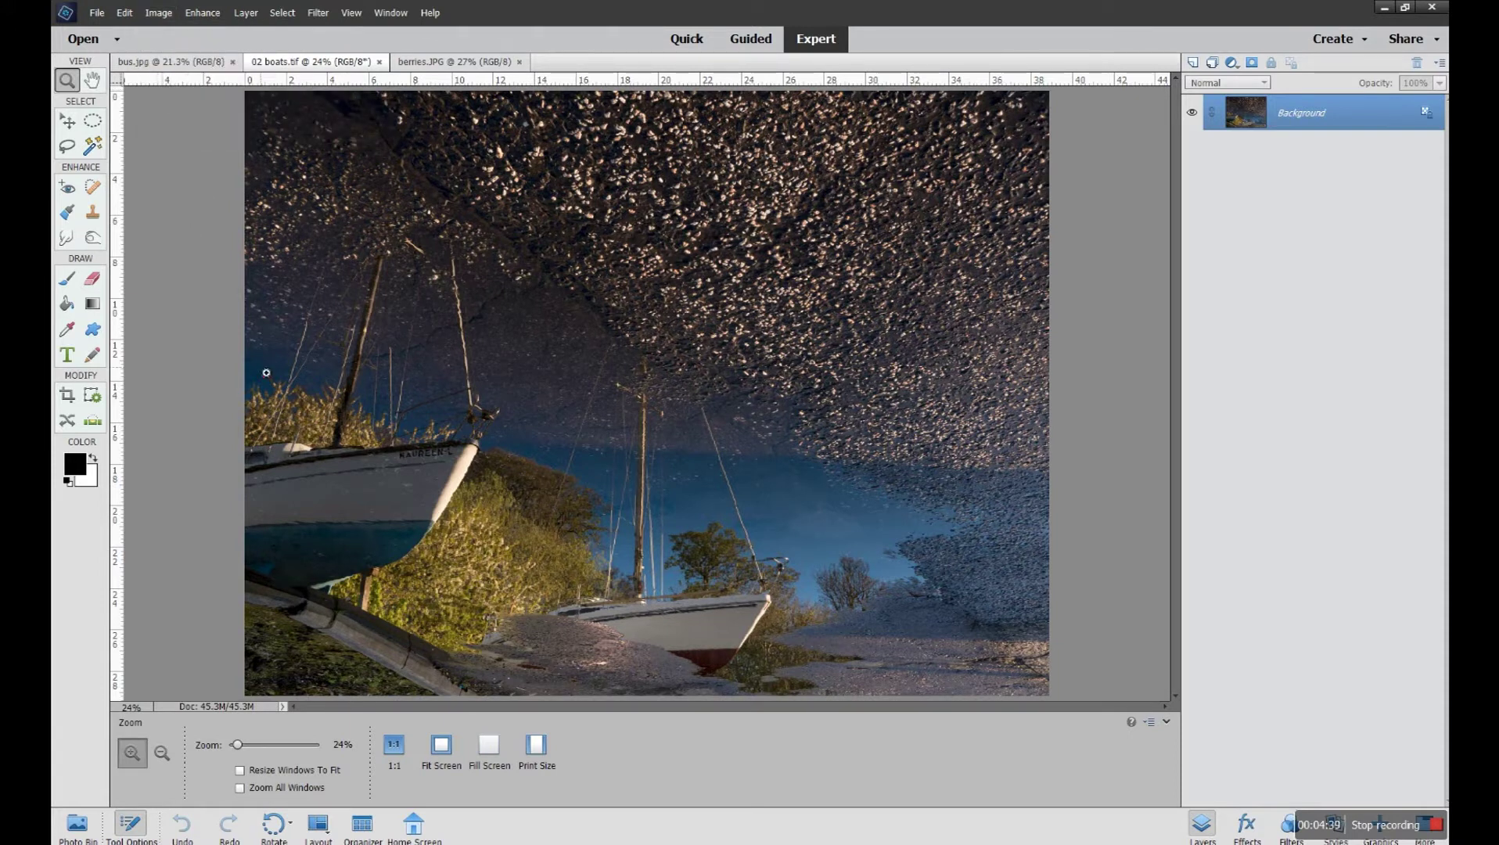
Return to bus.jpg and review its Print Size, Fit Screen and Fill Screen views, ending with Fit Screen.
left_click(225, 66)
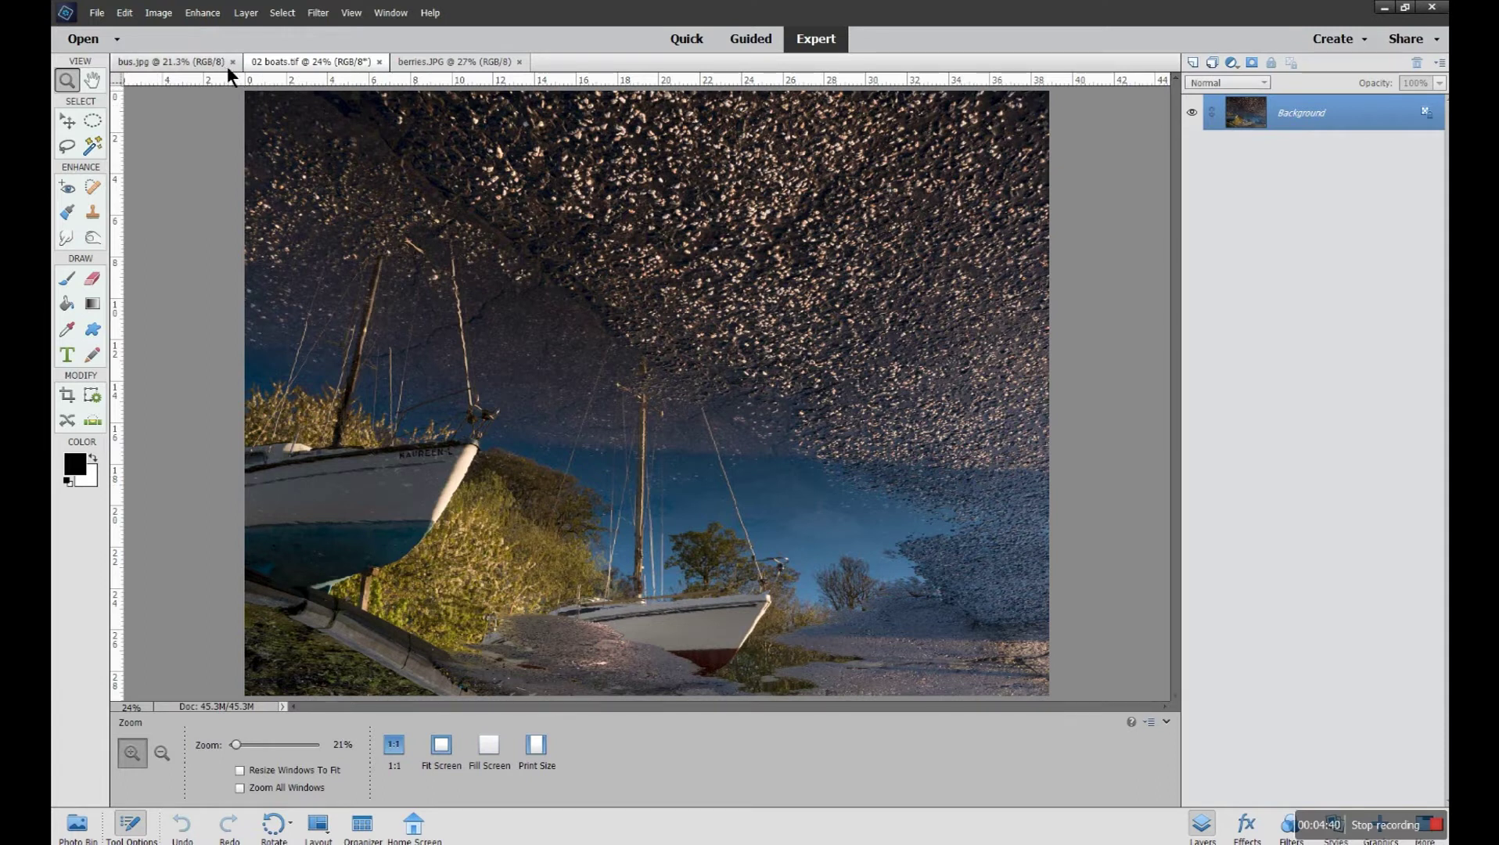
left_click(548, 743)
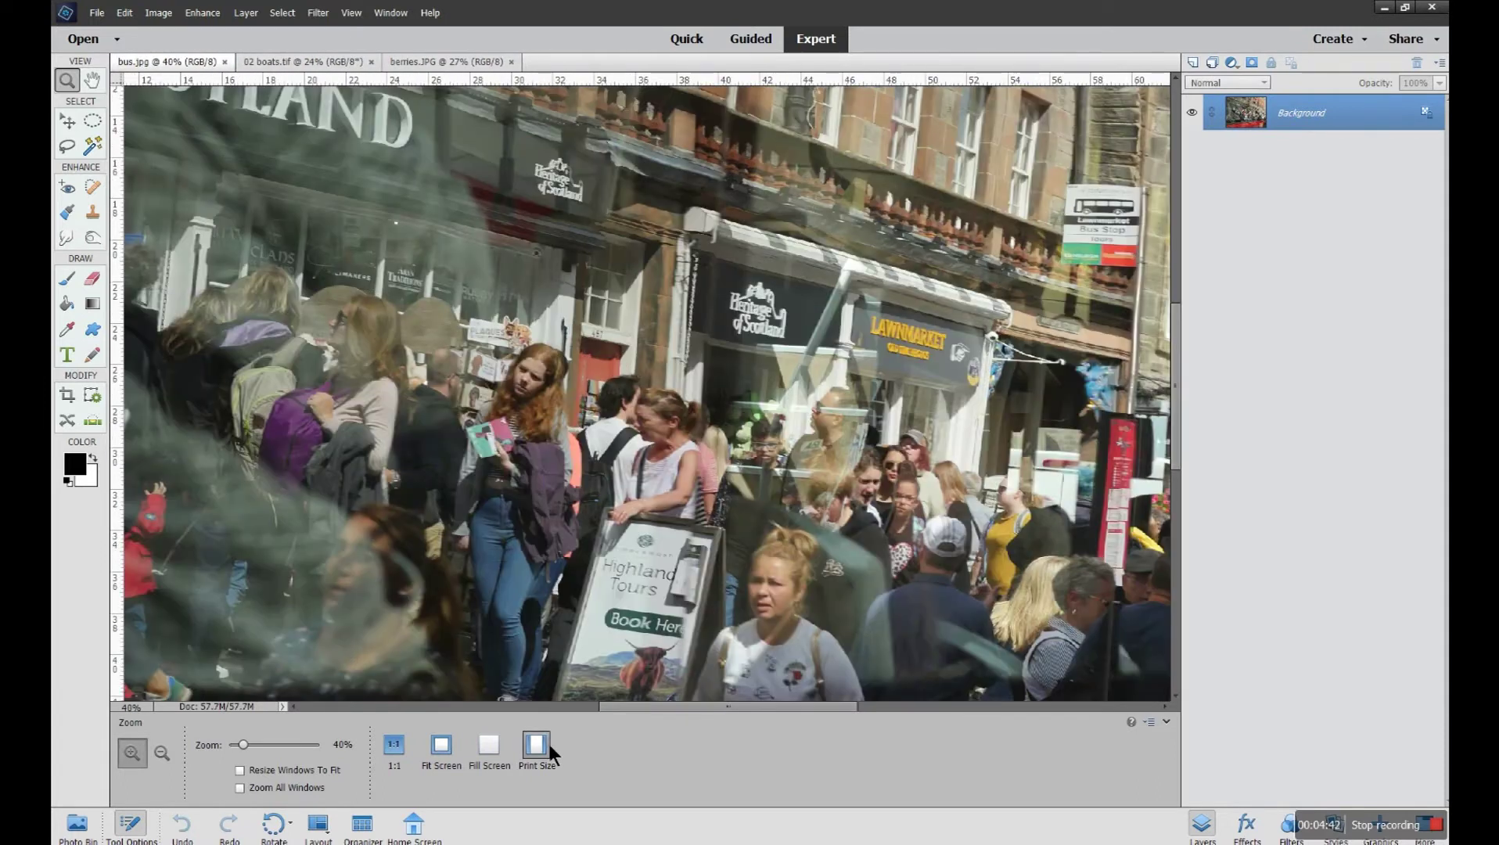
left_click(441, 755)
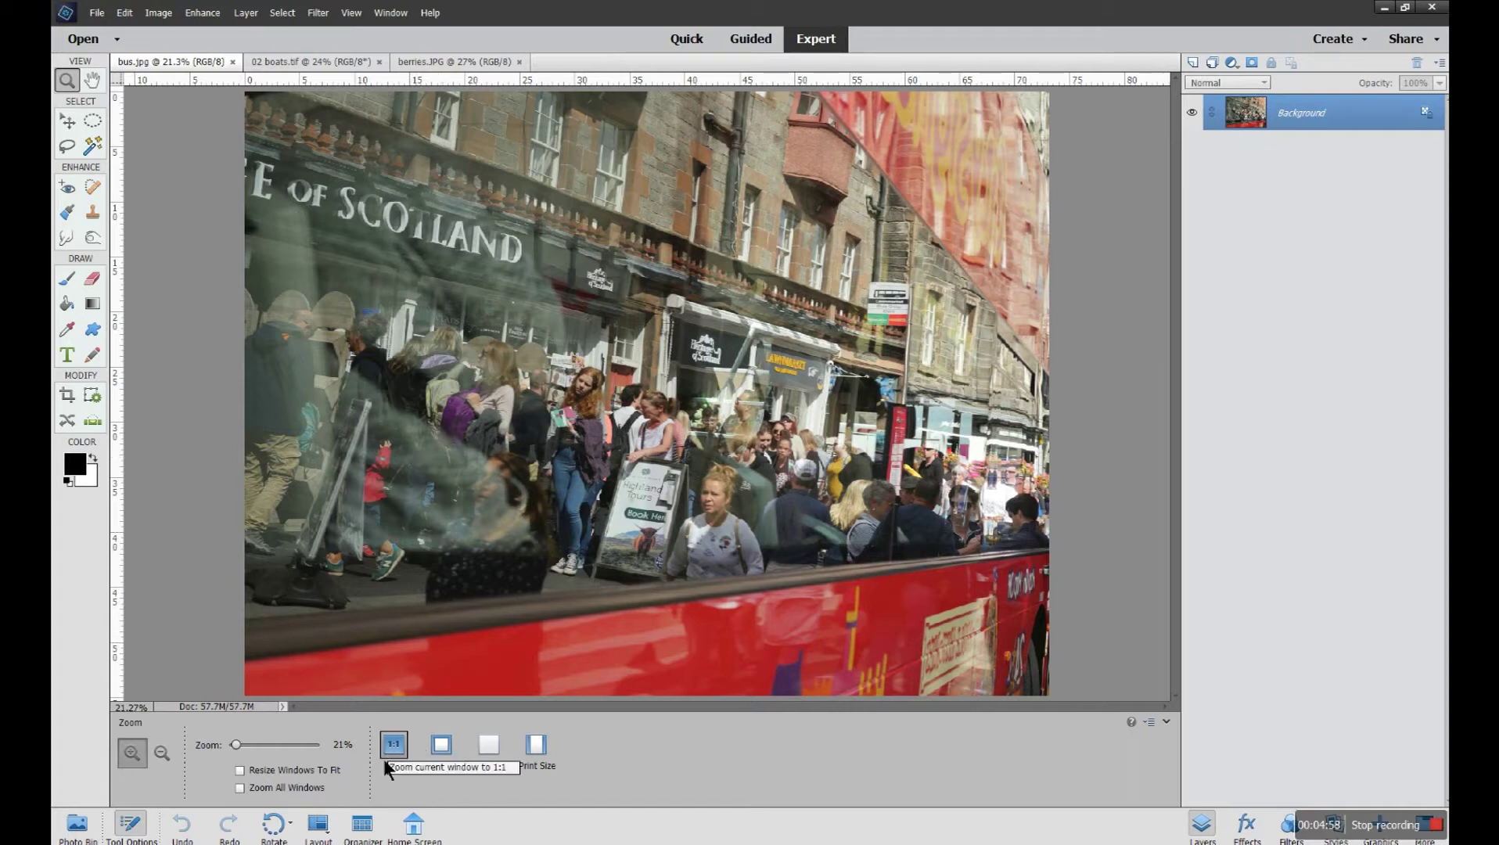
left_click(490, 753)
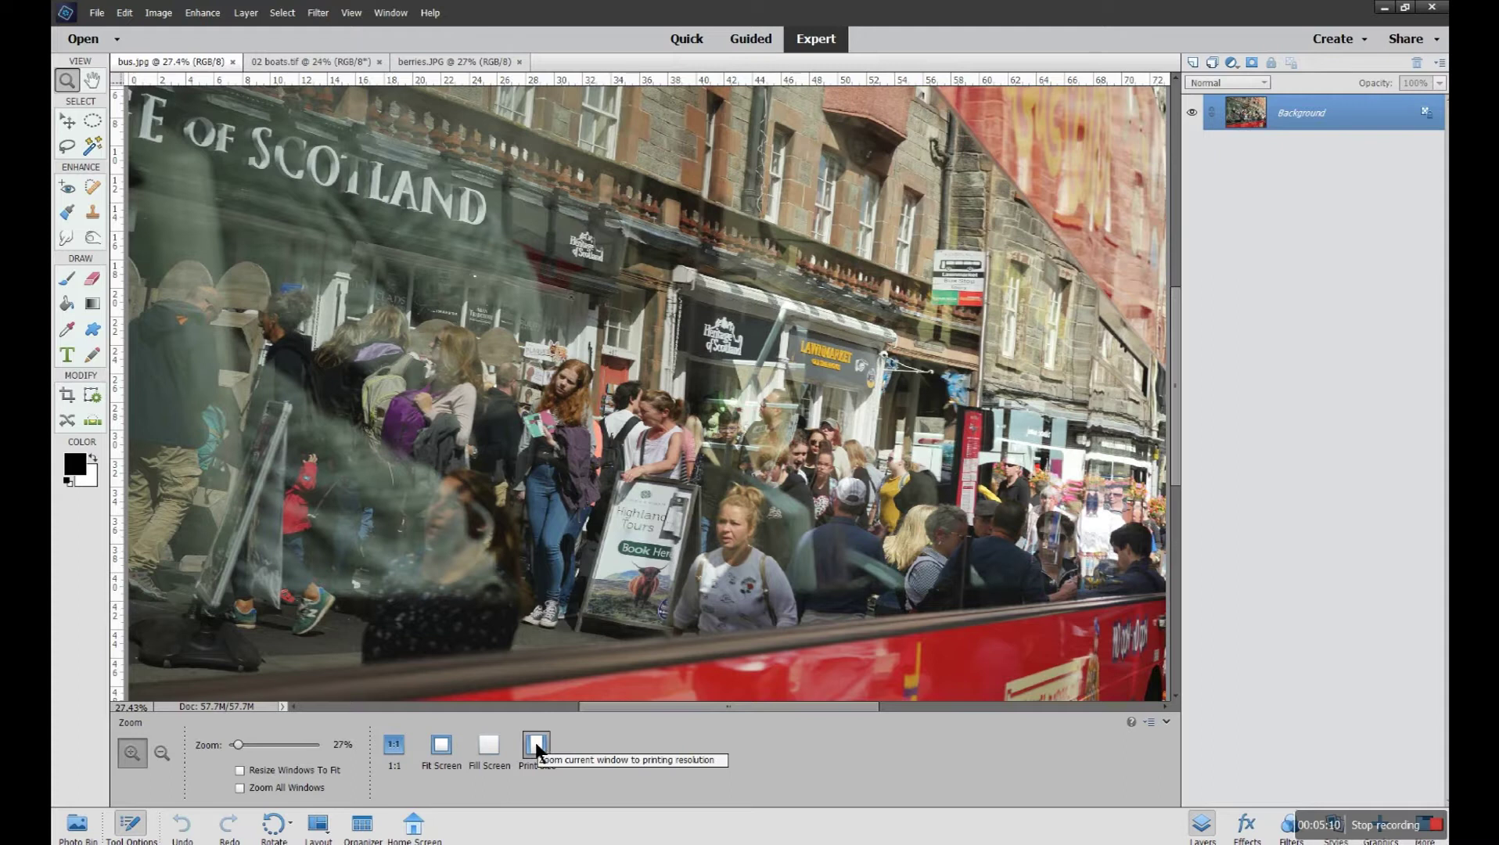
left_click(442, 750)
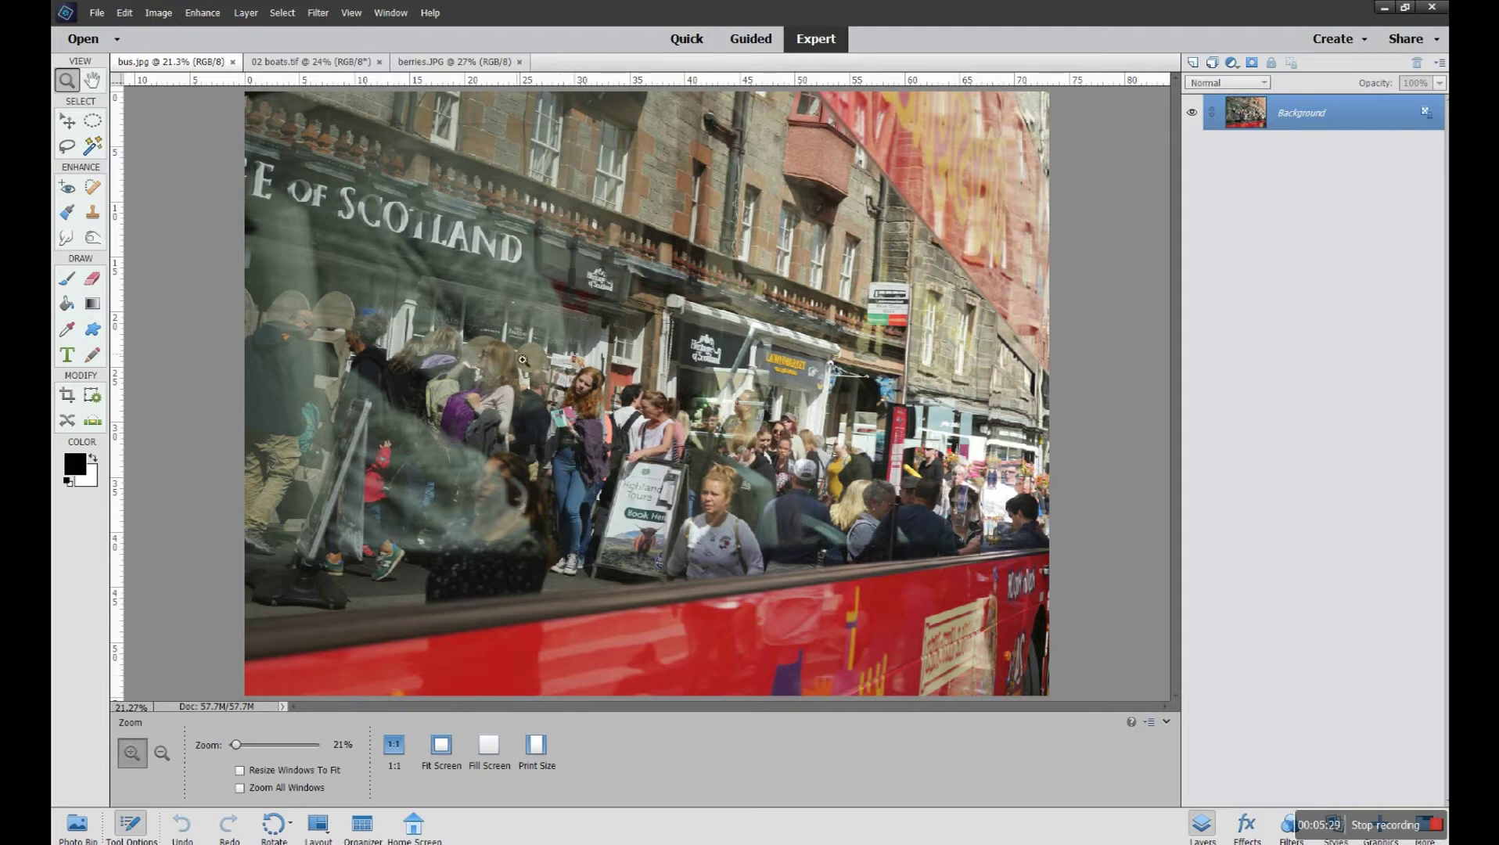
Magnify bus.jpg by one zoom level to 25%, reduce it to 16.7%, and fit it on screen.
left_click(354, 13)
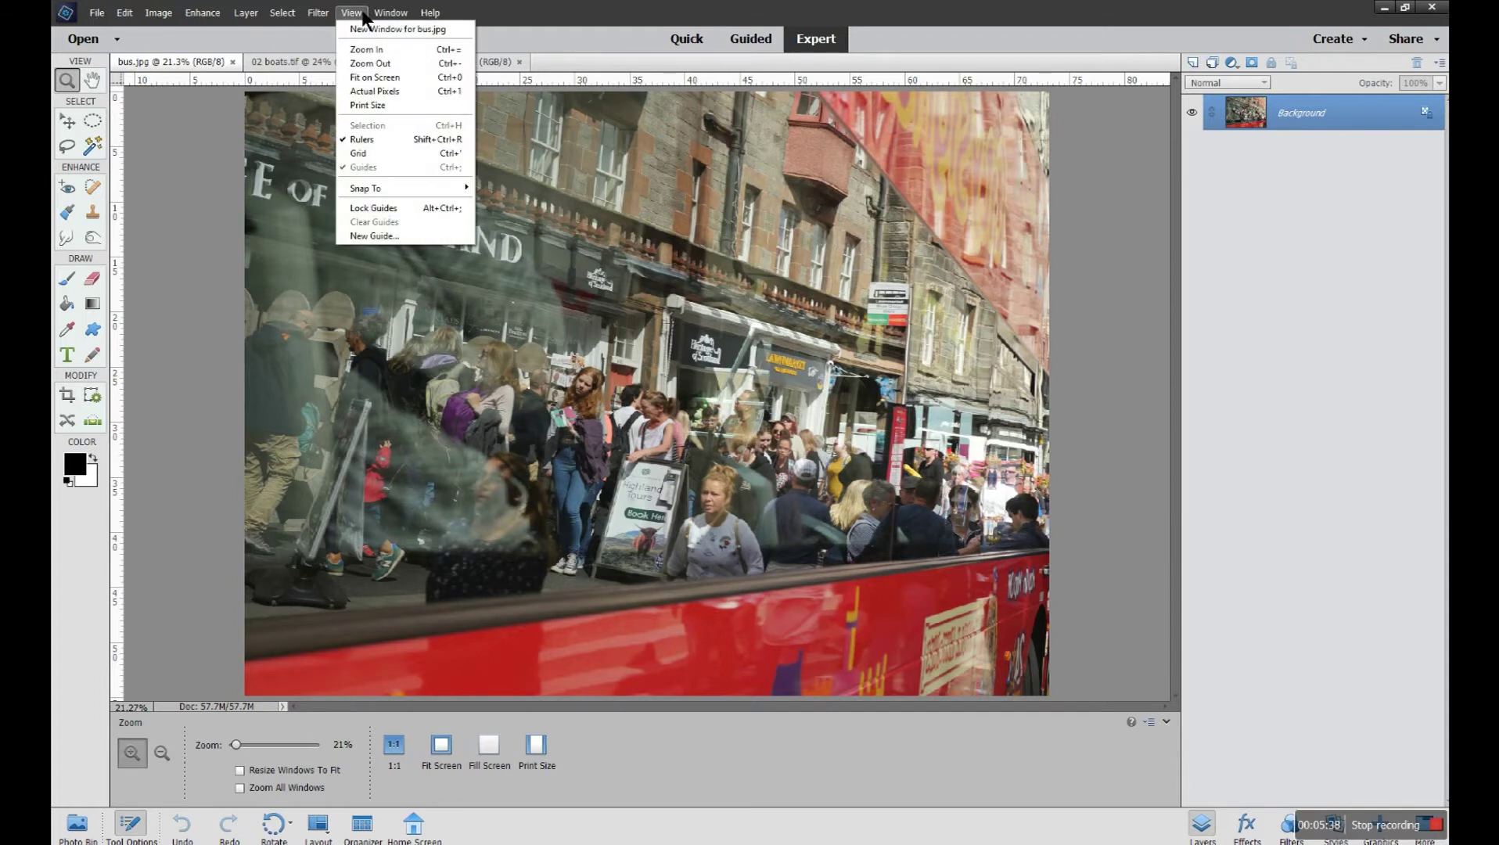
left_click(362, 49)
left_click(354, 14)
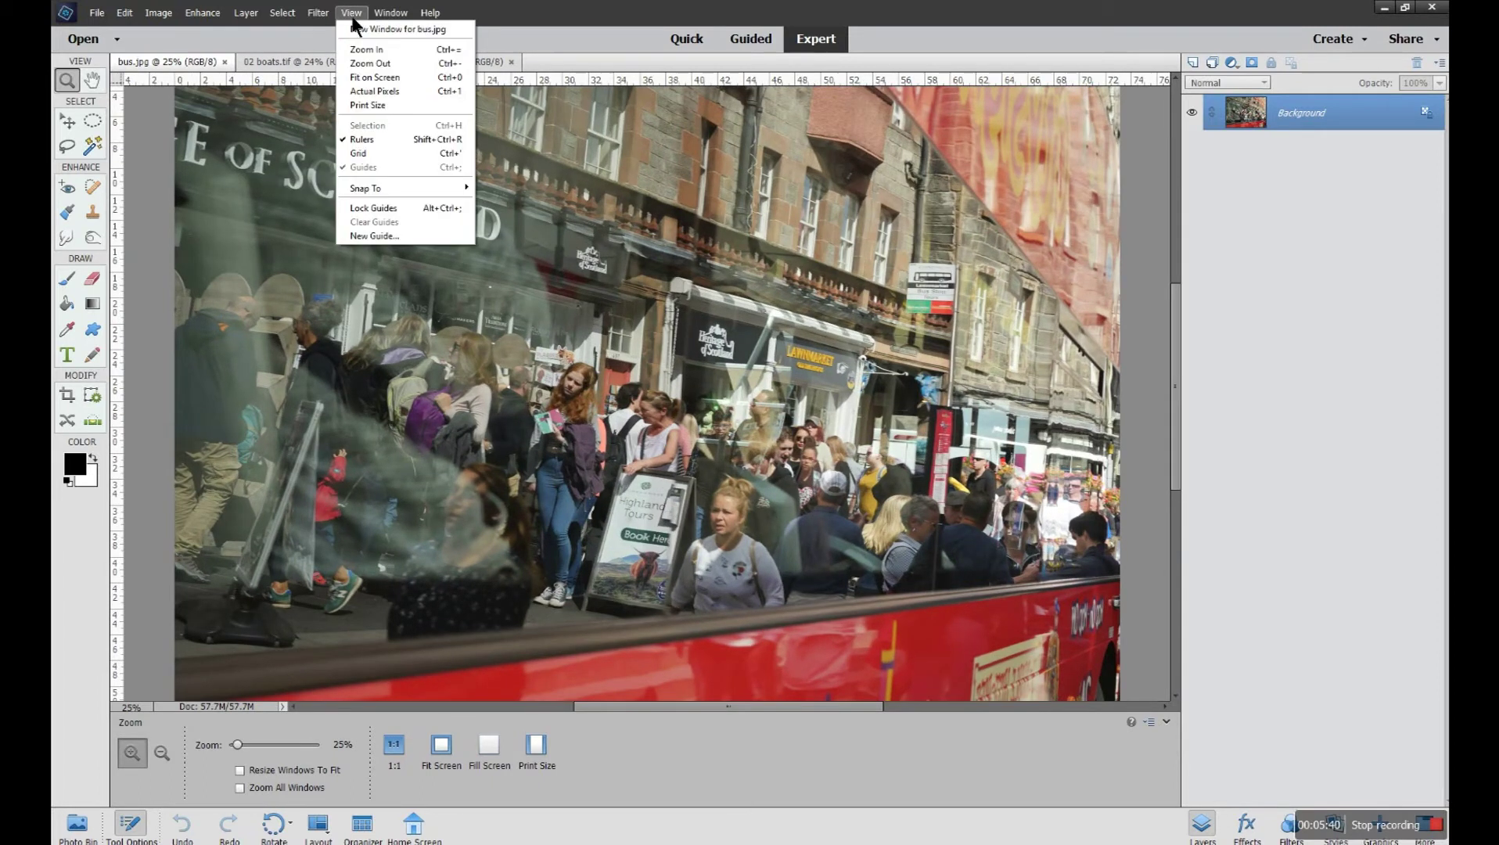
left_click(355, 63)
left_click(352, 13)
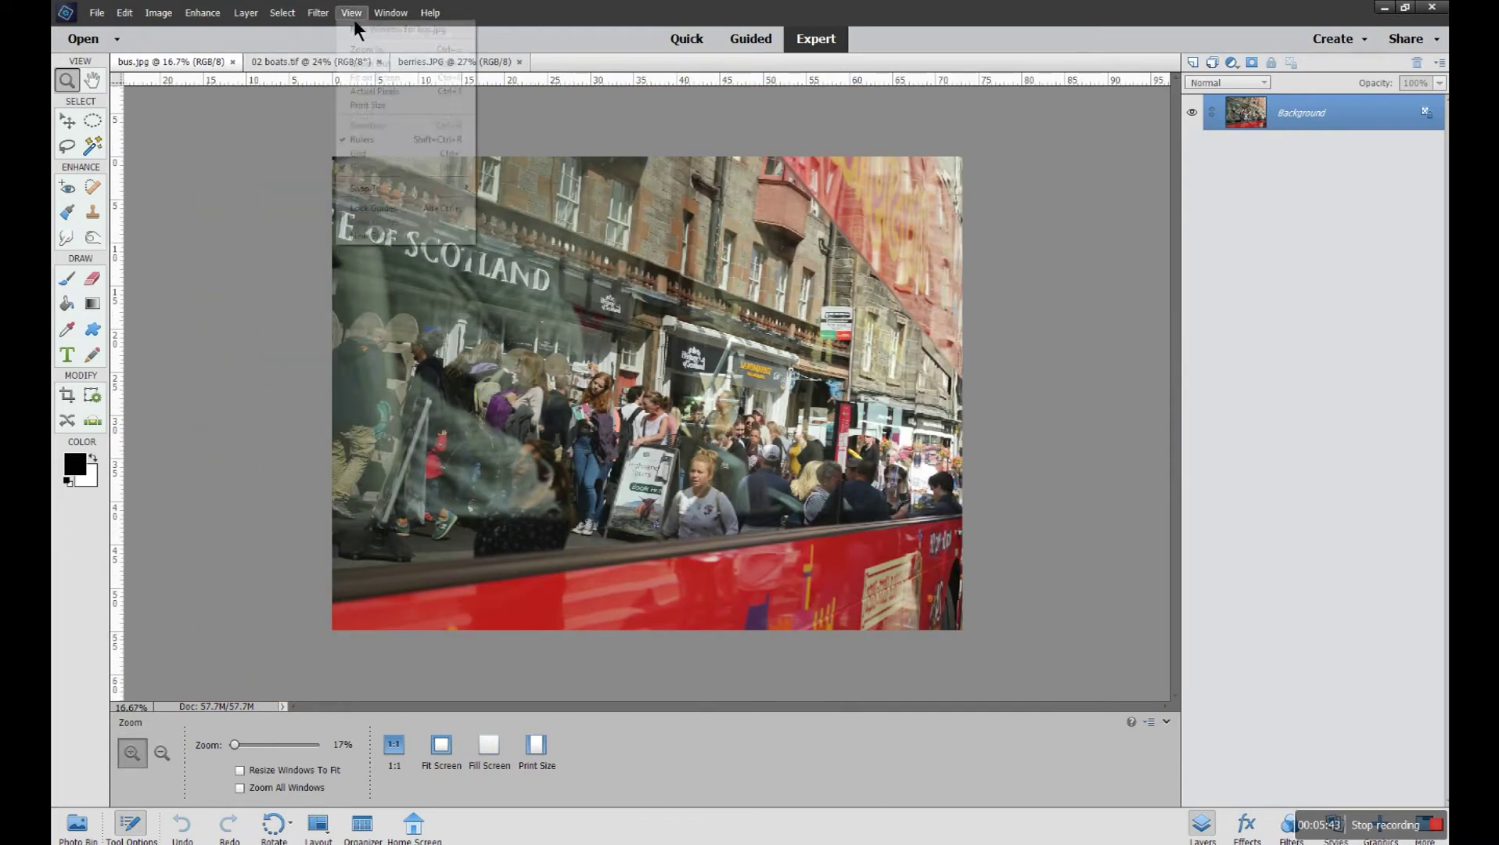
left_click(362, 79)
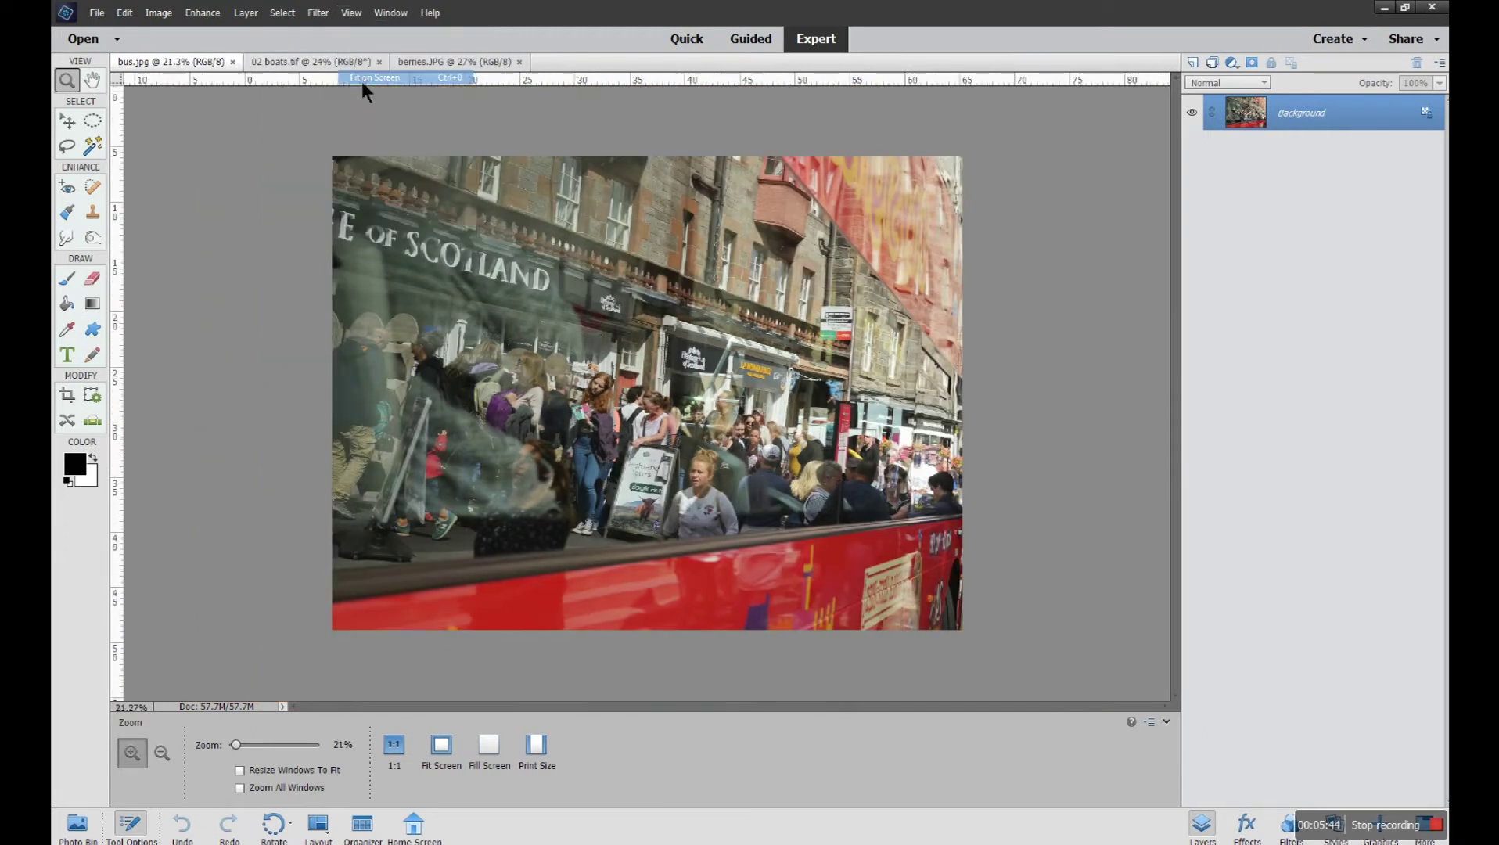
View bus.jpg at Actual Pixels and Print Size, zoom out one level to 33.3%, and return it to Fit Screen.
left_click(352, 13)
left_click(358, 99)
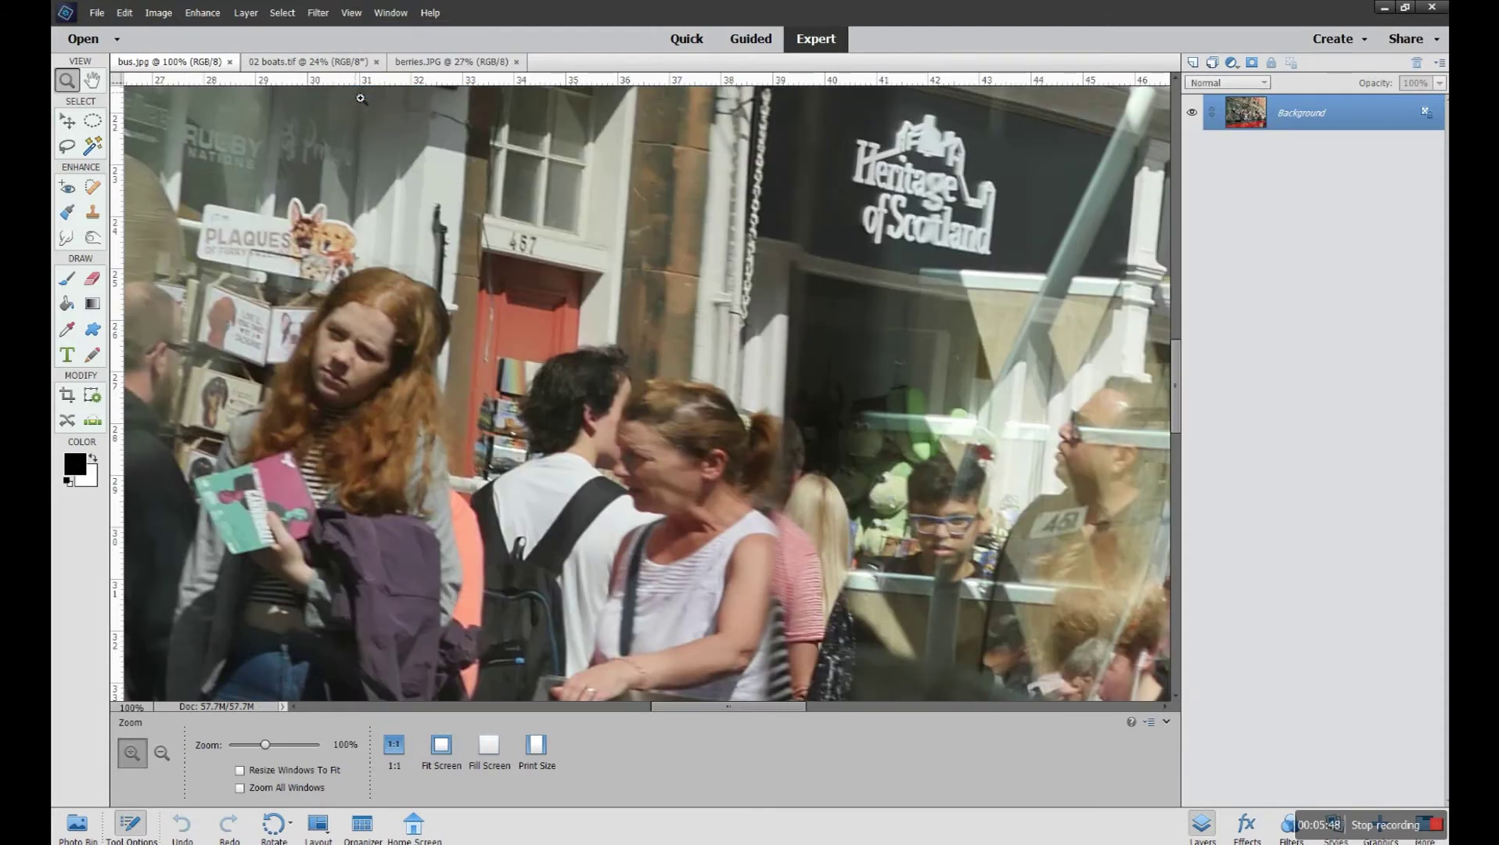
left_click(351, 13)
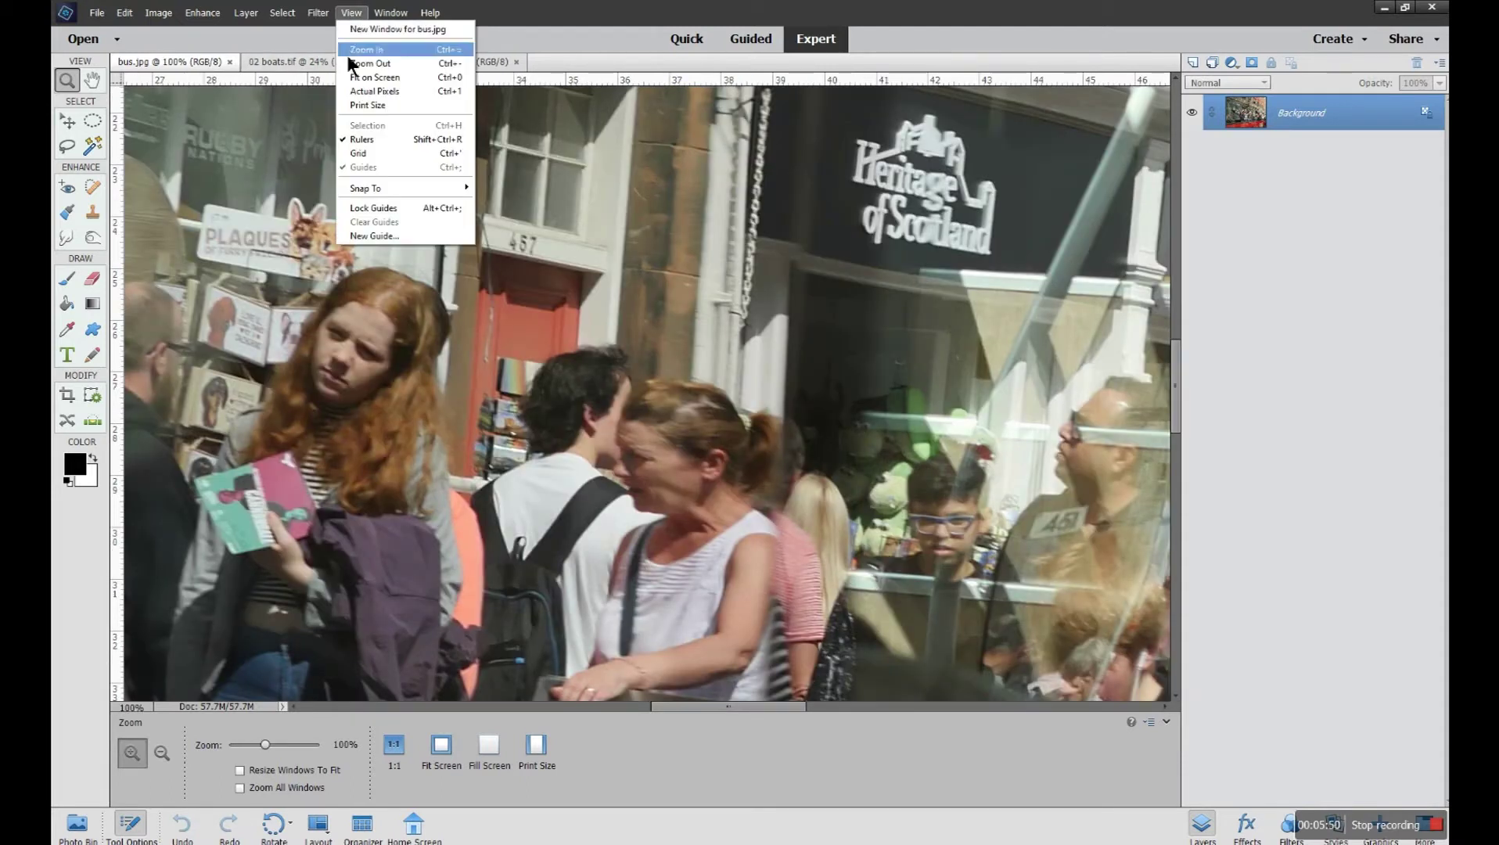
left_click(358, 105)
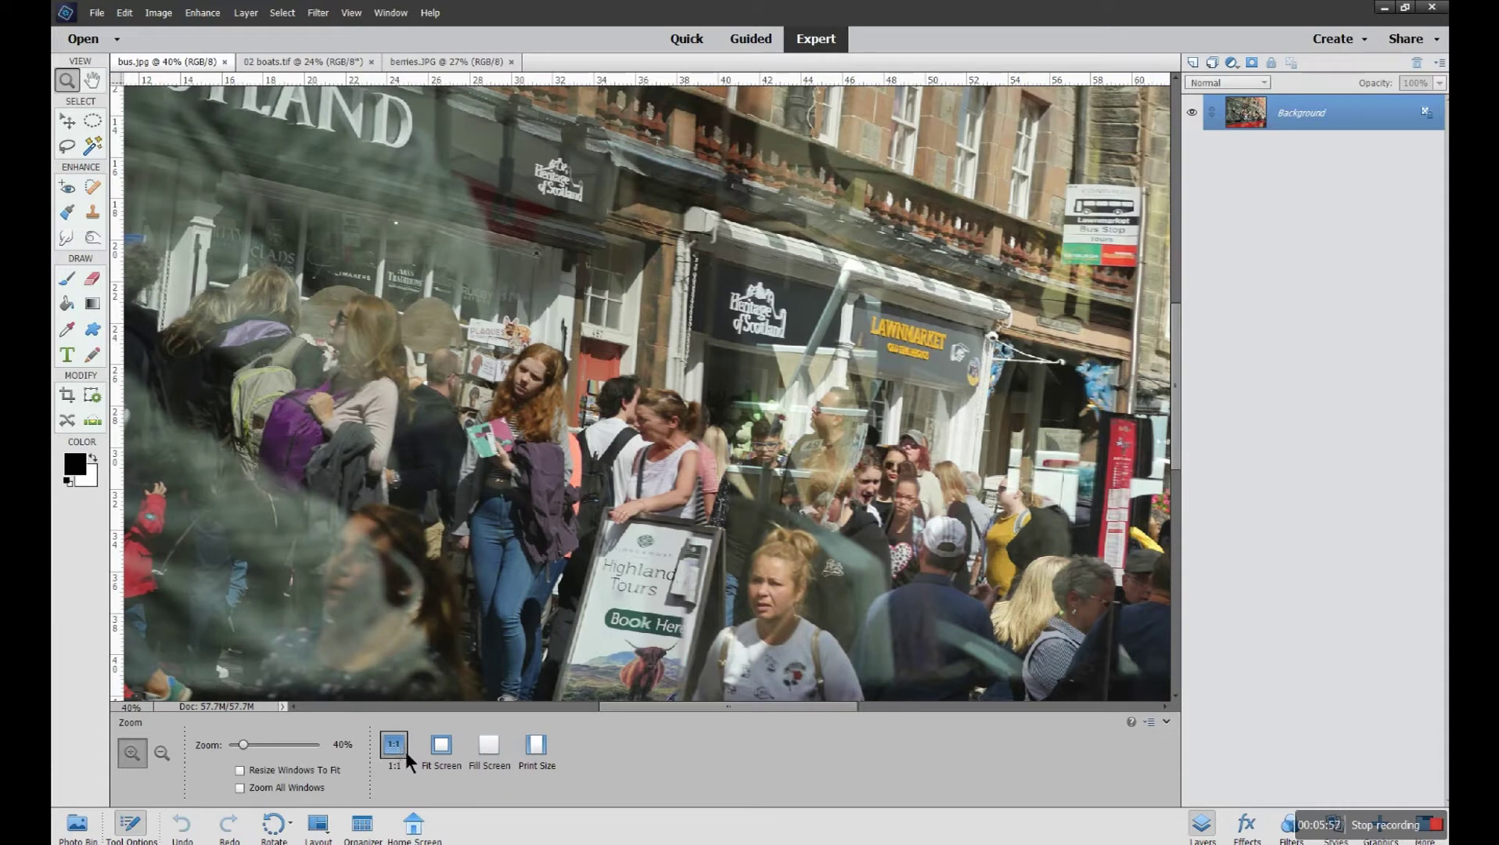
left_click(355, 17)
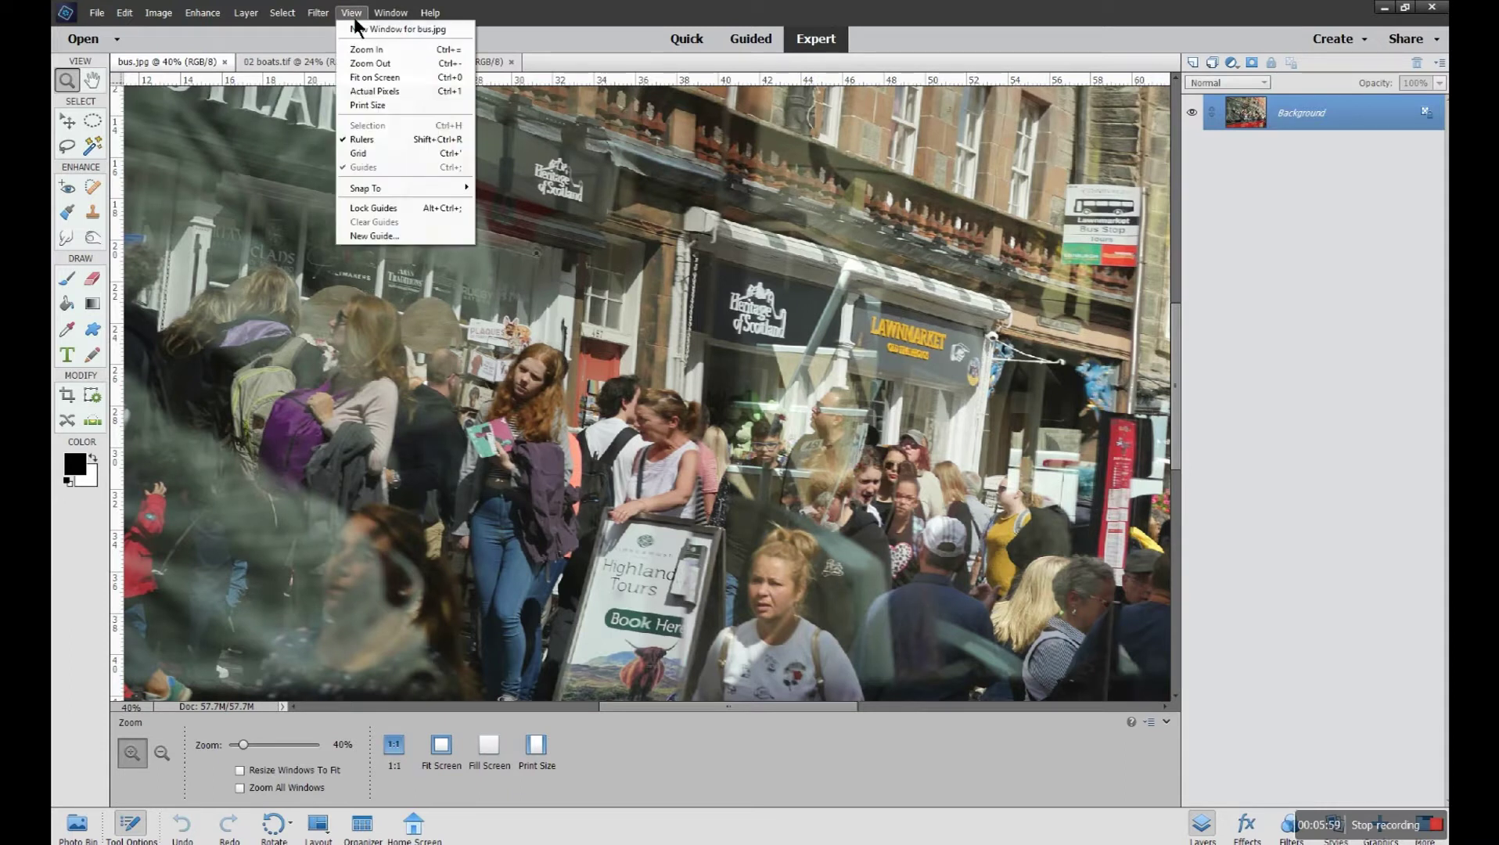
left_click(360, 61)
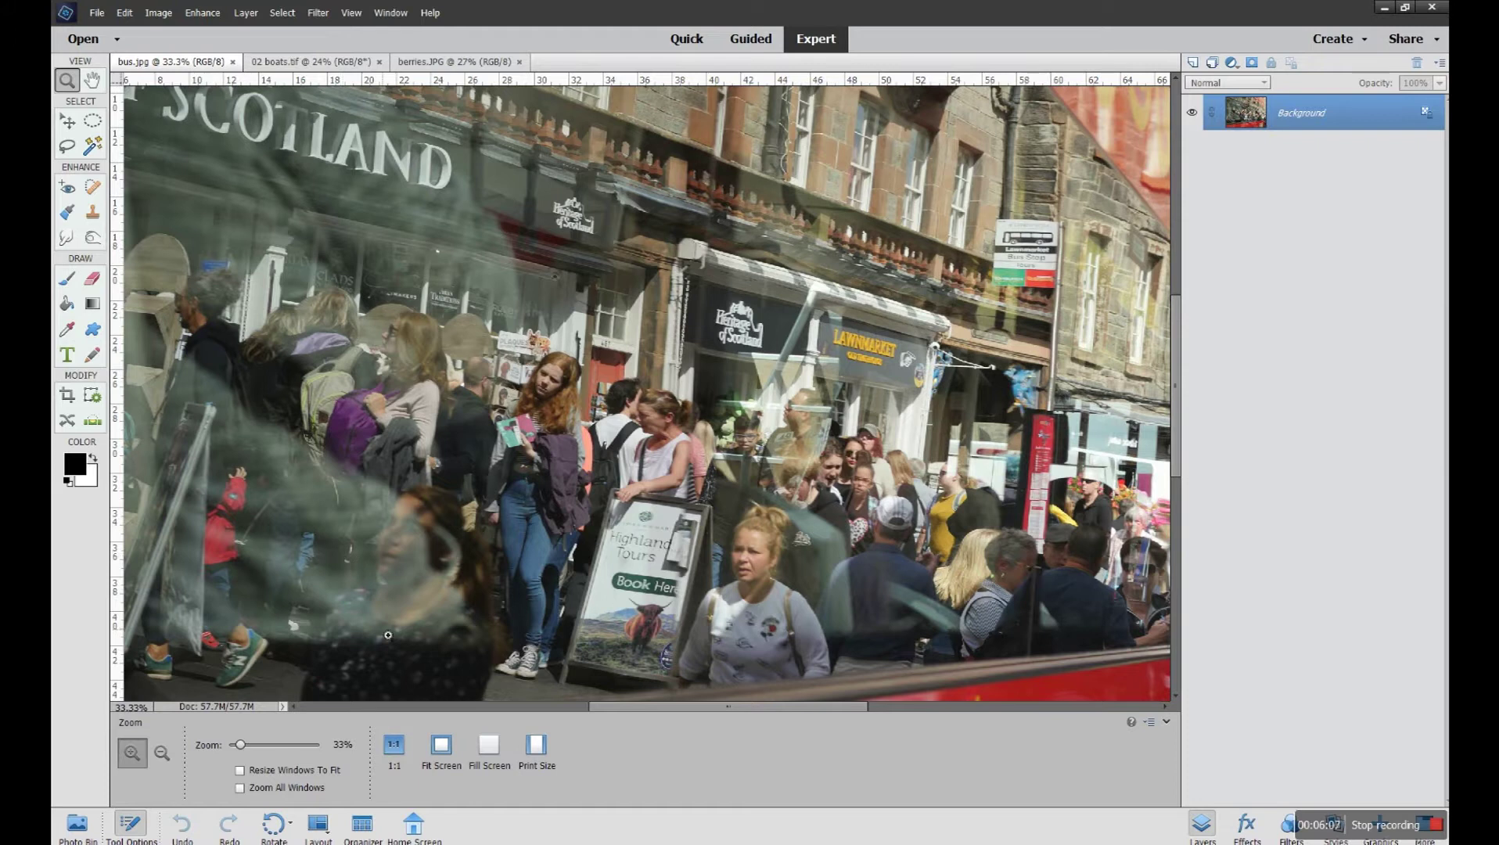
left_click(442, 747)
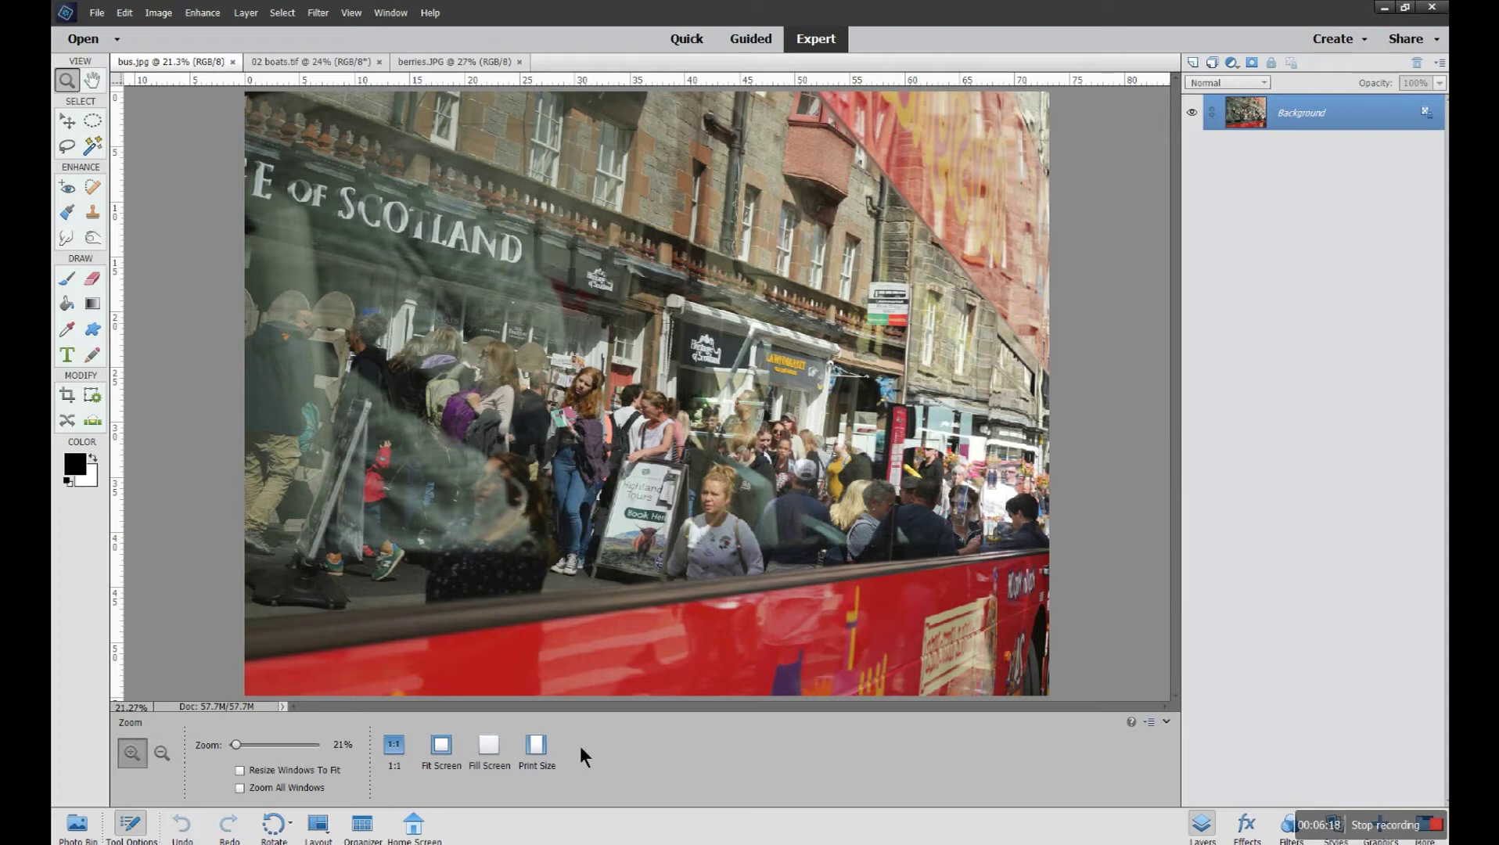
Display the Navigator and place it over the boundary between the photo area and the layer list.
left_click(351, 13)
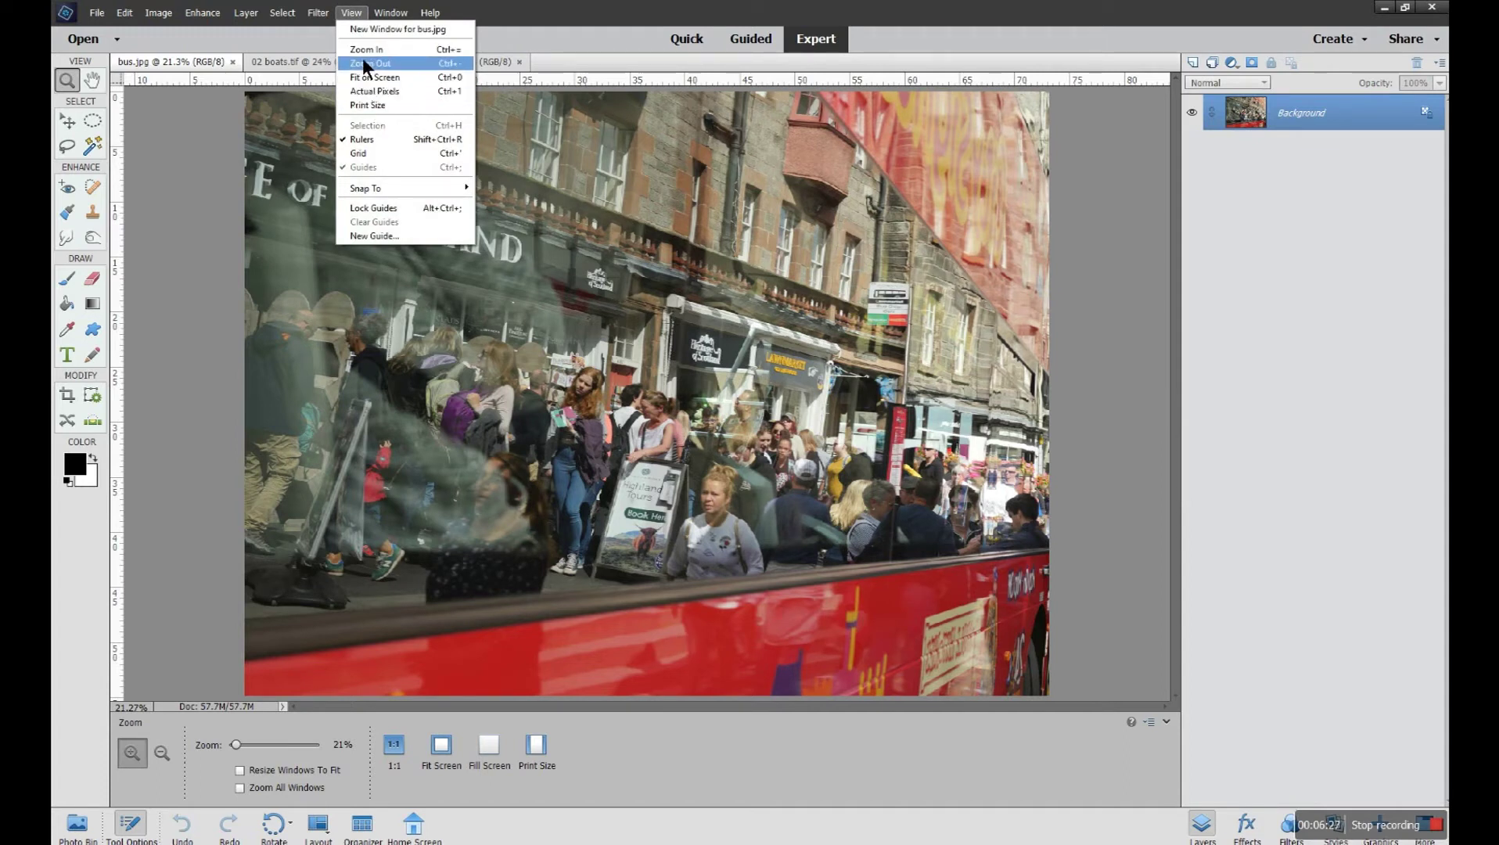
mouse_move(391, 13)
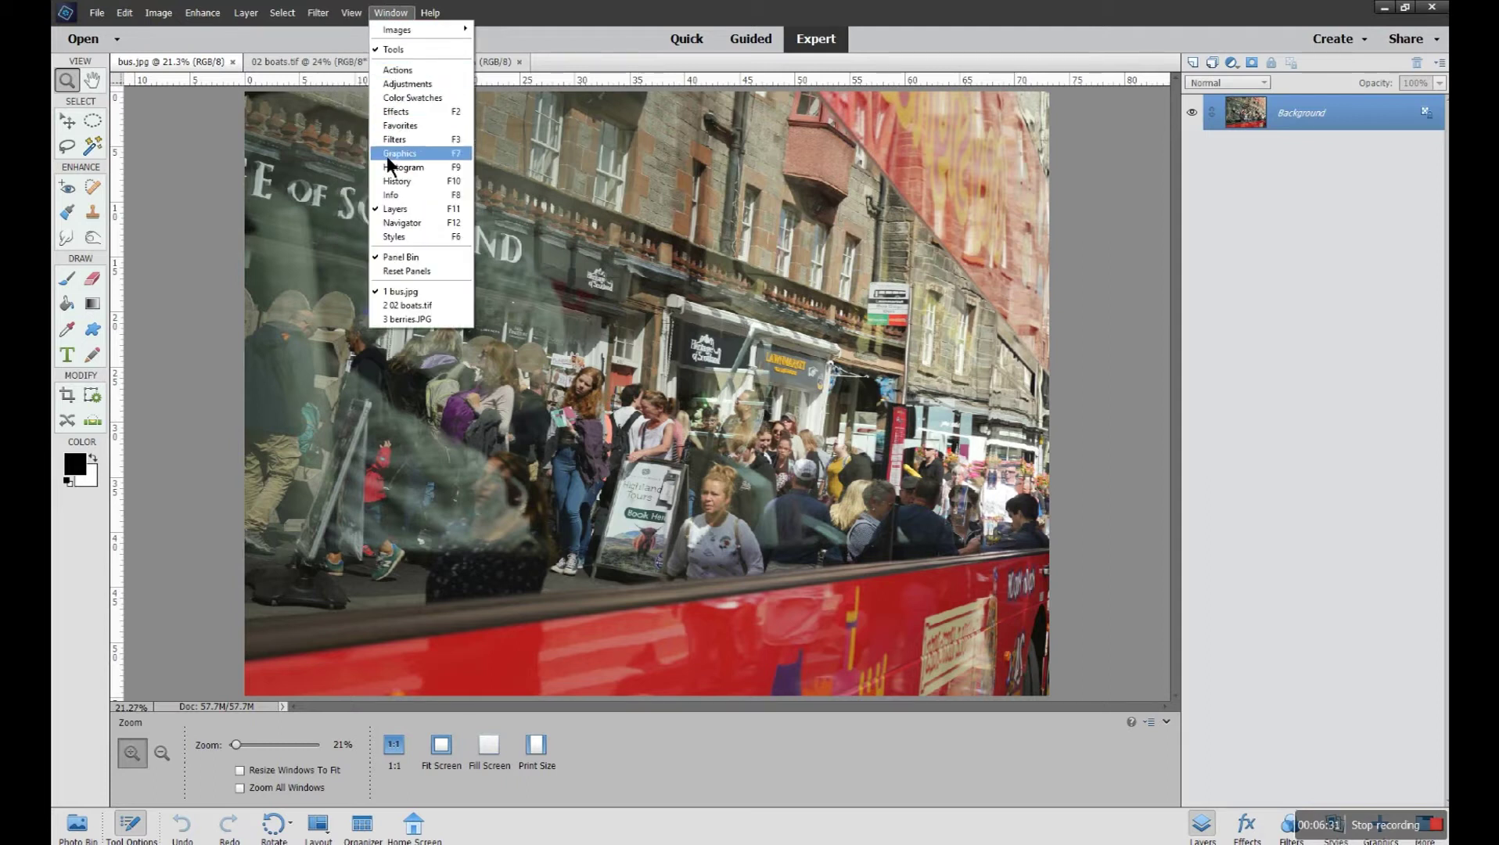
left_click(400, 225)
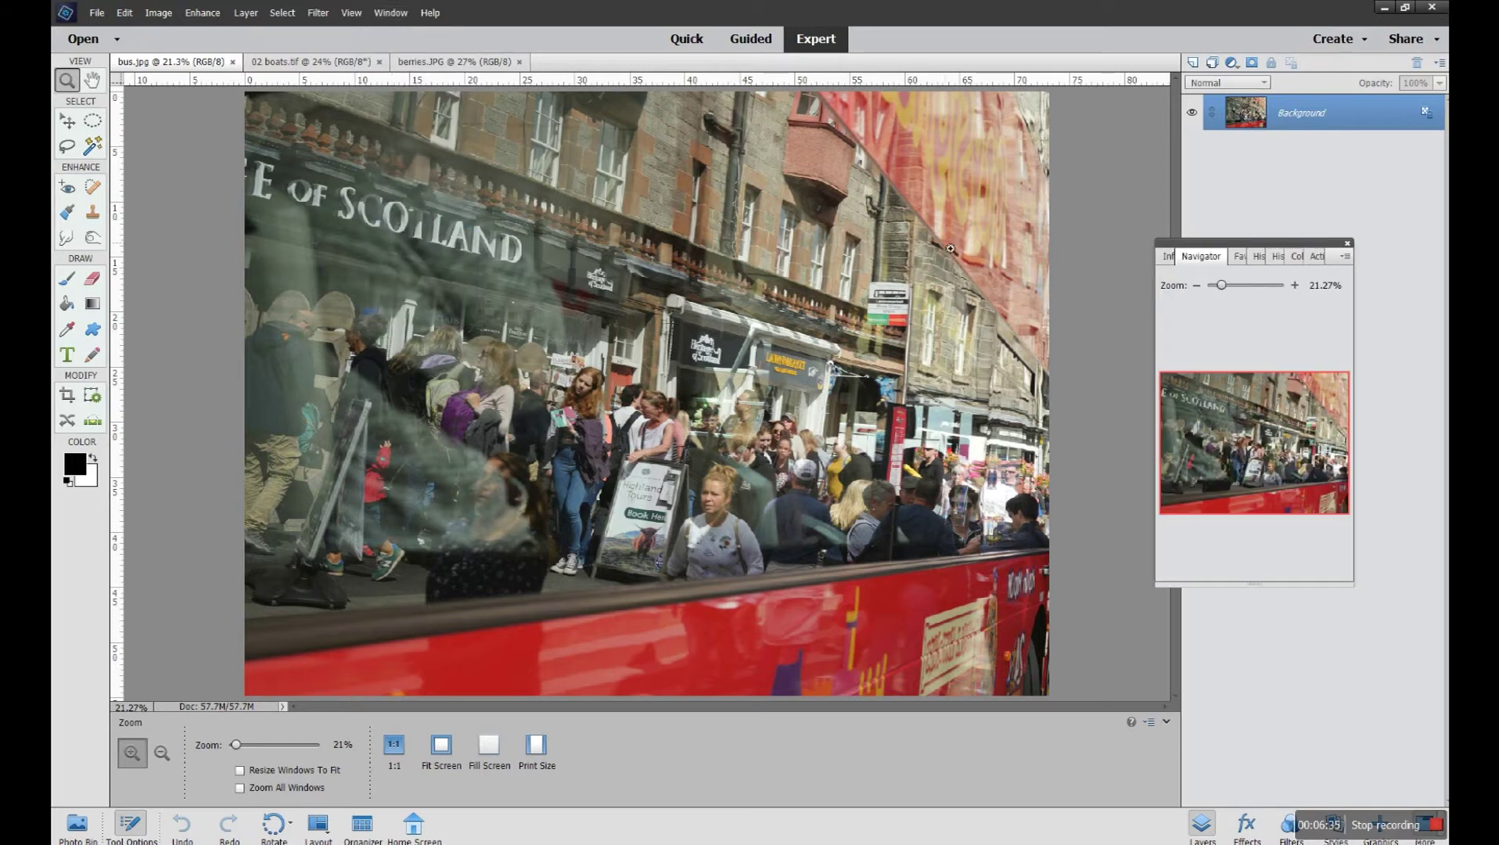
left_click_drag(1213, 244, 1166, 241)
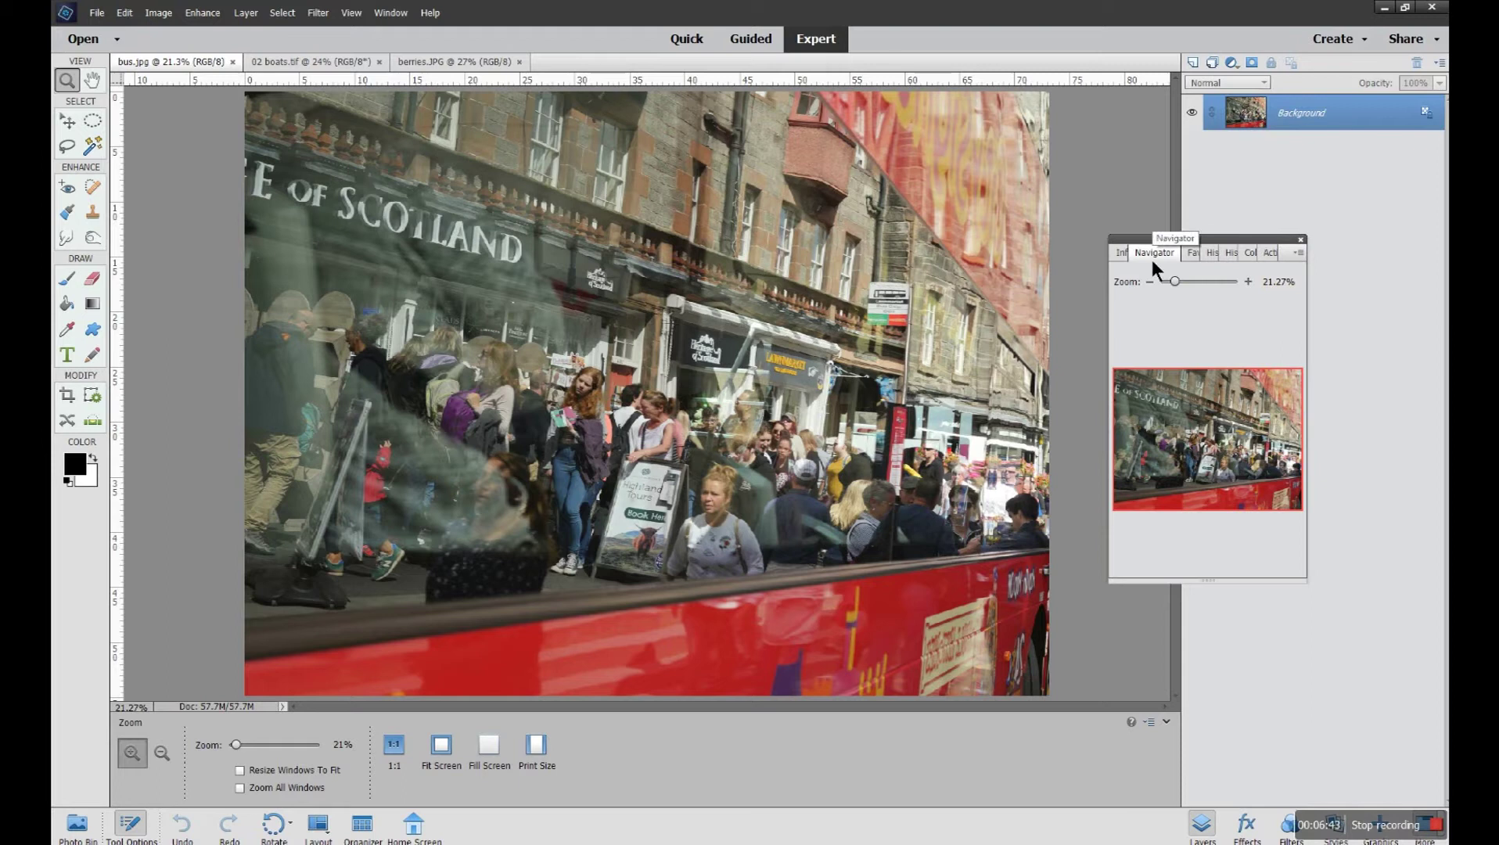
Magnify bus.jpg to 46.51% with the Navigator and inspect its corners by repositioning the view box.
left_click_drag(1176, 281, 1205, 282)
mouse_move(1206, 282)
left_mouse_down()
mouse_move(1172, 285)
mouse_move(1193, 288)
left_mouse_up()
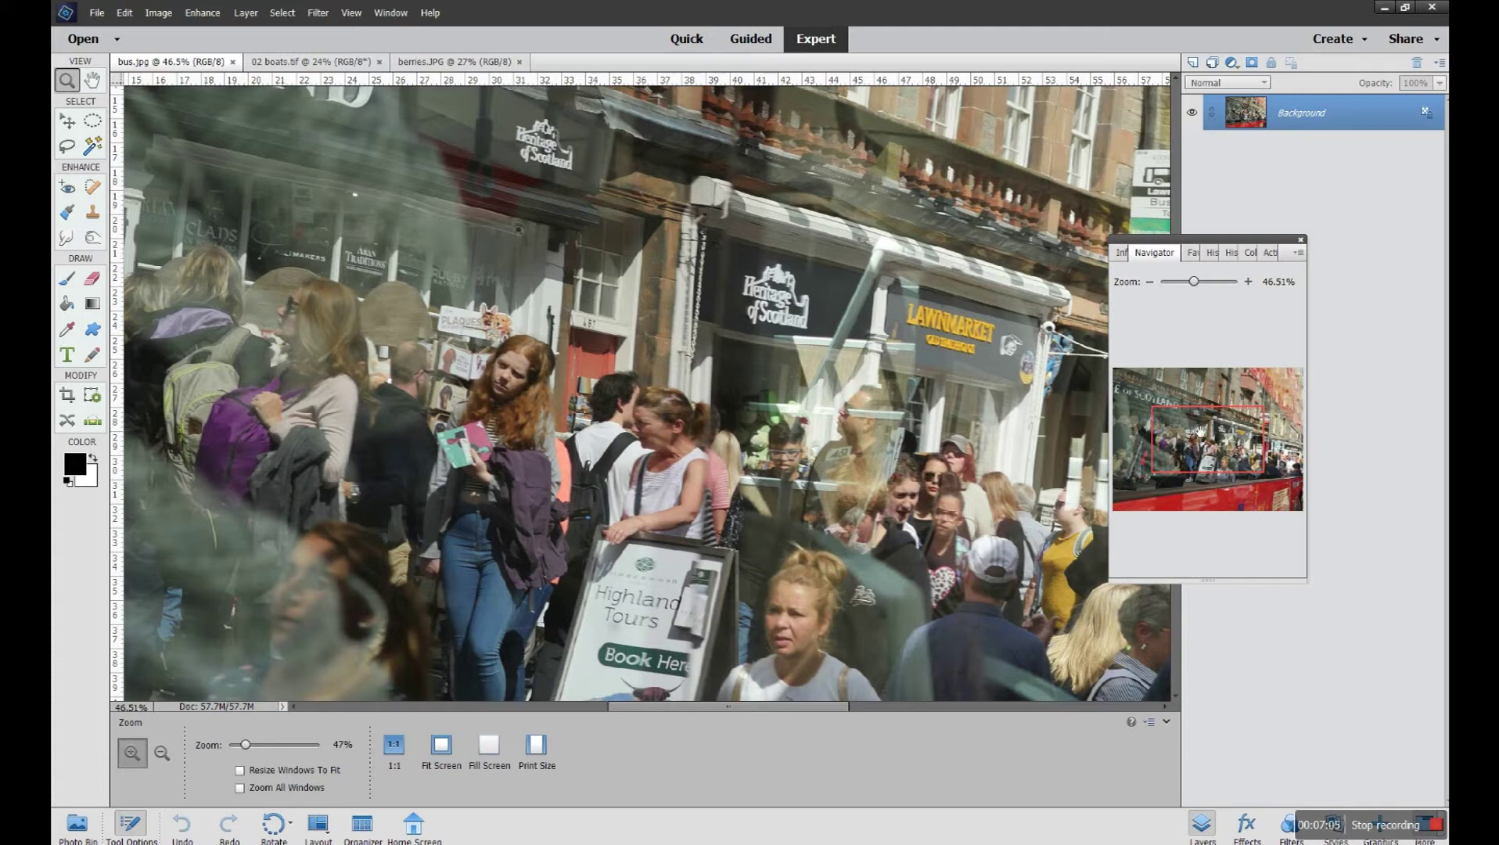
left_click_drag(1201, 432, 1253, 412)
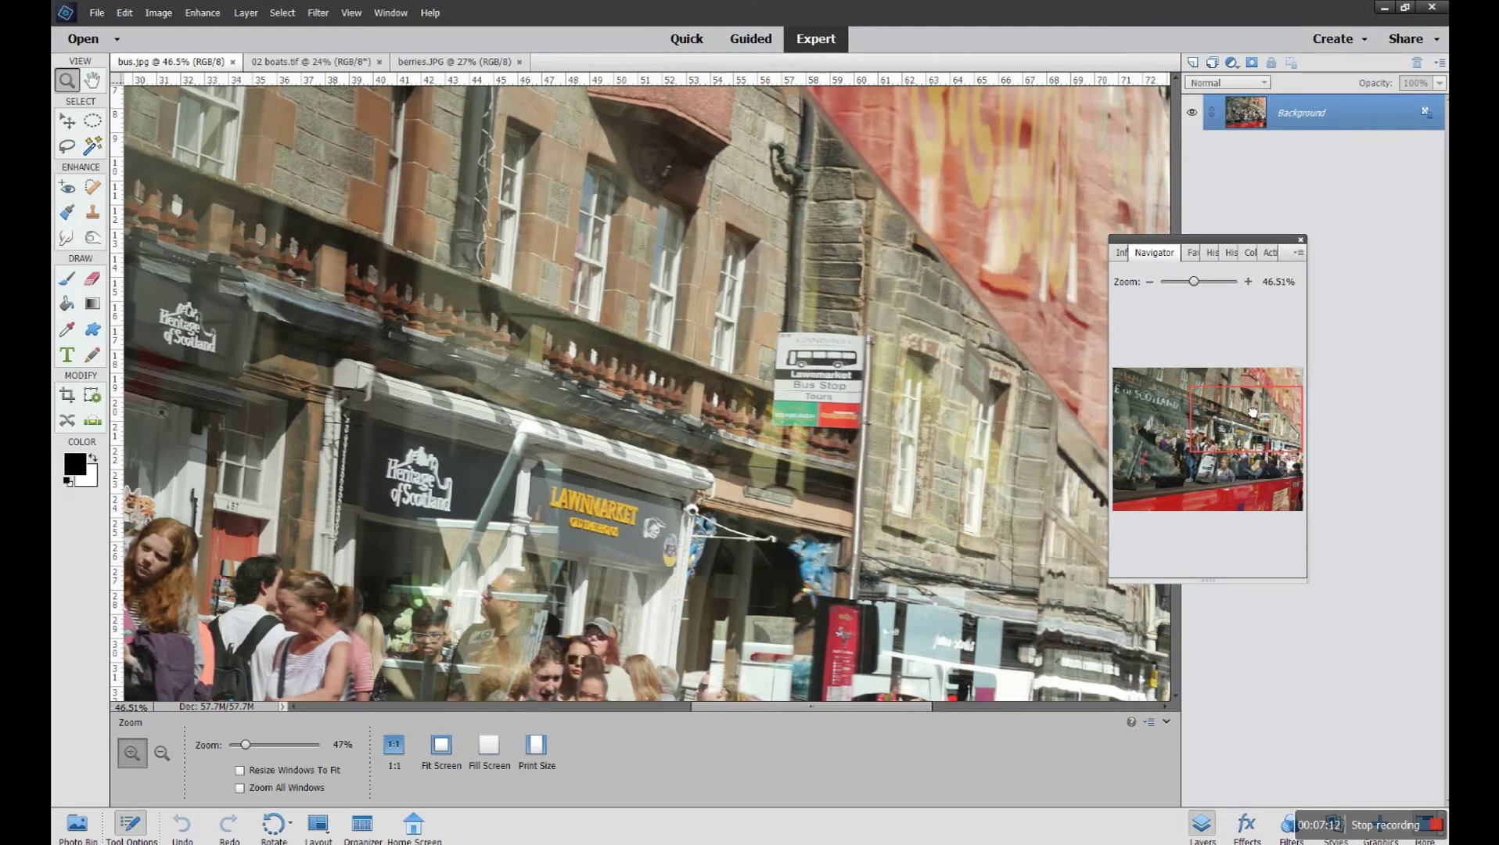
left_click_drag(1253, 412, 1200, 443)
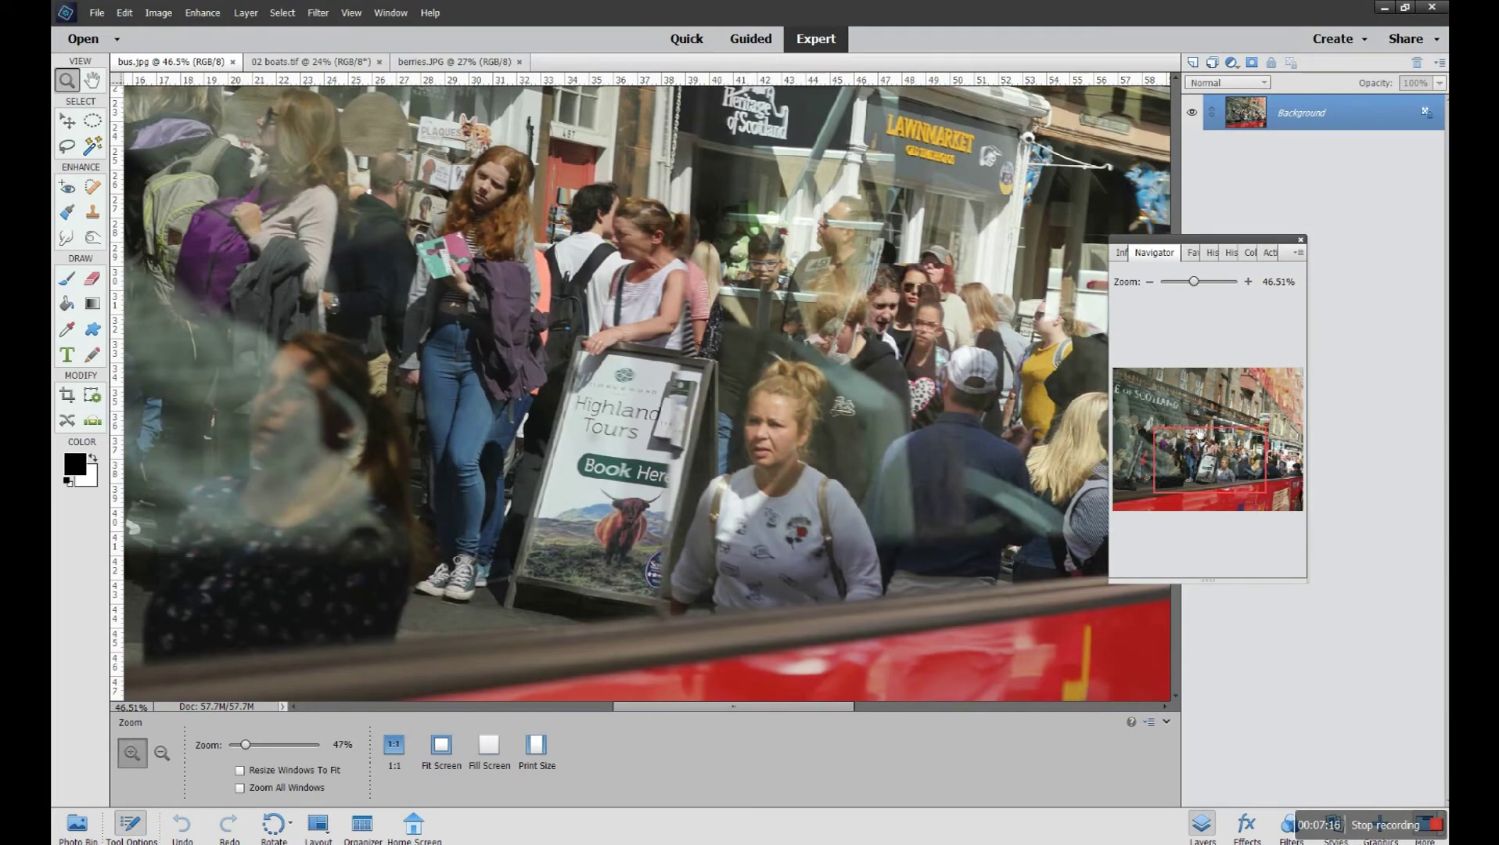
left_click(1292, 390)
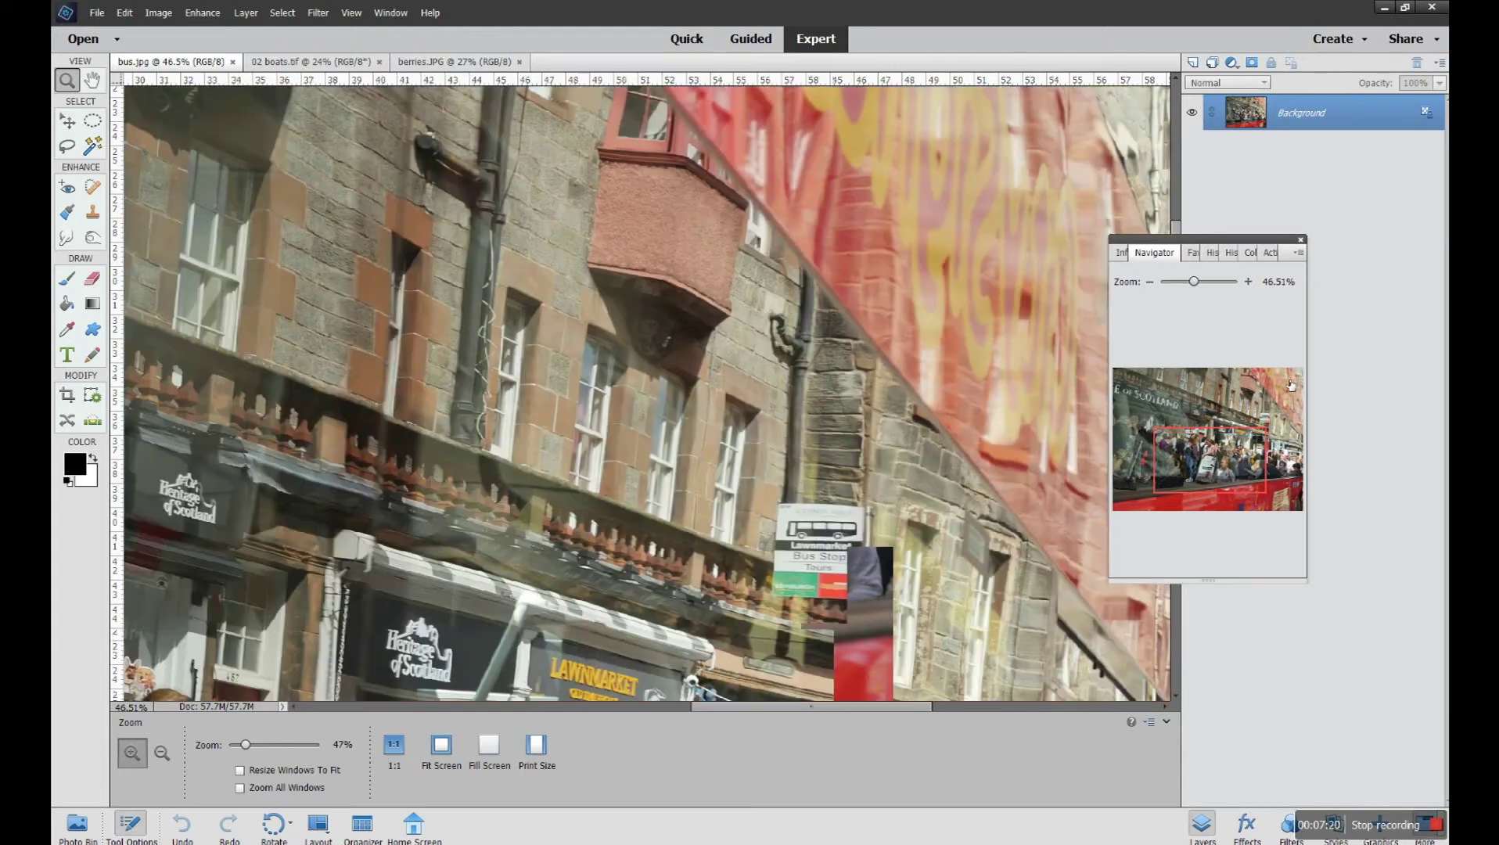
left_click(1148, 398)
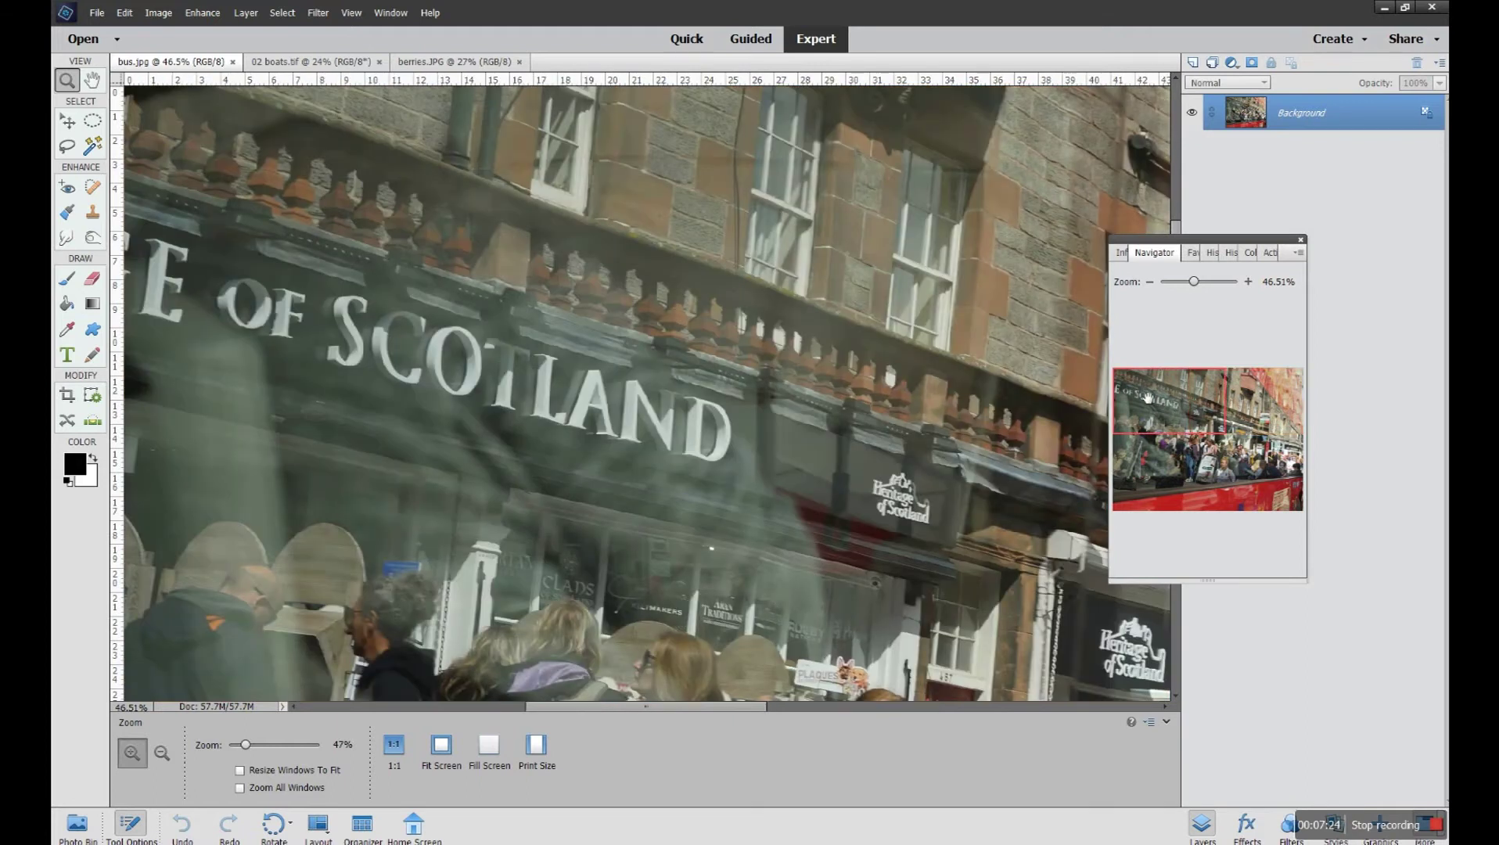
left_click(1140, 487)
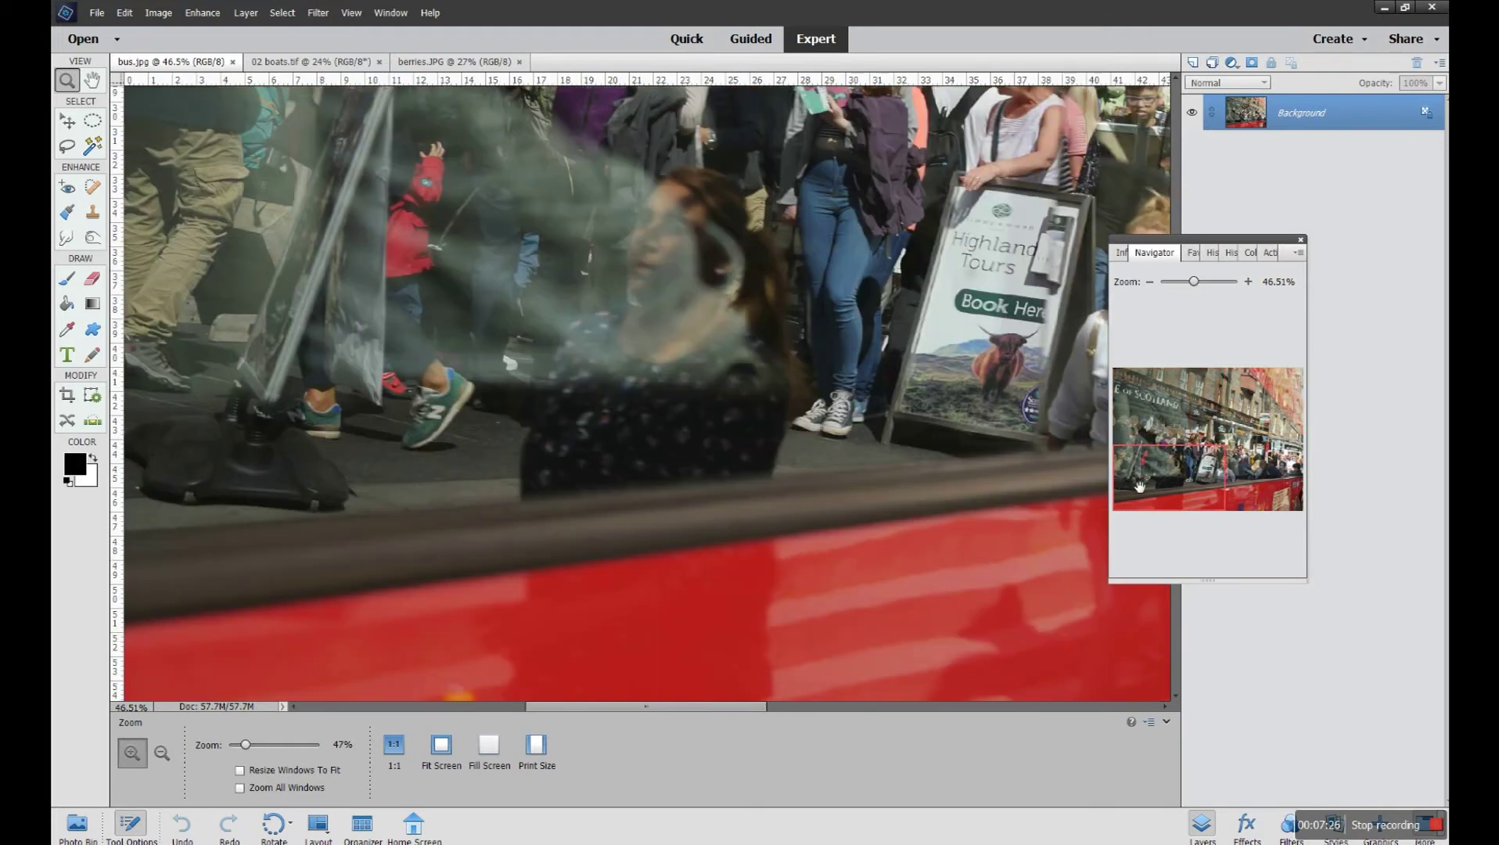
left_click(1287, 473)
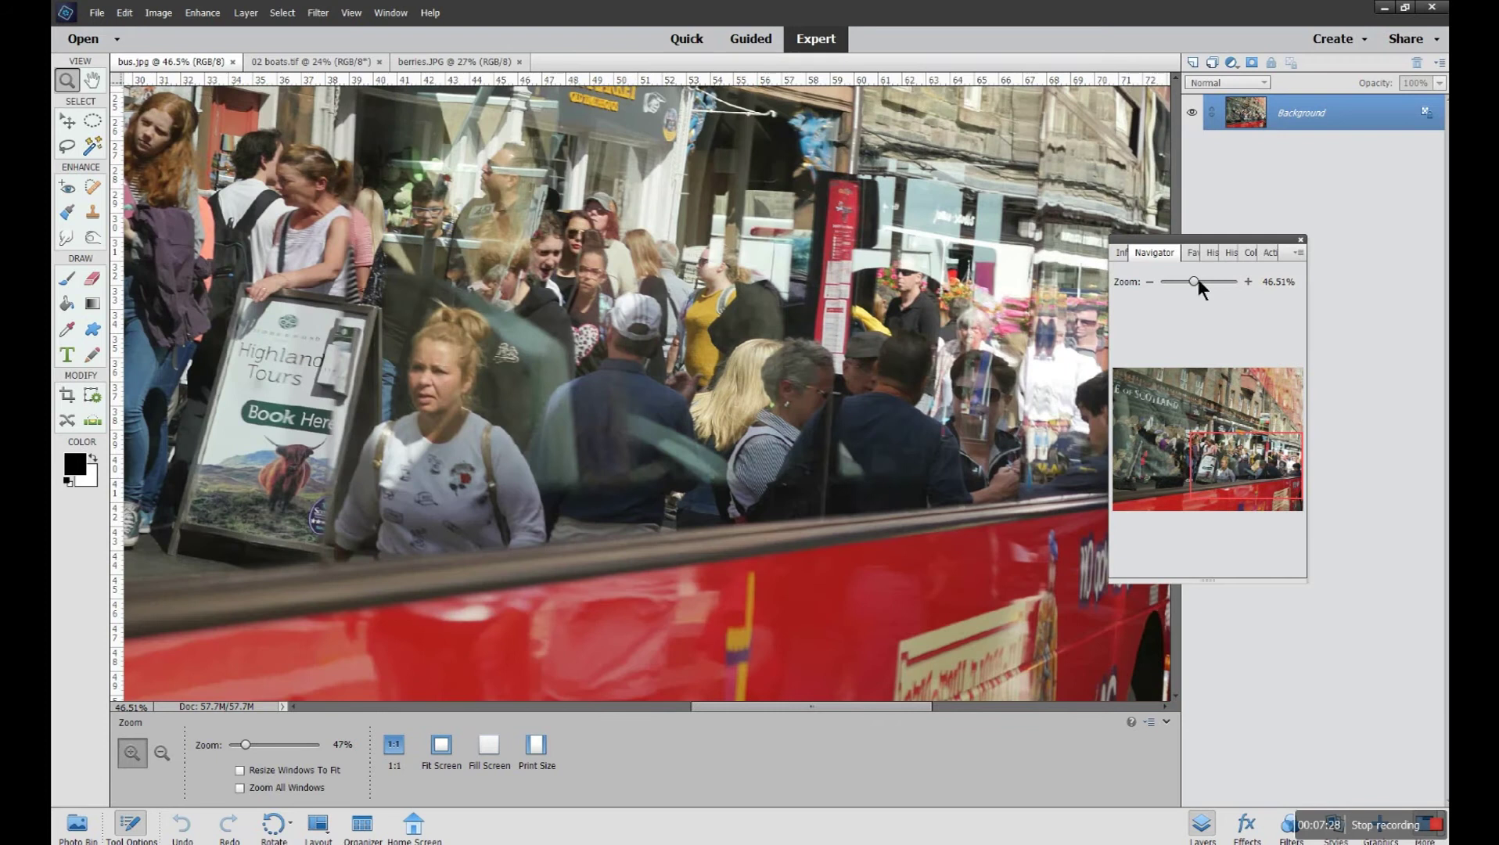
Vary the Navigator zoom between 20.78% and 38.59%, ending at 24.74%, and reposition the view box over bus.jpg.
left_click_drag(1195, 278, 1174, 279)
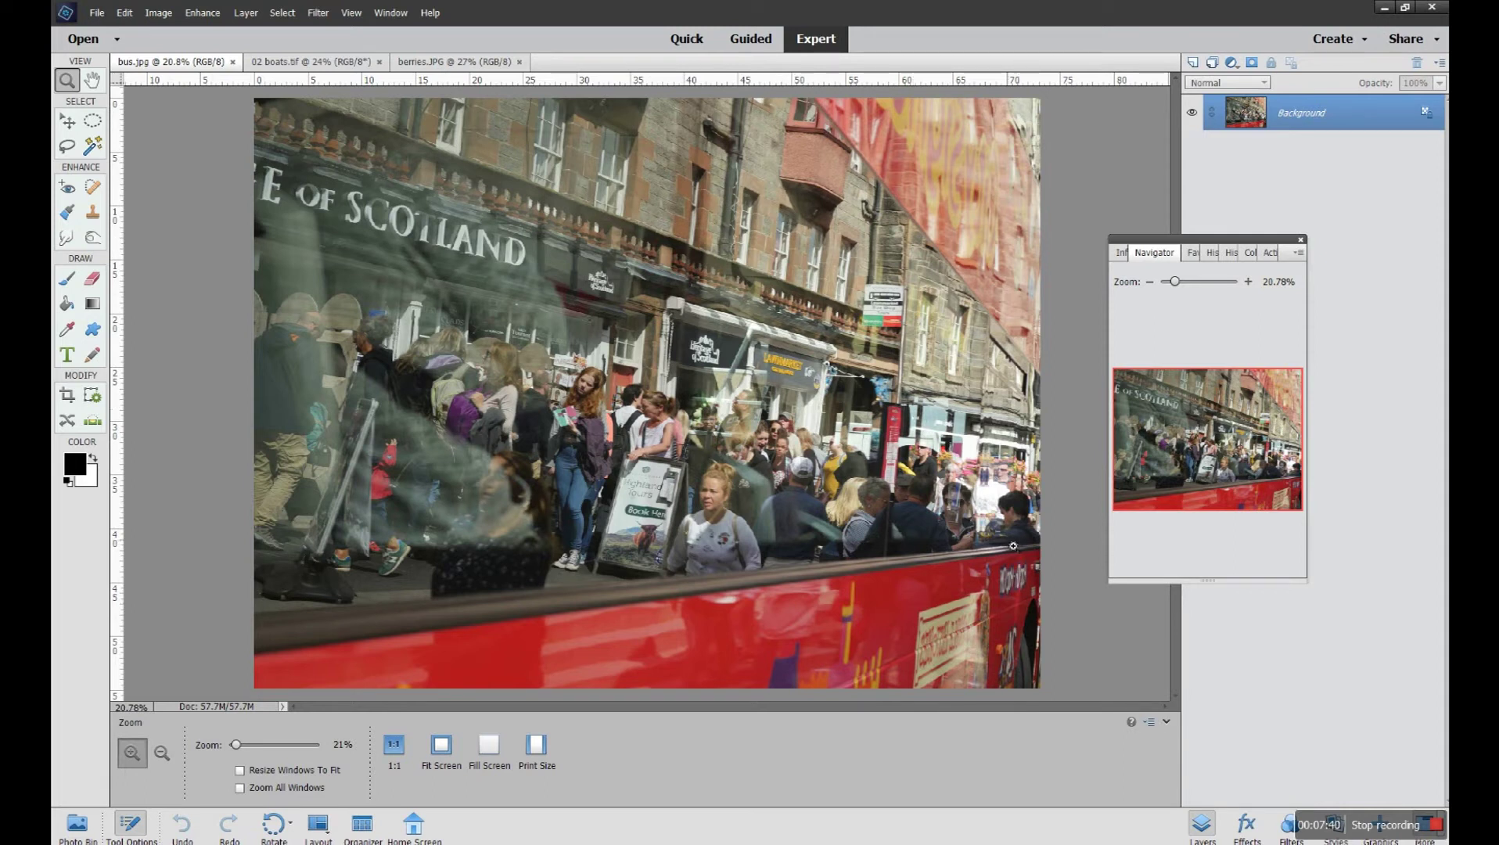
left_click_drag(1177, 283, 1187, 283)
left_click_drag(1230, 458, 1171, 399)
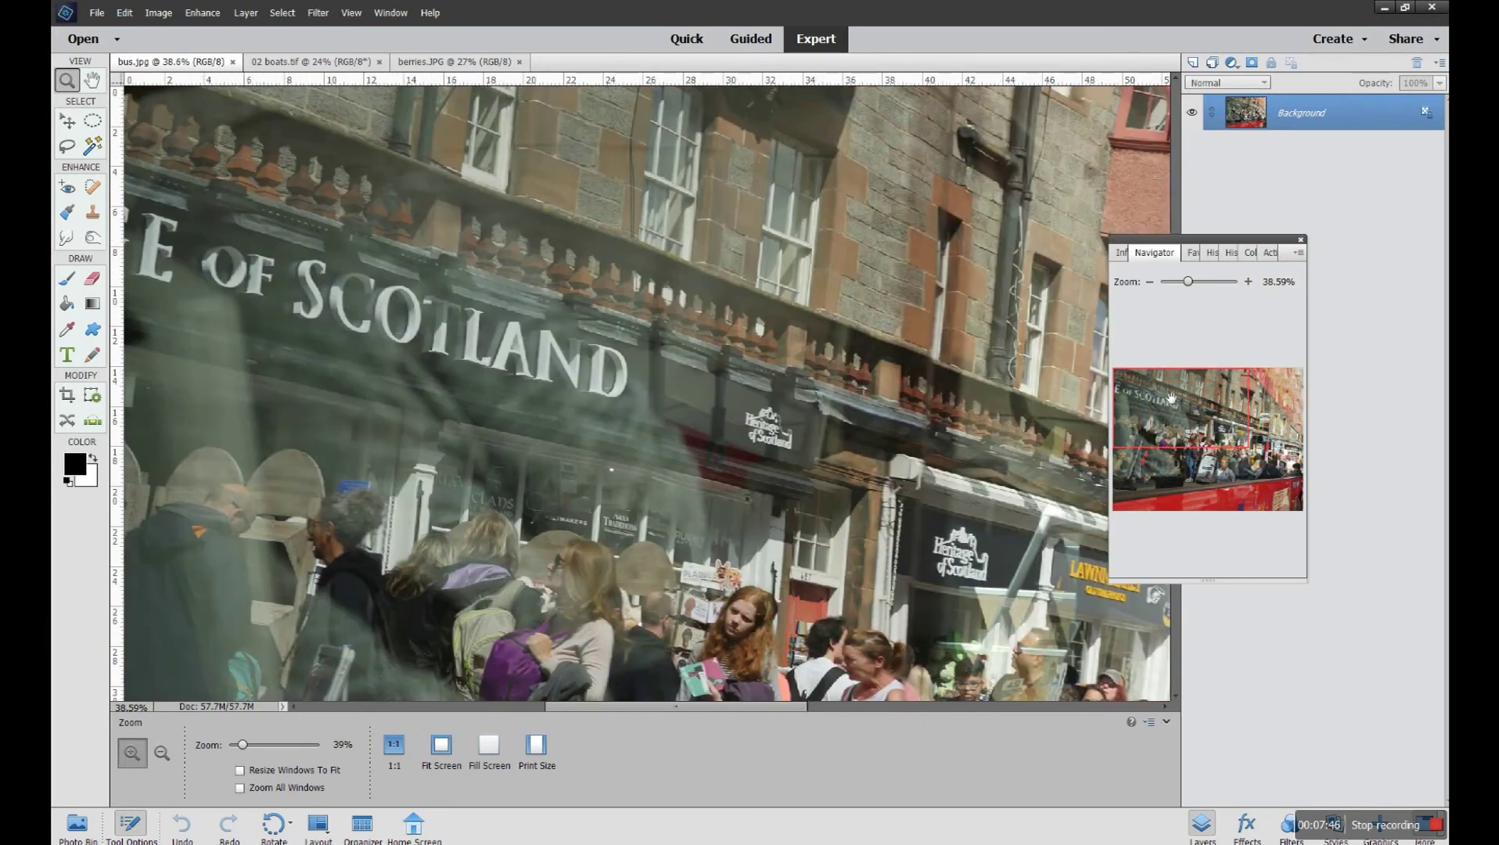
left_click_drag(1187, 285, 1177, 287)
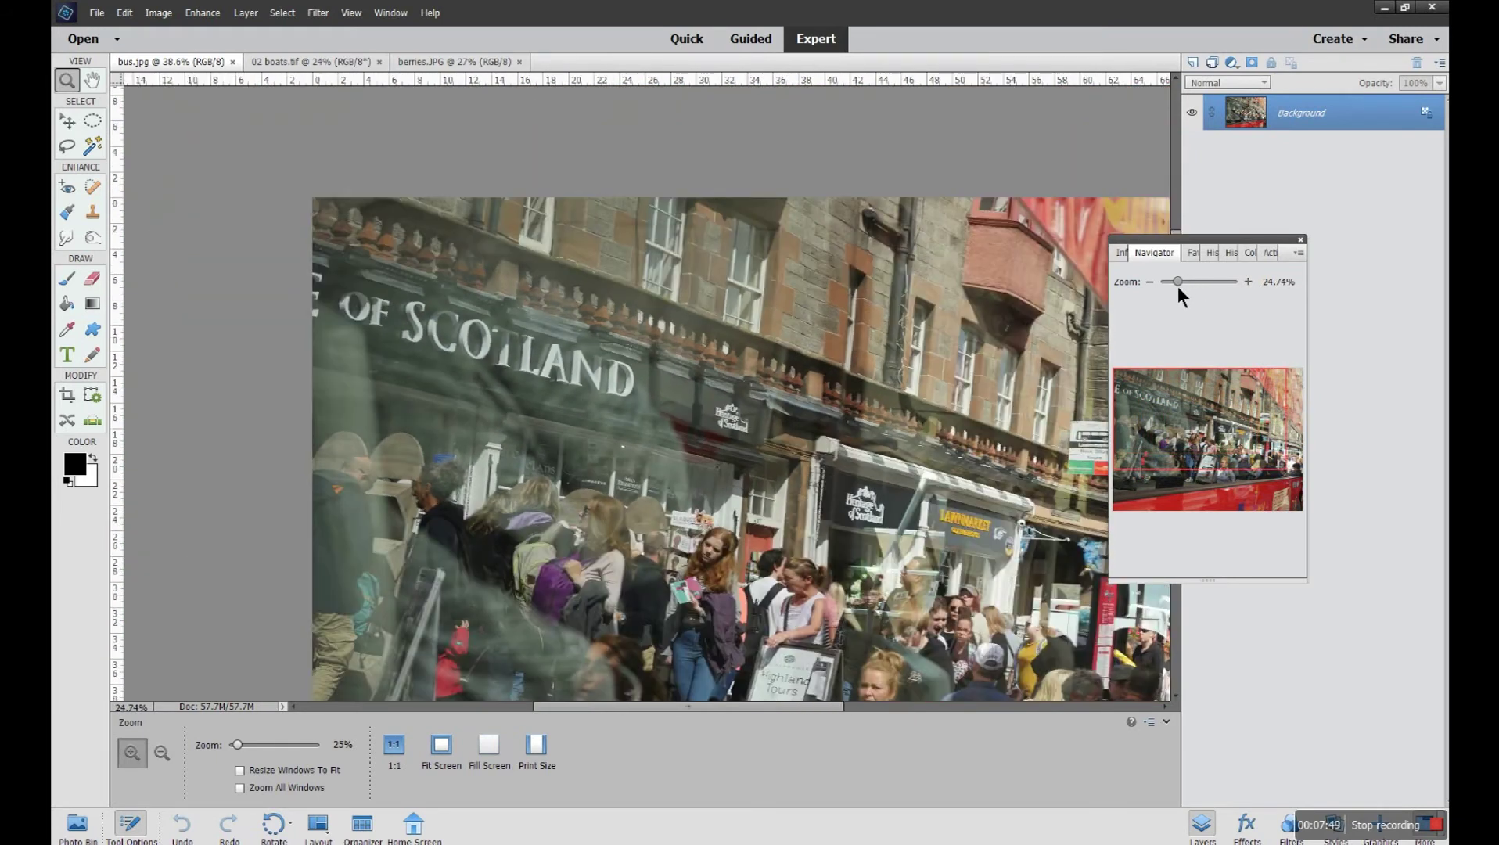
left_click_drag(1228, 454, 1243, 477)
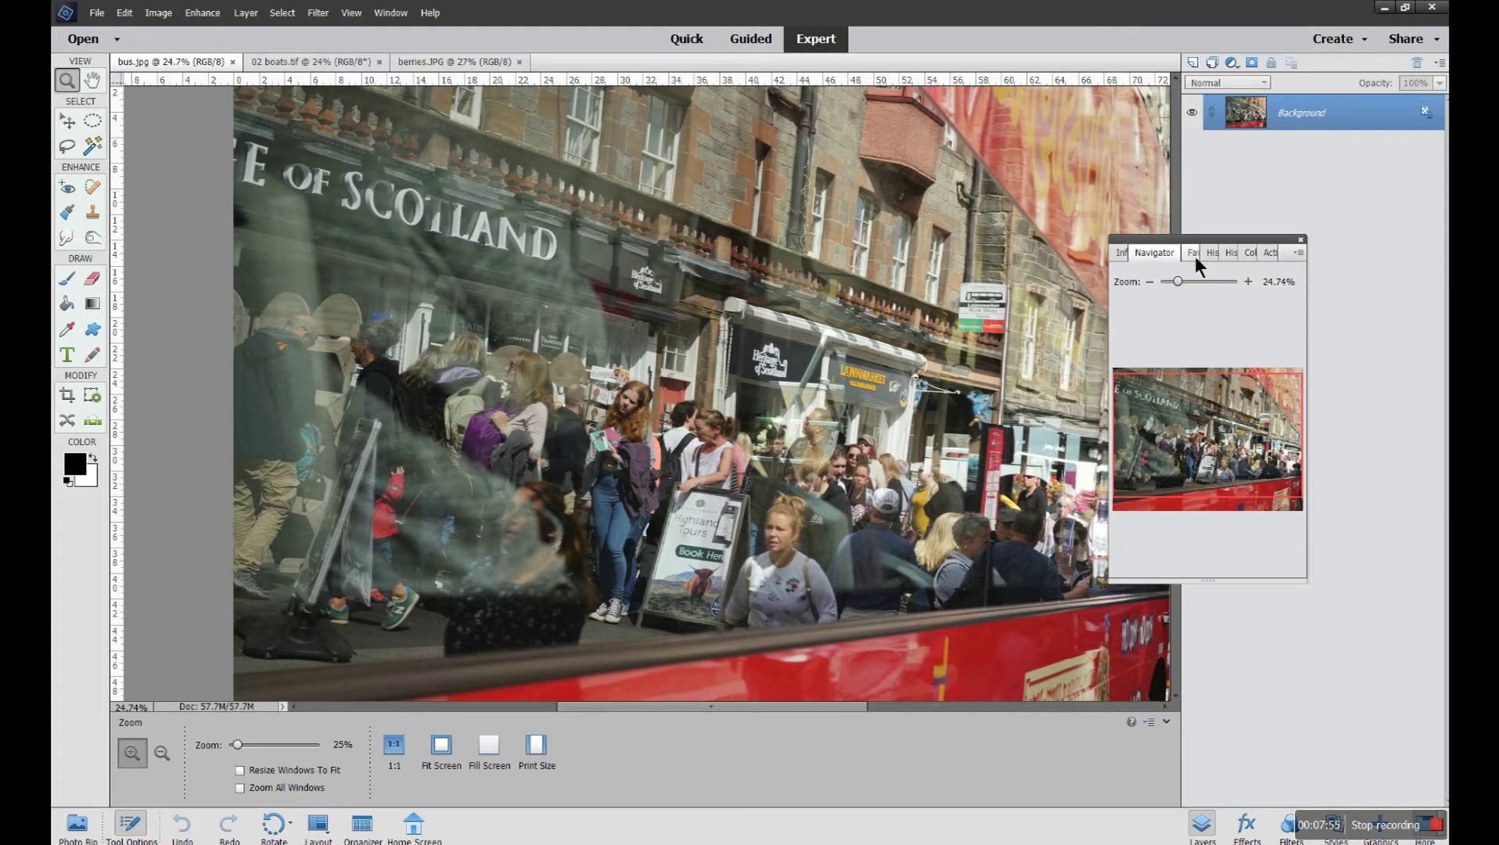
Move the Navigator clear of the photo and pan bus.jpg by scrolling and with the Navigator's view box.
left_click_drag(1211, 241, 1299, 327)
scroll(1176, 327, "up", 3)
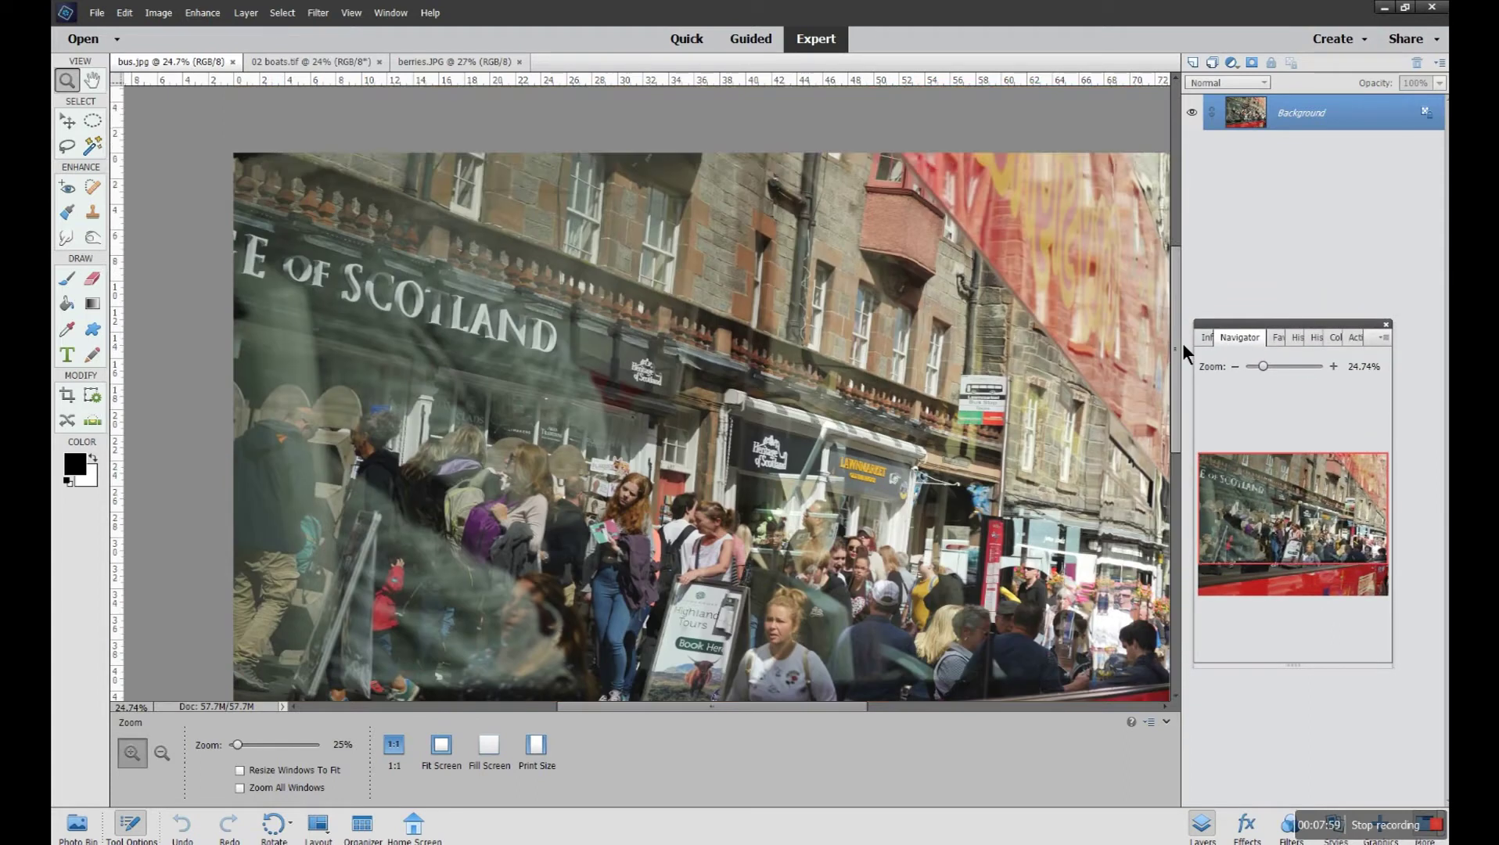
scroll(1184, 313, "down", 1)
scroll(828, 709, "left", 2)
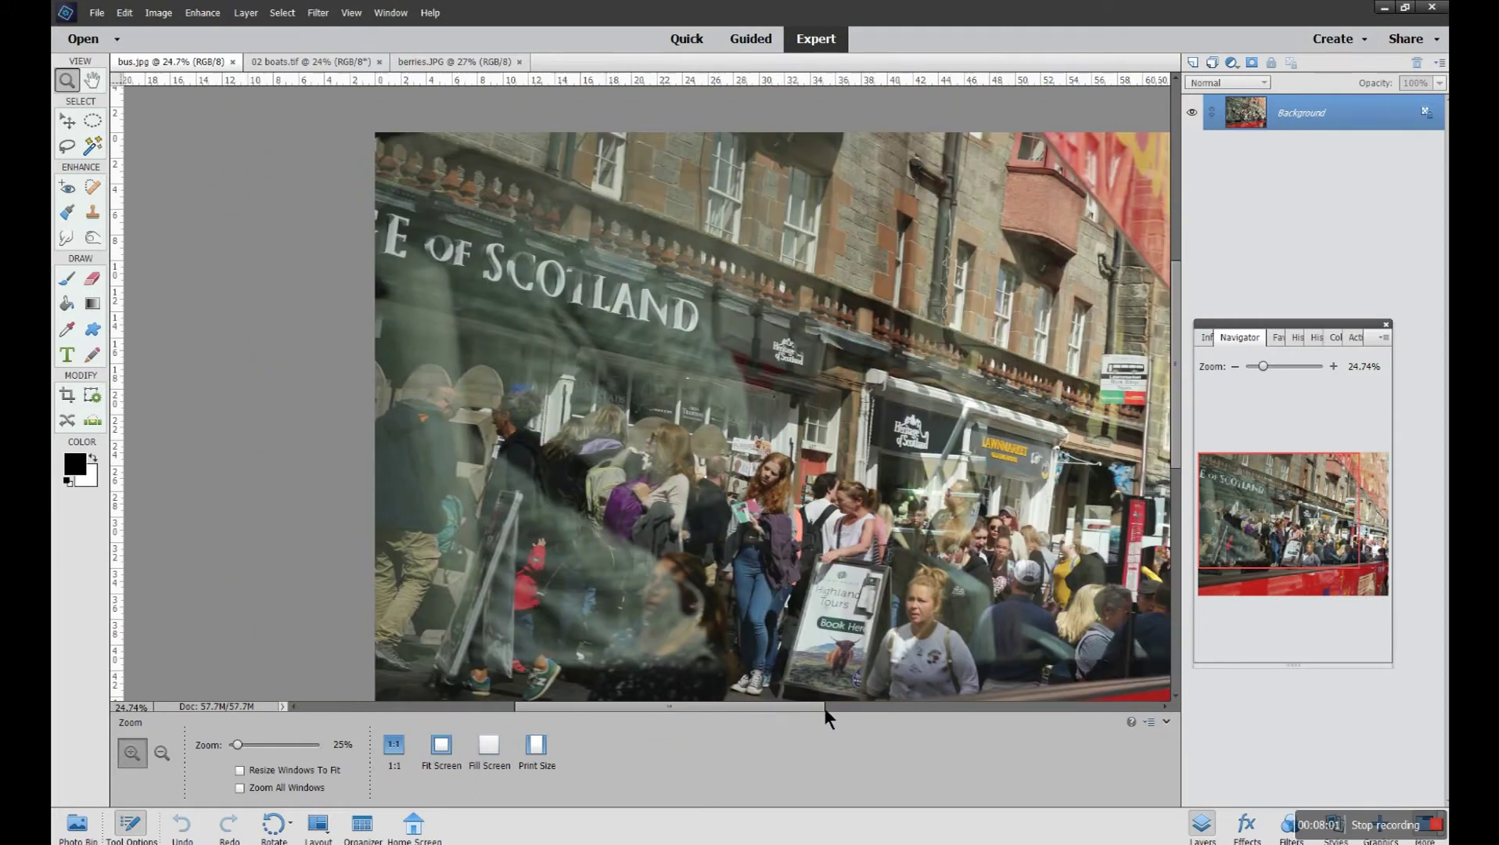
left_click_drag(1231, 556, 1308, 569)
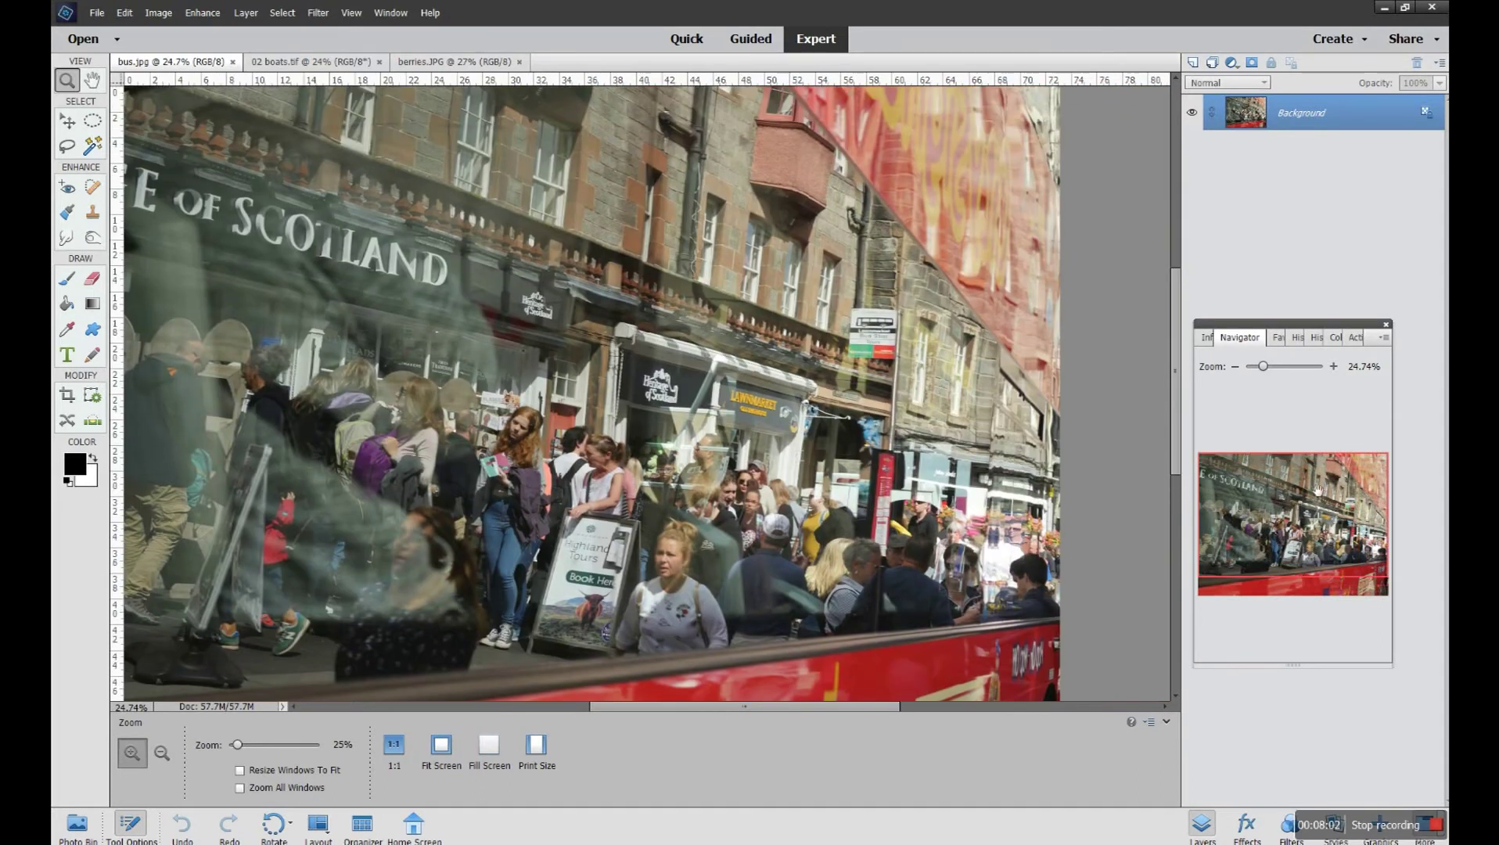
Place the Navigator back beside the photo, then magnify bus.jpg to 50% and reduce it stepwise to 16.67%.
left_click_drag(1315, 336, 1211, 302)
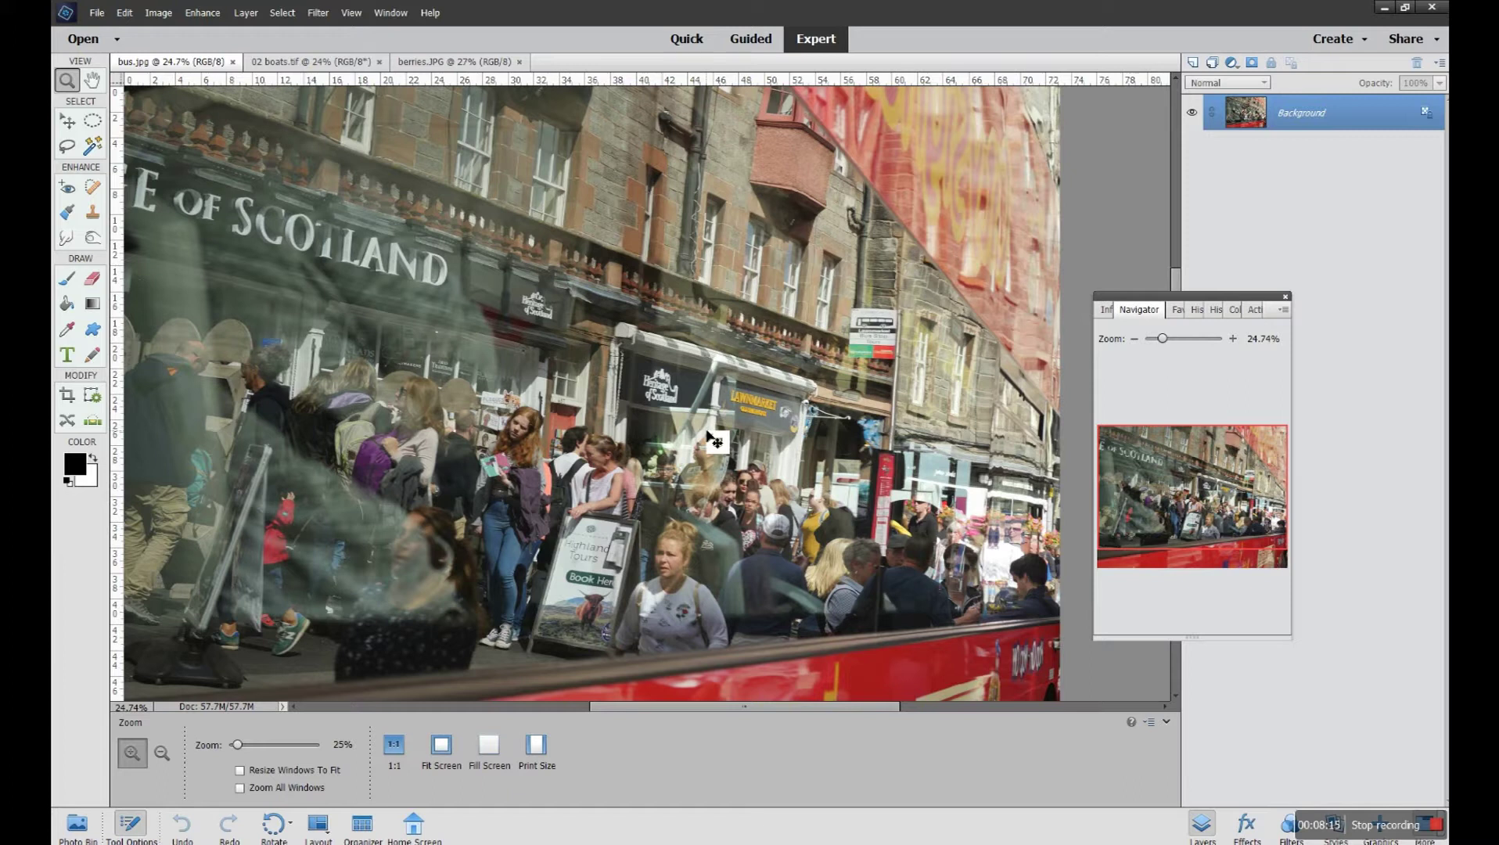
key("ctrl+equal")
key("ctrl+equal")
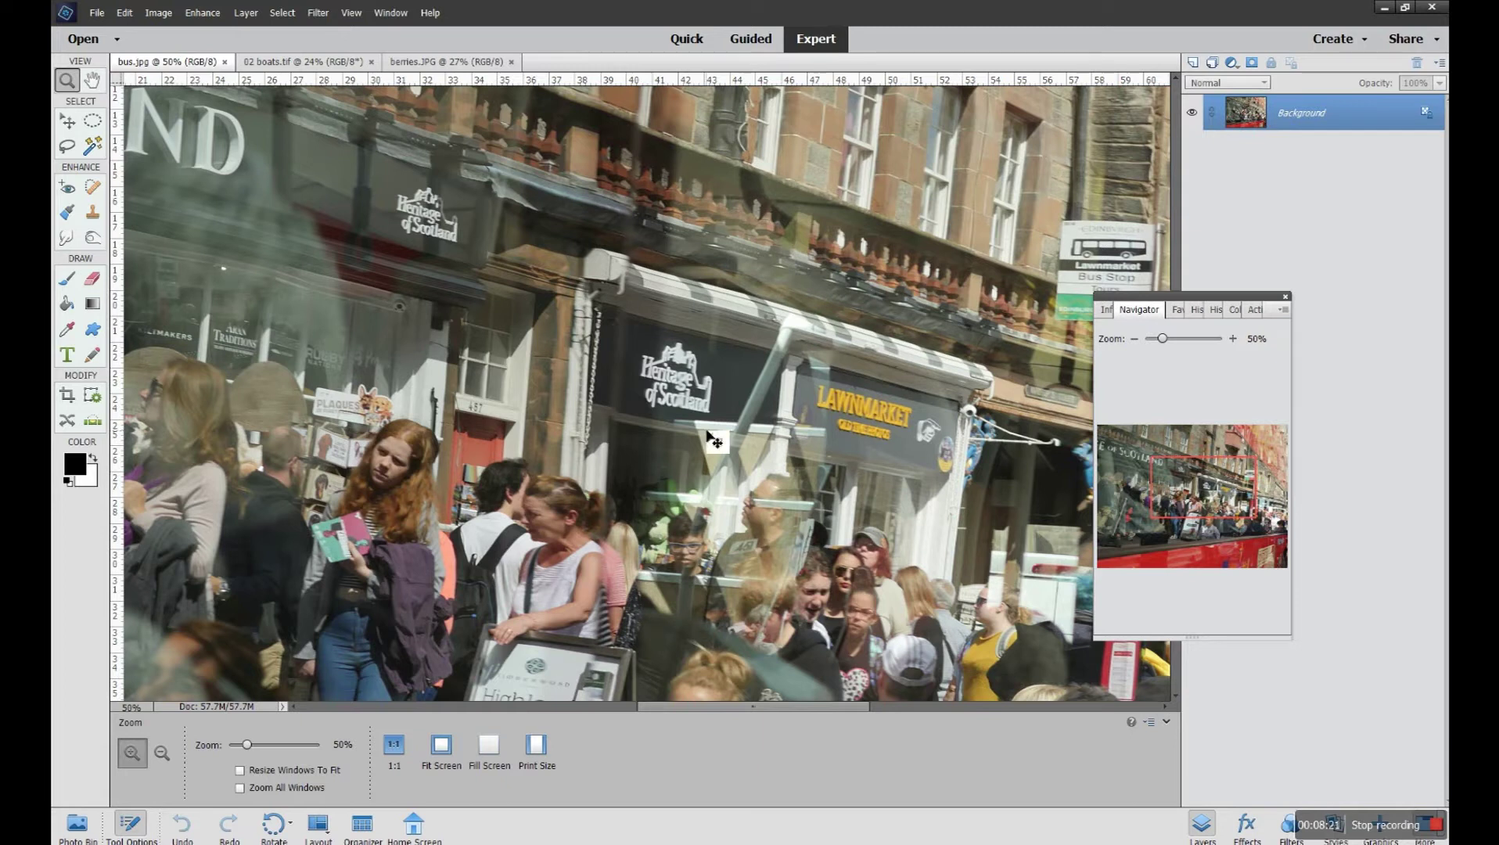
key("ctrl+minus")
key("ctrl+minus")
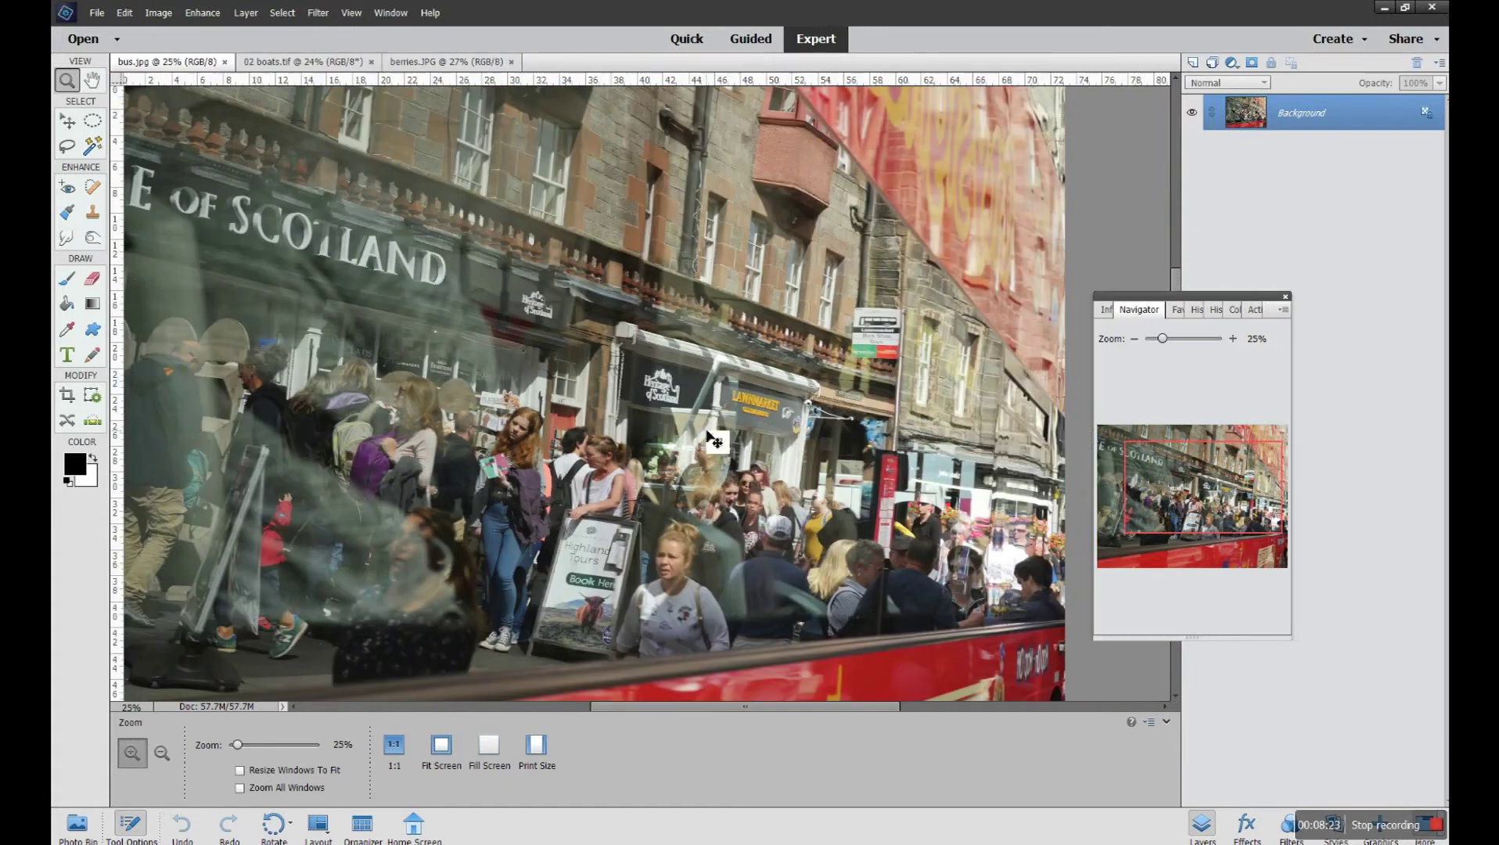
key("ctrl+minus")
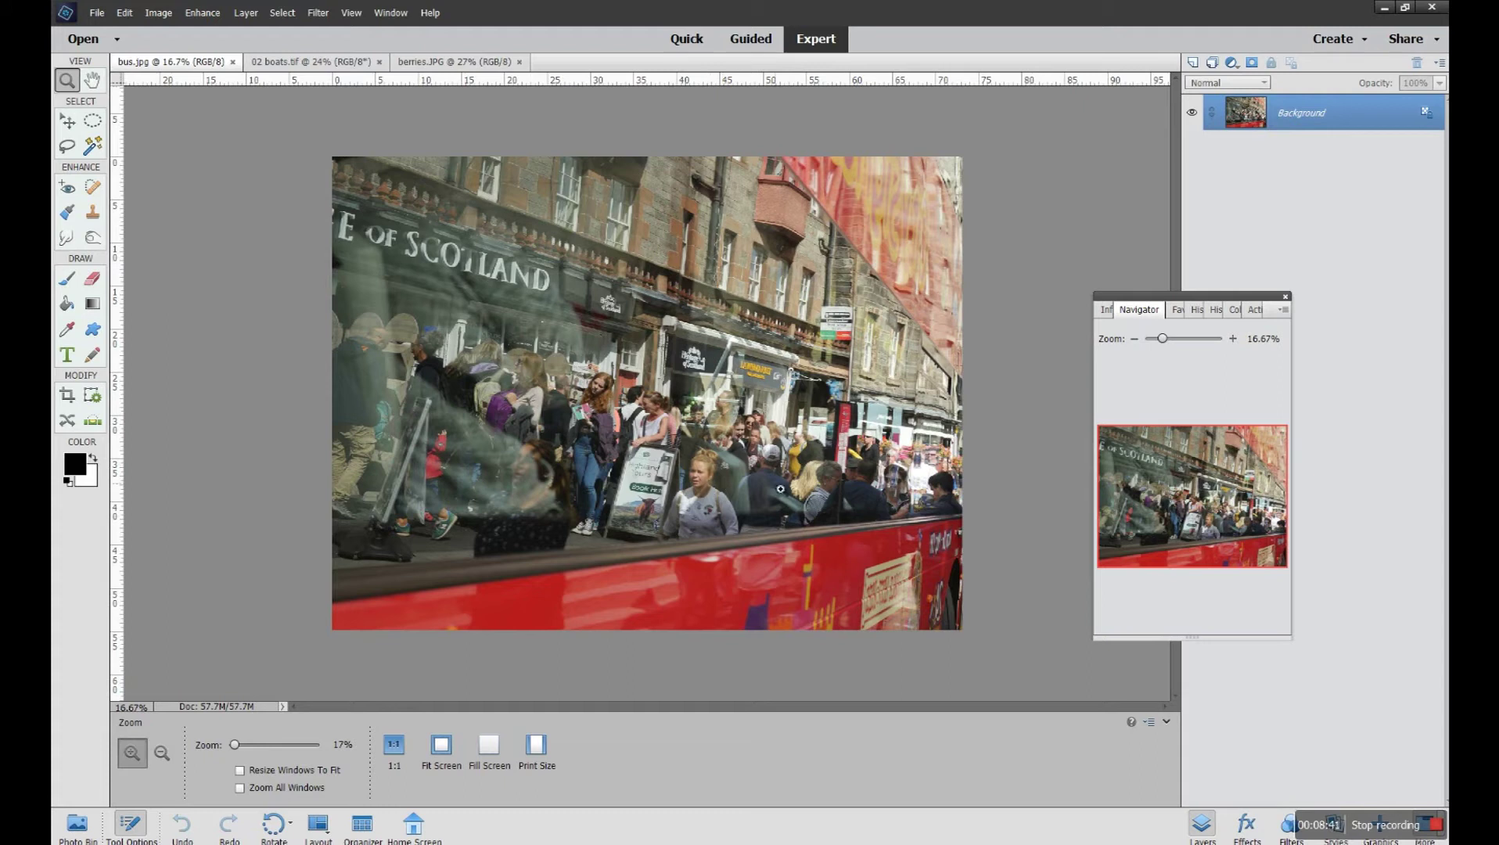
Magnify bus.jpg to 39.58% and reduce it to 18.81% with the Navigator, and activate the Hand tool.
left_click_drag(1170, 341, 1175, 343)
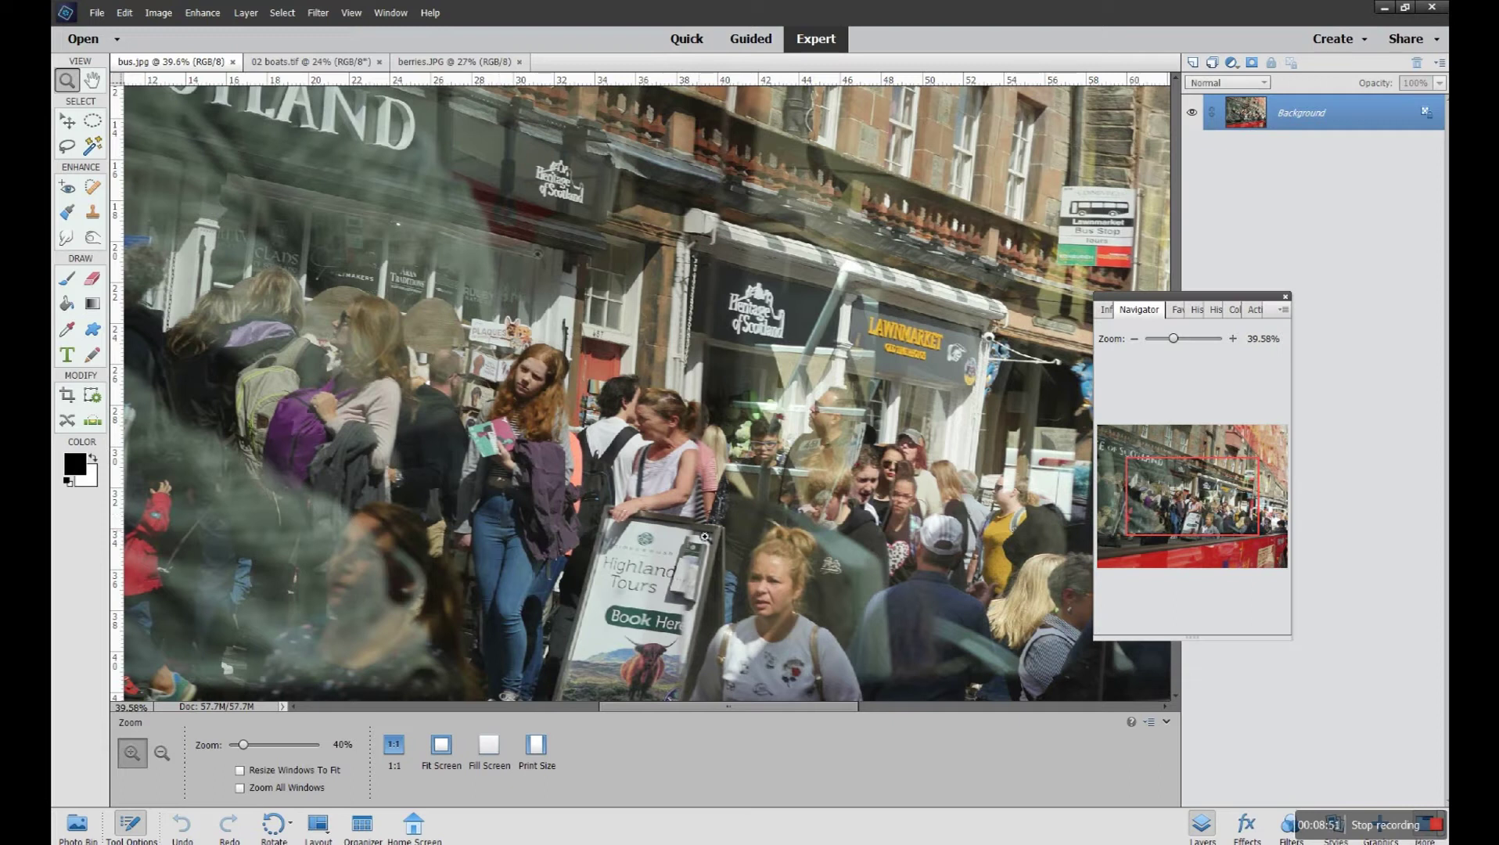
left_click_drag(1173, 338, 1157, 340)
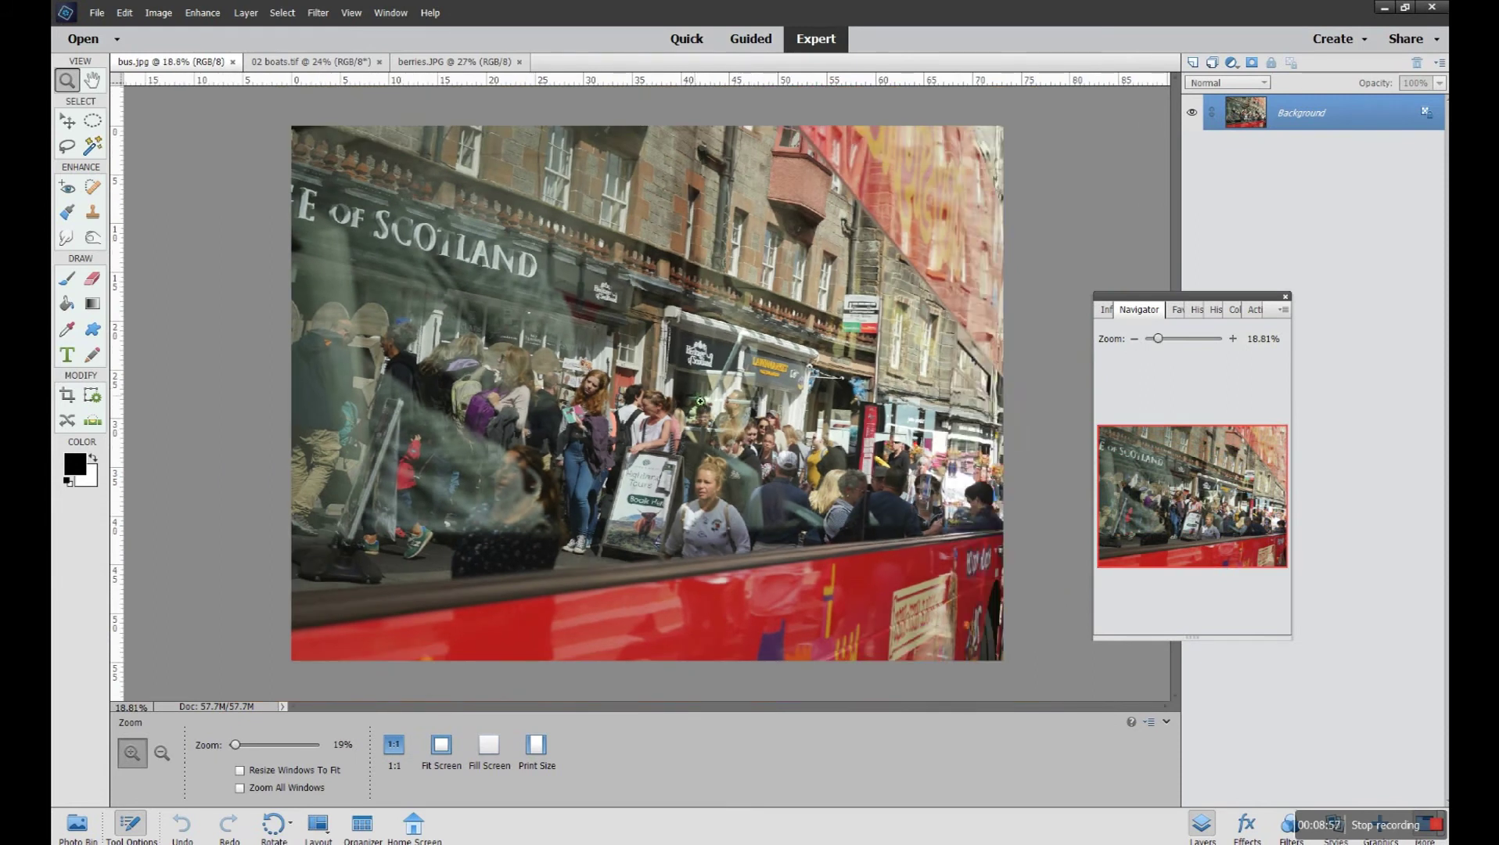
left_click(93, 80)
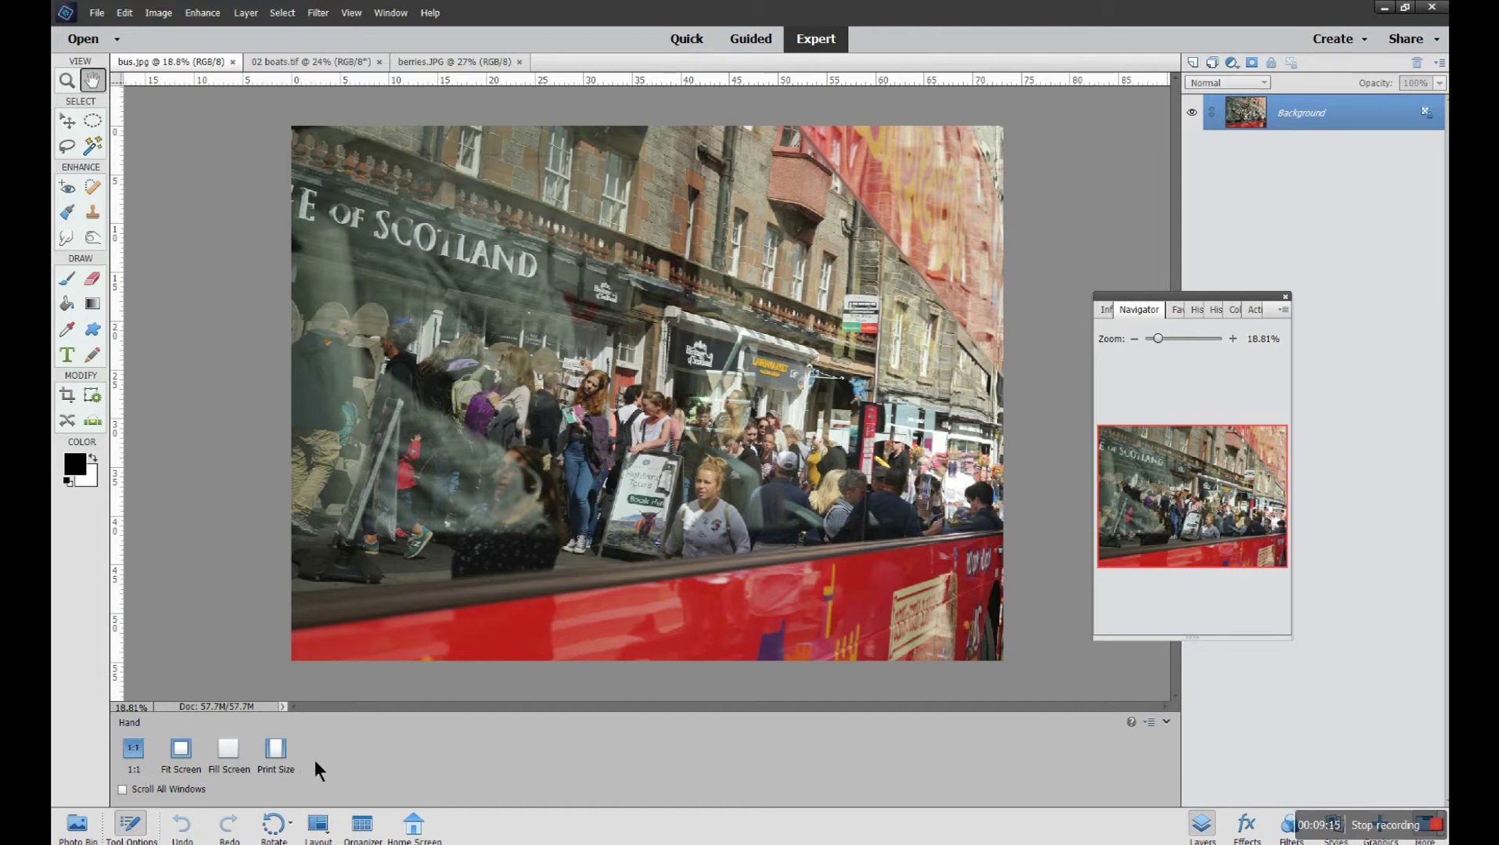
View bus.jpg at 1:1, Fit Screen, Fill Screen and Print Size in turn, and return it to 1:1.
left_click(146, 747)
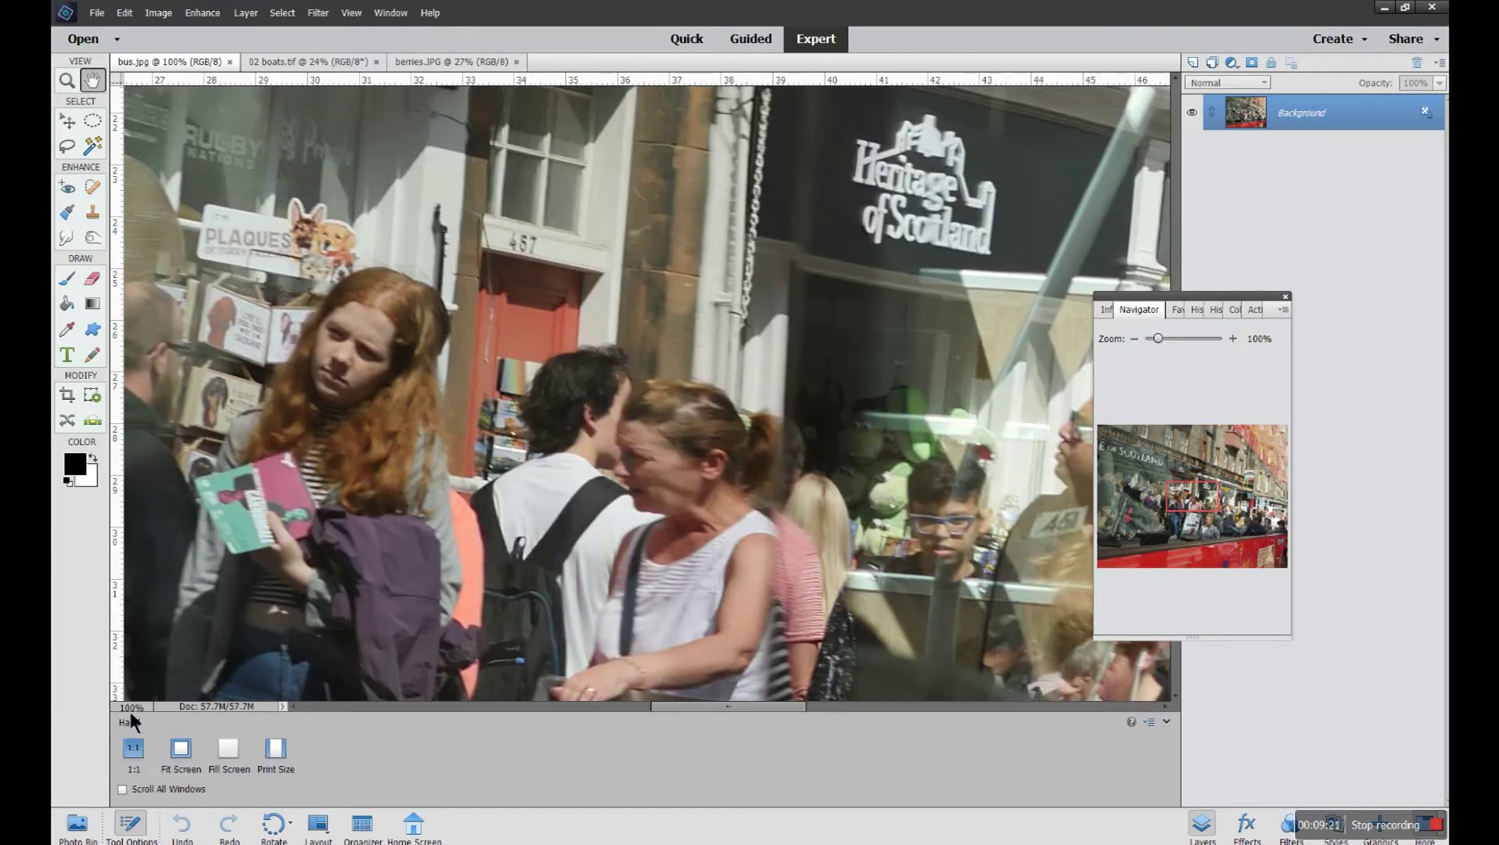
left_click(178, 753)
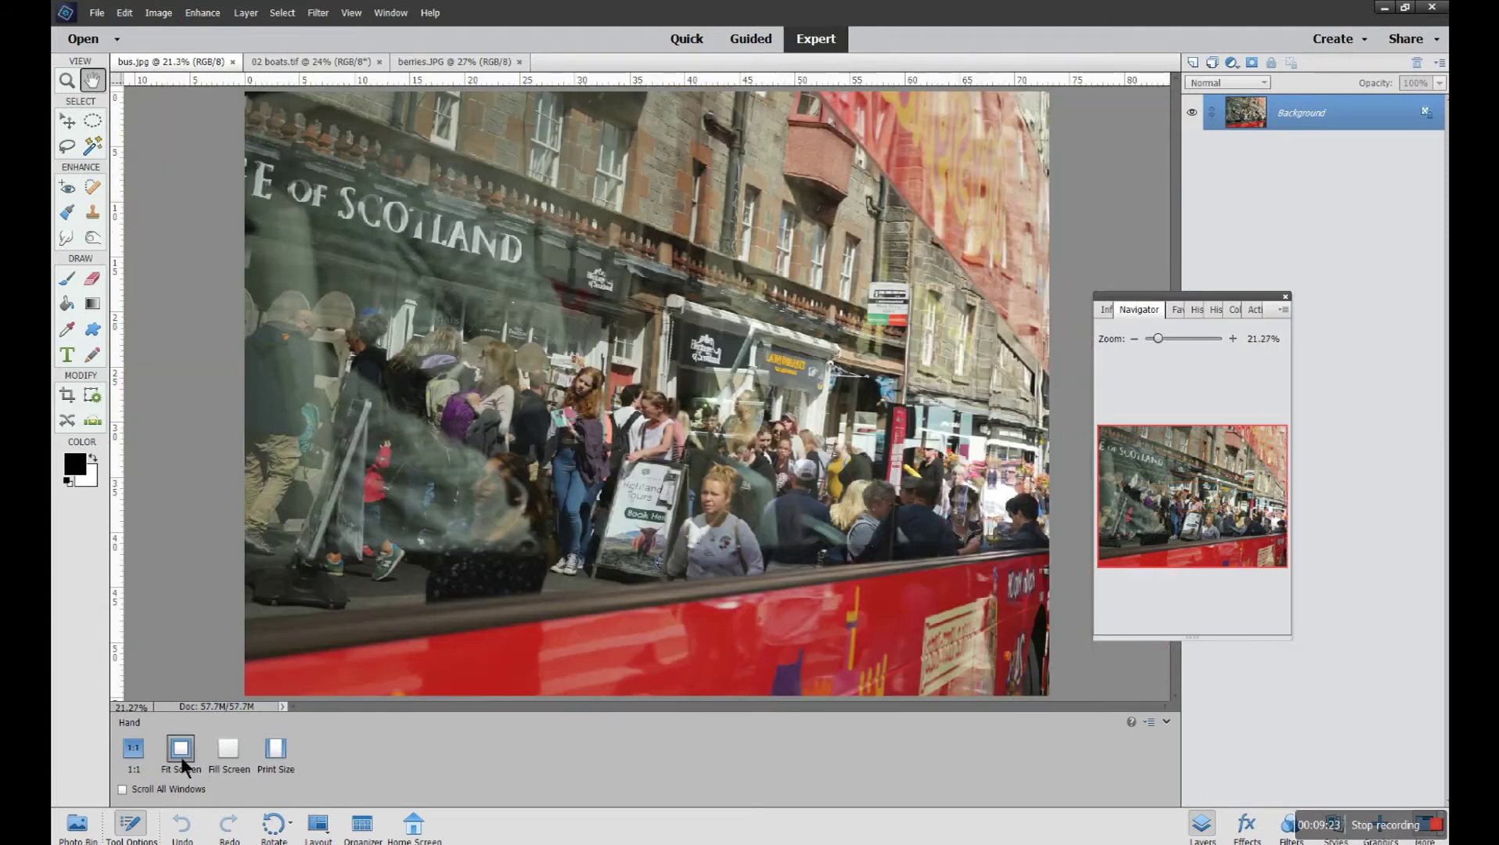
left_click(233, 759)
left_click(275, 759)
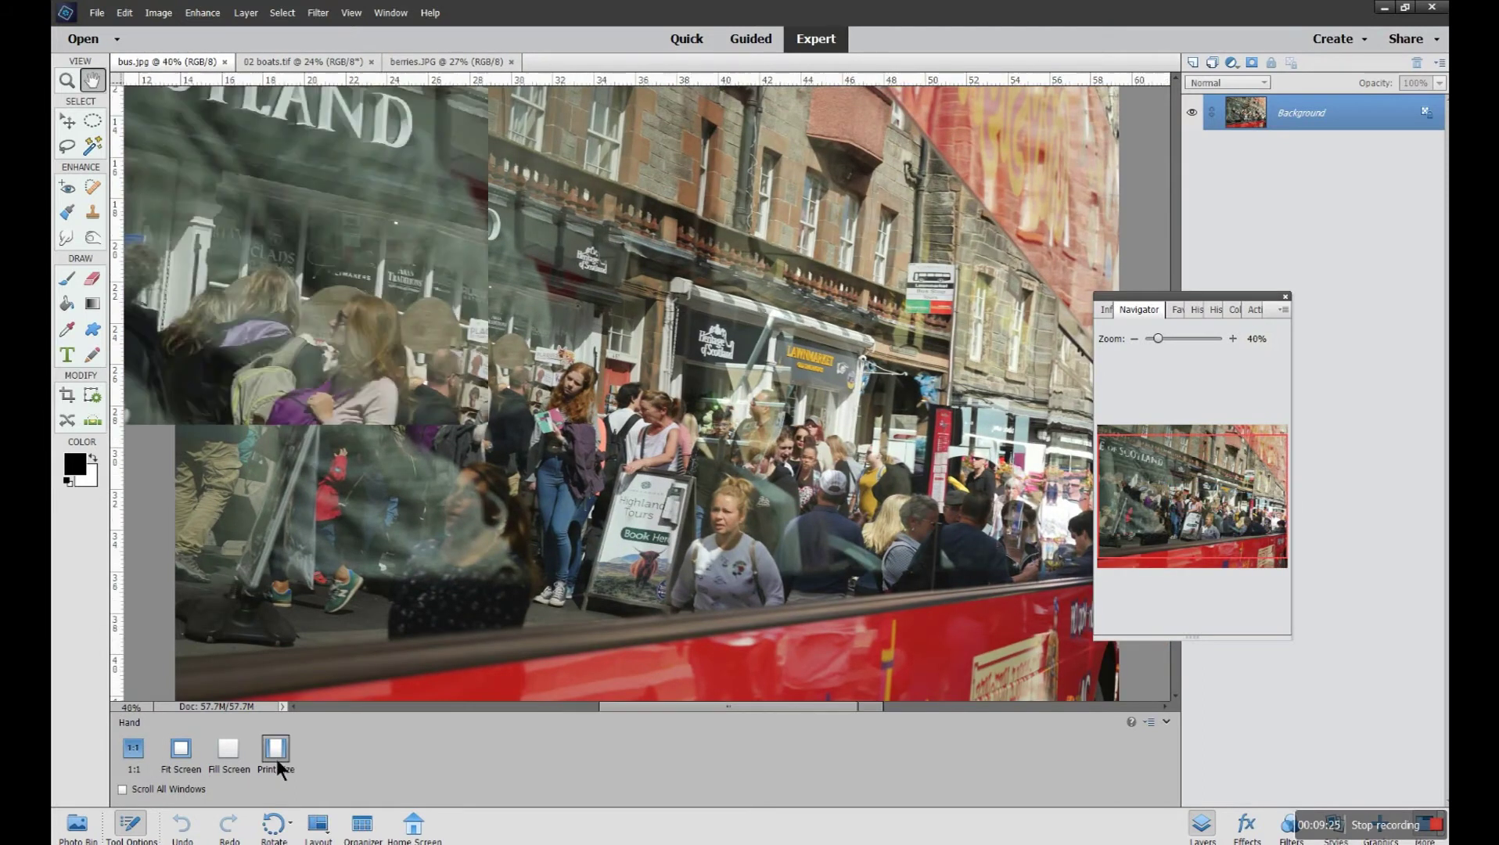
left_click(133, 752)
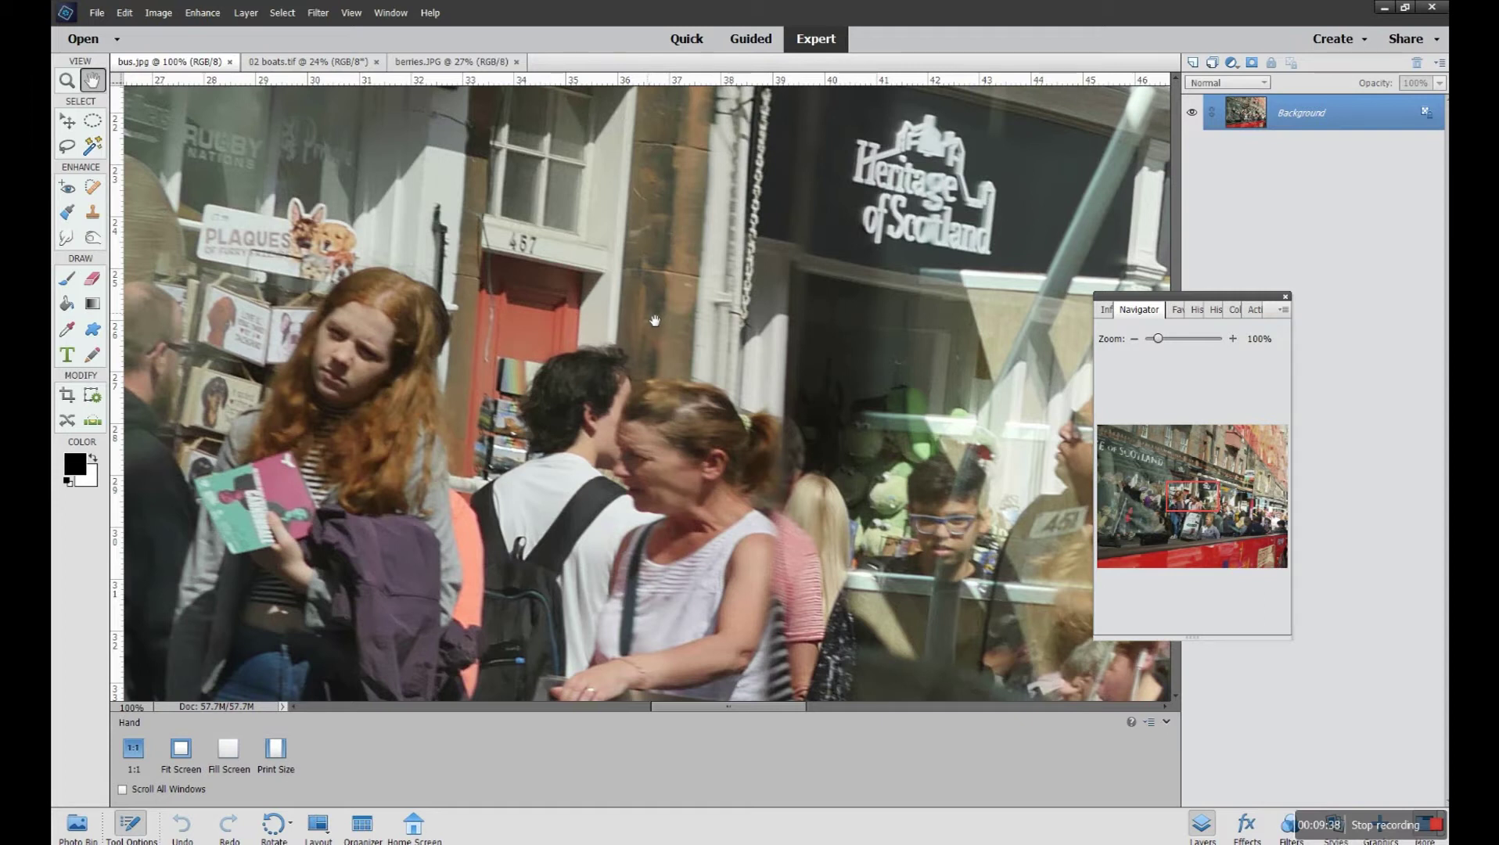
Pan bus.jpg at 100% with the Hand tool to the large Scotland shop sign and across to the Lawnmarket shopfront.
left_click_drag(657, 320, 746, 479)
left_click_drag(337, 289, 502, 362)
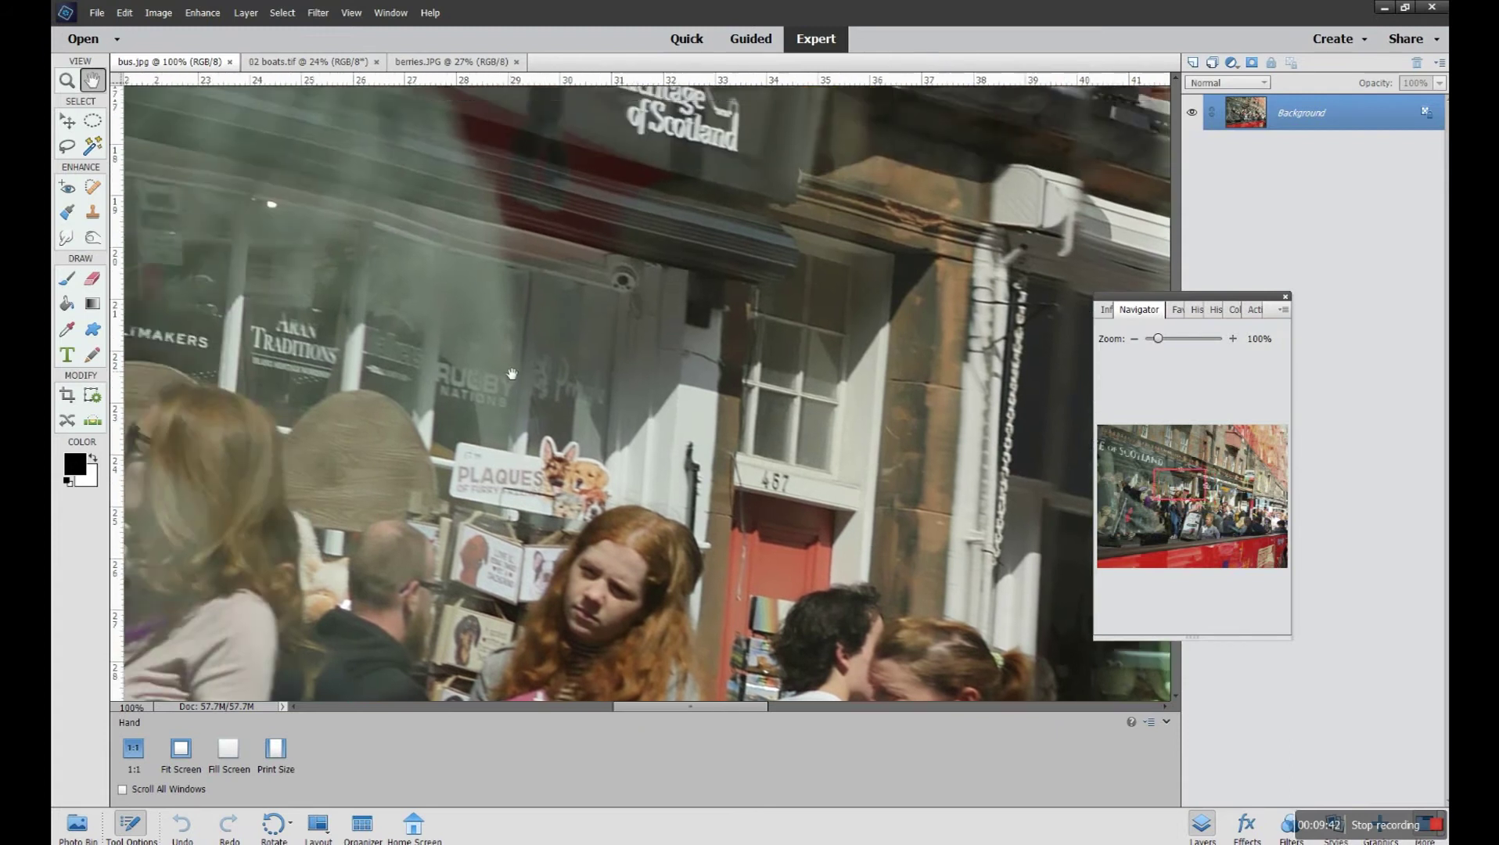
left_click_drag(249, 271, 562, 344)
left_click_drag(313, 215, 434, 377)
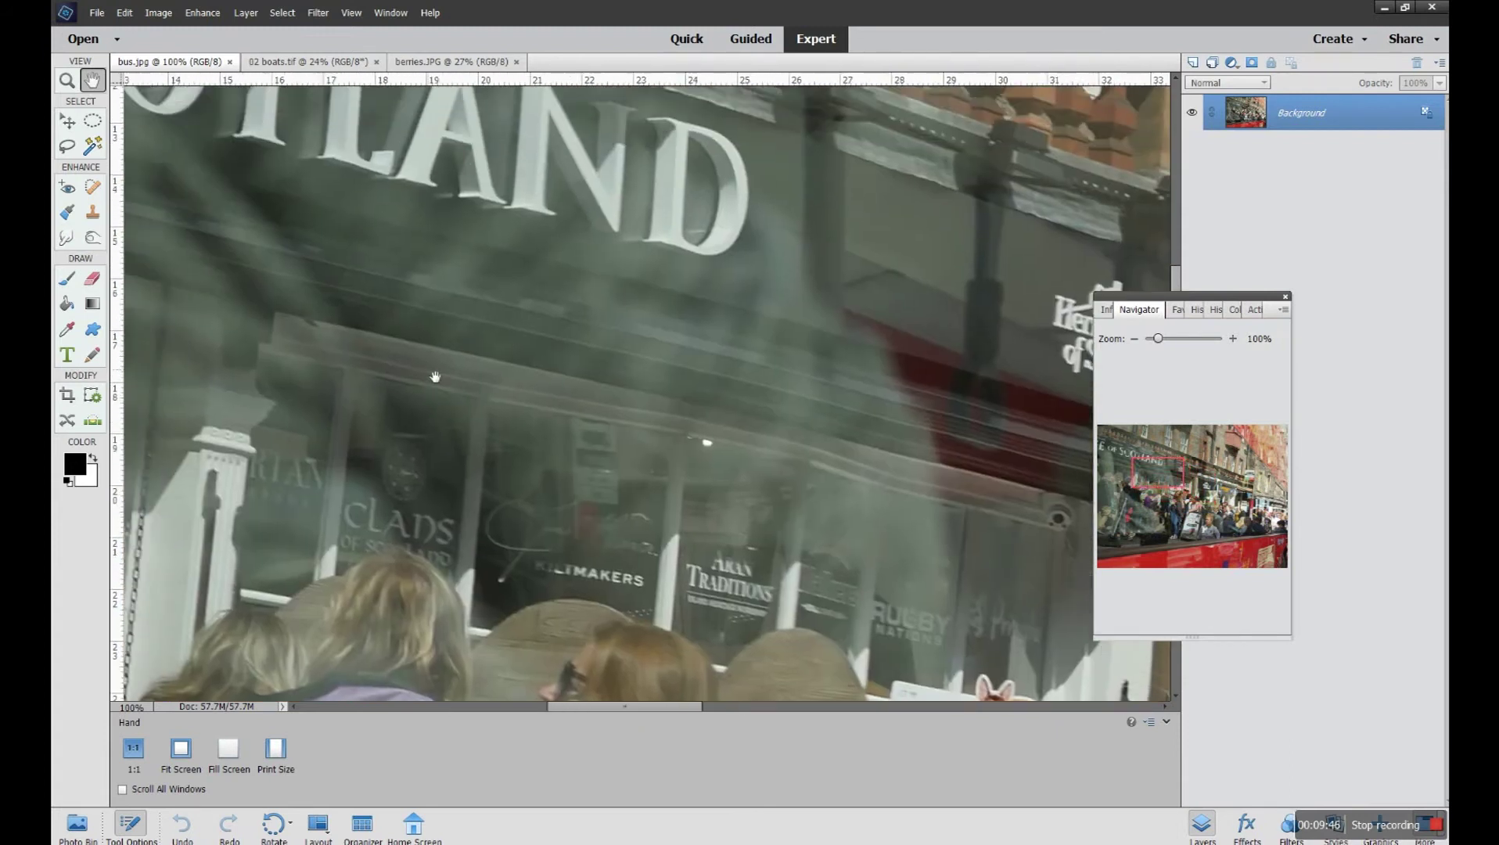
left_click_drag(852, 318, 493, 325)
left_click_drag(793, 333, 607, 338)
left_click_drag(947, 313, 609, 204)
left_click_drag(946, 381, 832, 327)
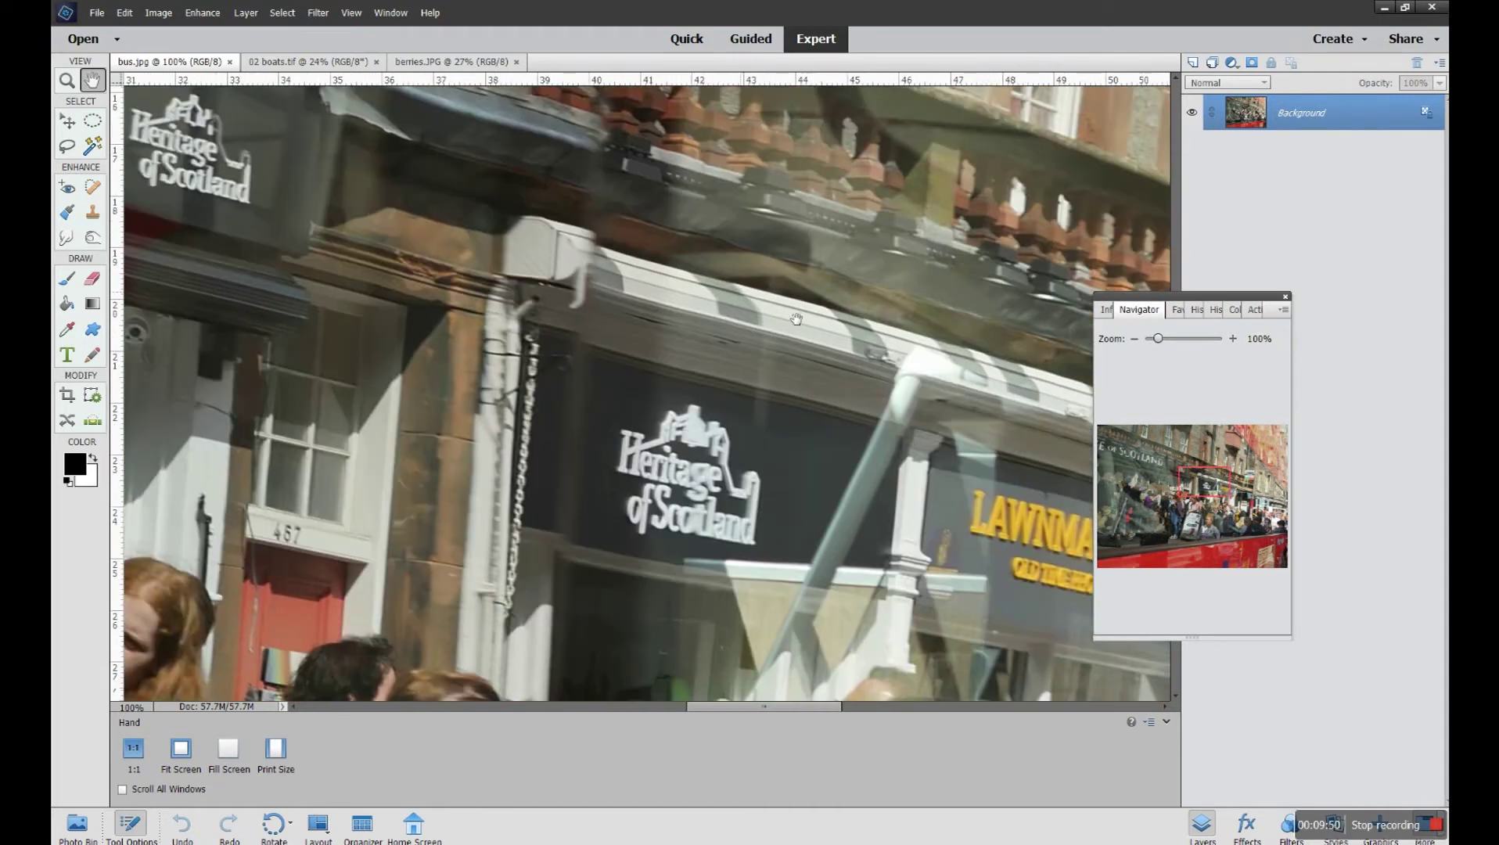
Pan bus.jpg at 100% down to the crowd by the red bus stop and around the people there.
left_click_drag(897, 384, 791, 329)
left_click_drag(881, 492, 841, 350)
left_click_drag(695, 422, 654, 337)
left_click_drag(650, 595, 592, 467)
left_click_drag(688, 575, 395, 469)
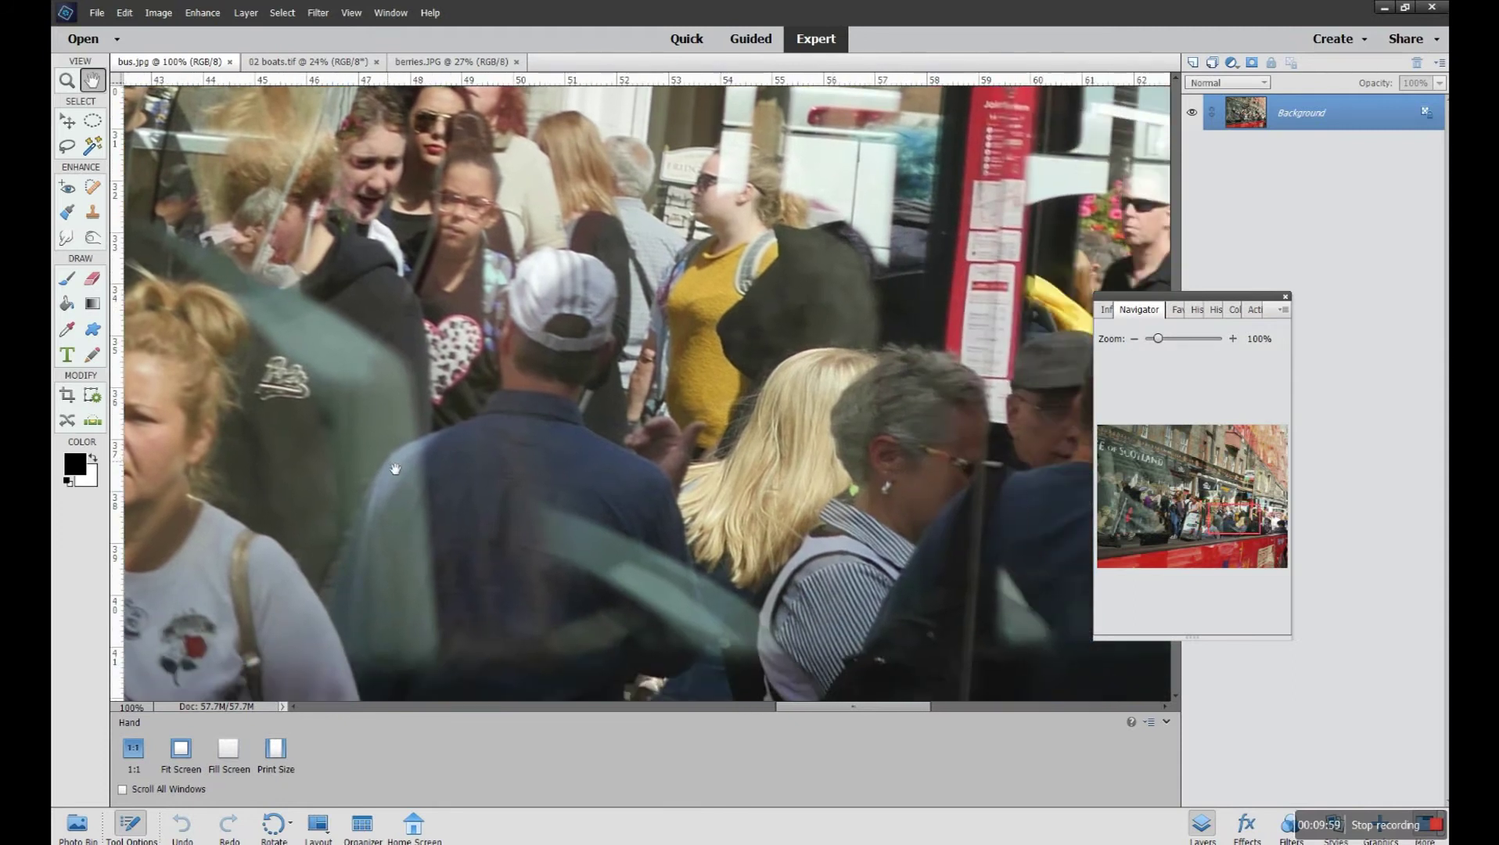
left_click_drag(754, 605, 617, 468)
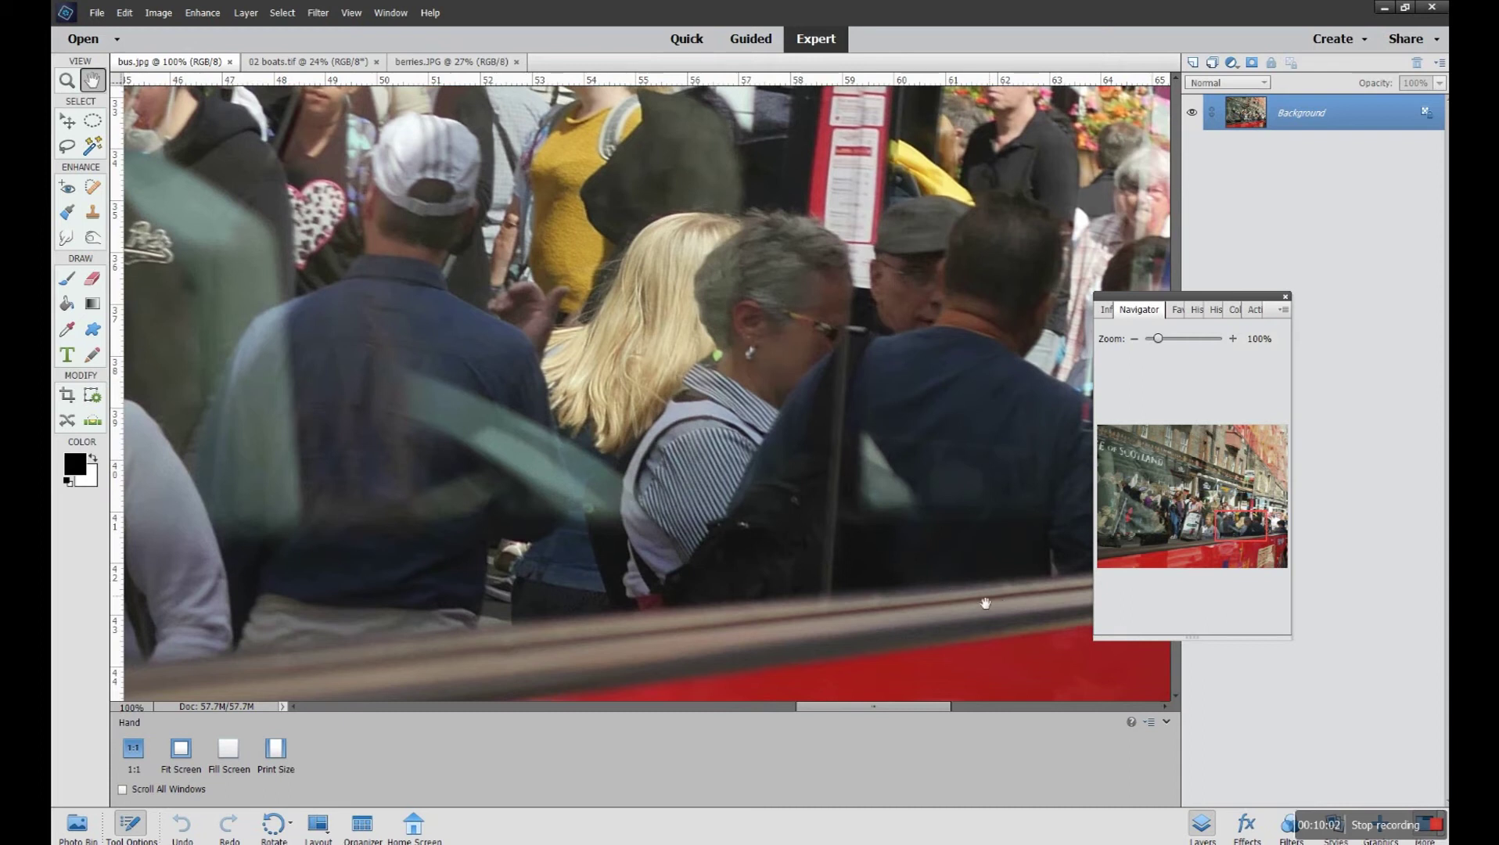
left_click_drag(985, 604, 699, 682)
mouse_move(909, 359)
left_mouse_down()
mouse_move(921, 425)
mouse_move(1008, 530)
left_mouse_up()
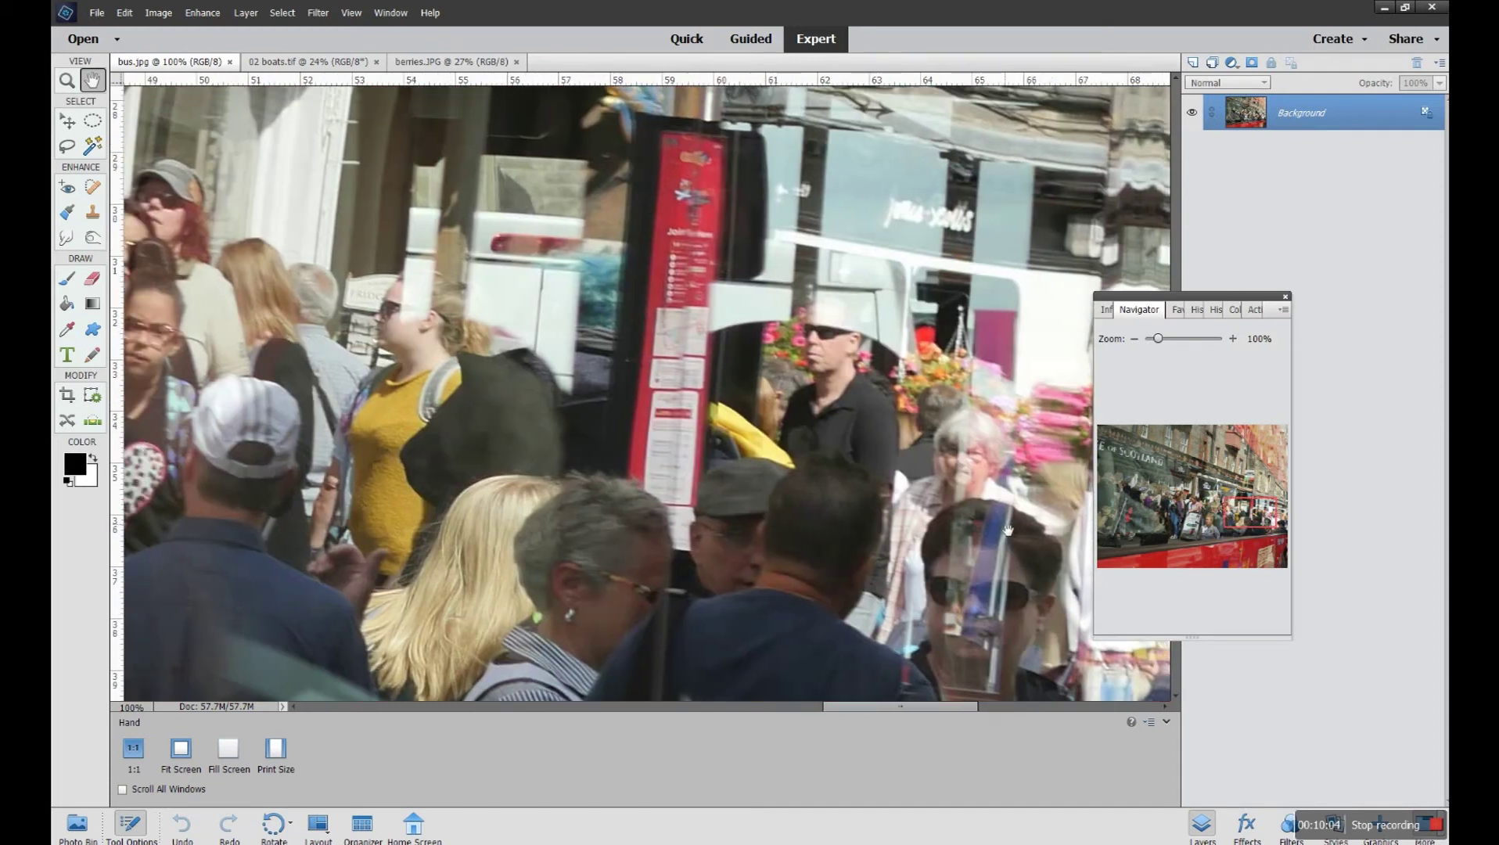
left_click_drag(376, 470, 565, 488)
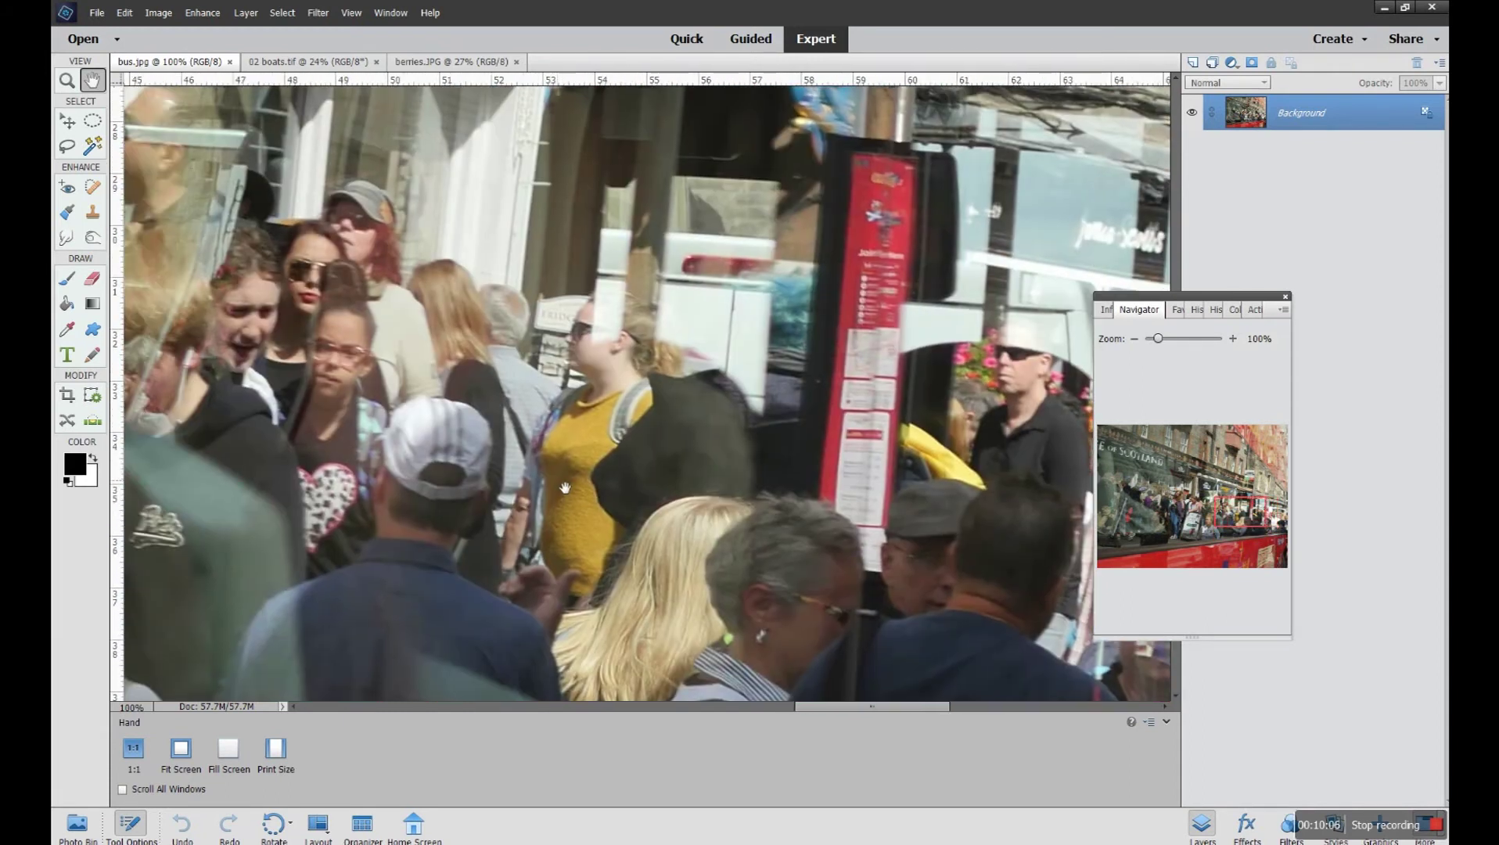
Apply Fill Screen to bus.jpg repeatedly, moving the photo around with the Hand tool each time.
left_click(231, 751)
left_click_drag(356, 468, 534, 564)
left_click_drag(998, 458, 749, 431)
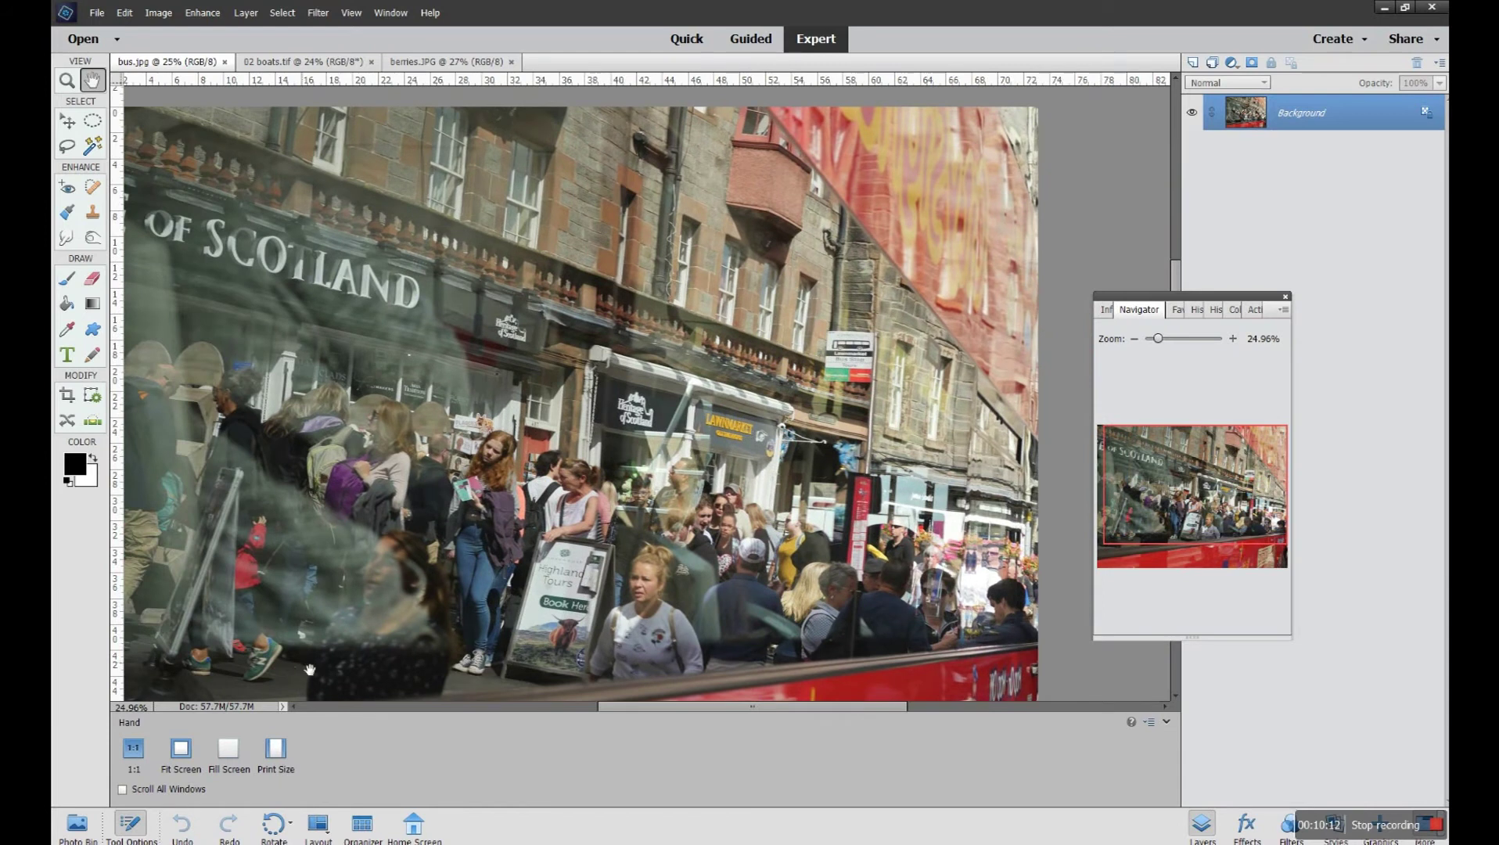
left_click(228, 750)
left_click_drag(669, 424, 700, 395)
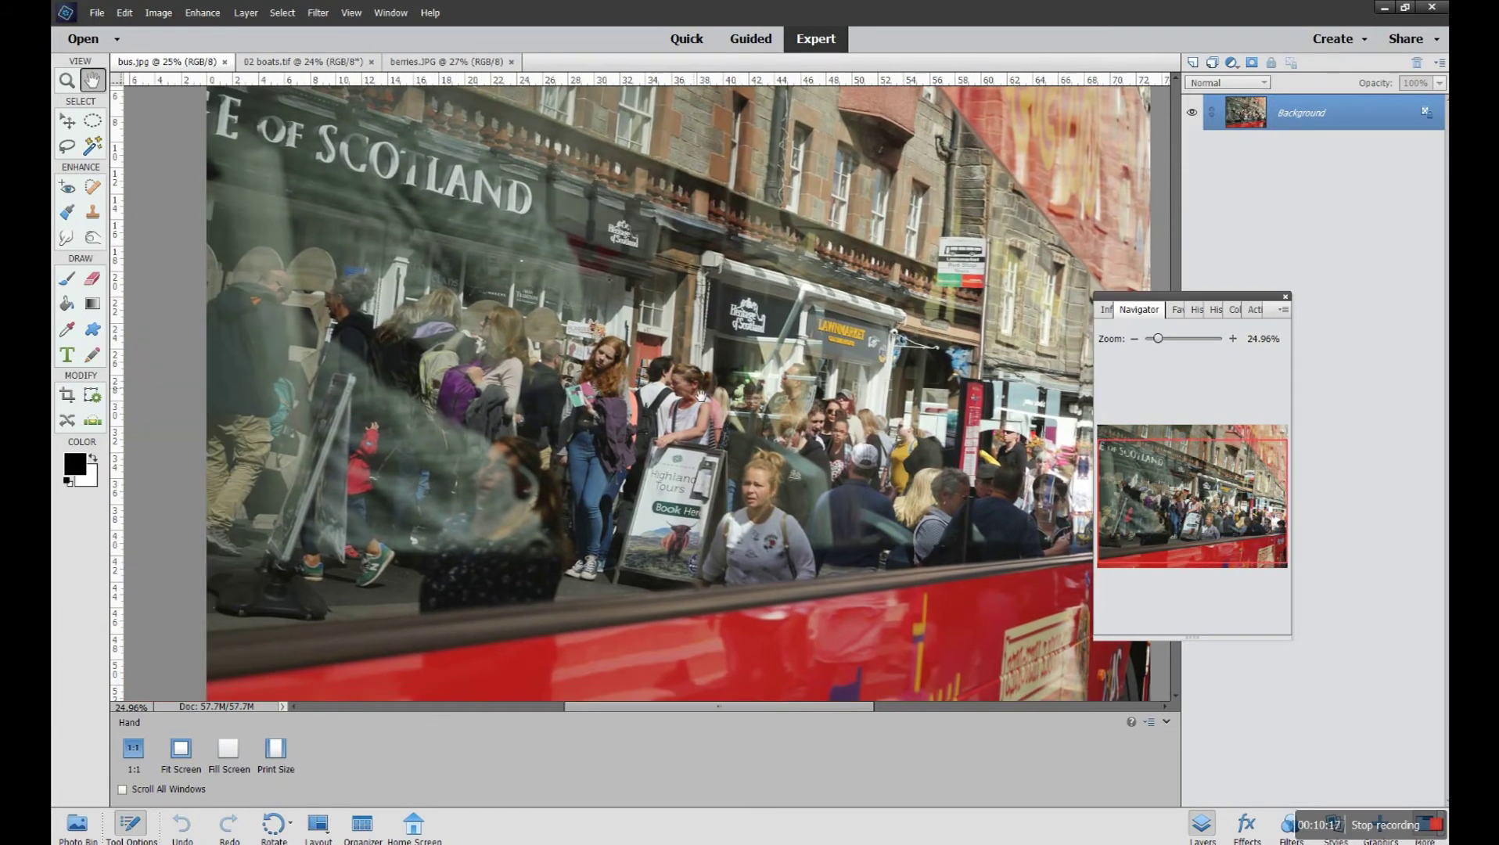
left_click(227, 750)
left_click_drag(800, 495, 870, 551)
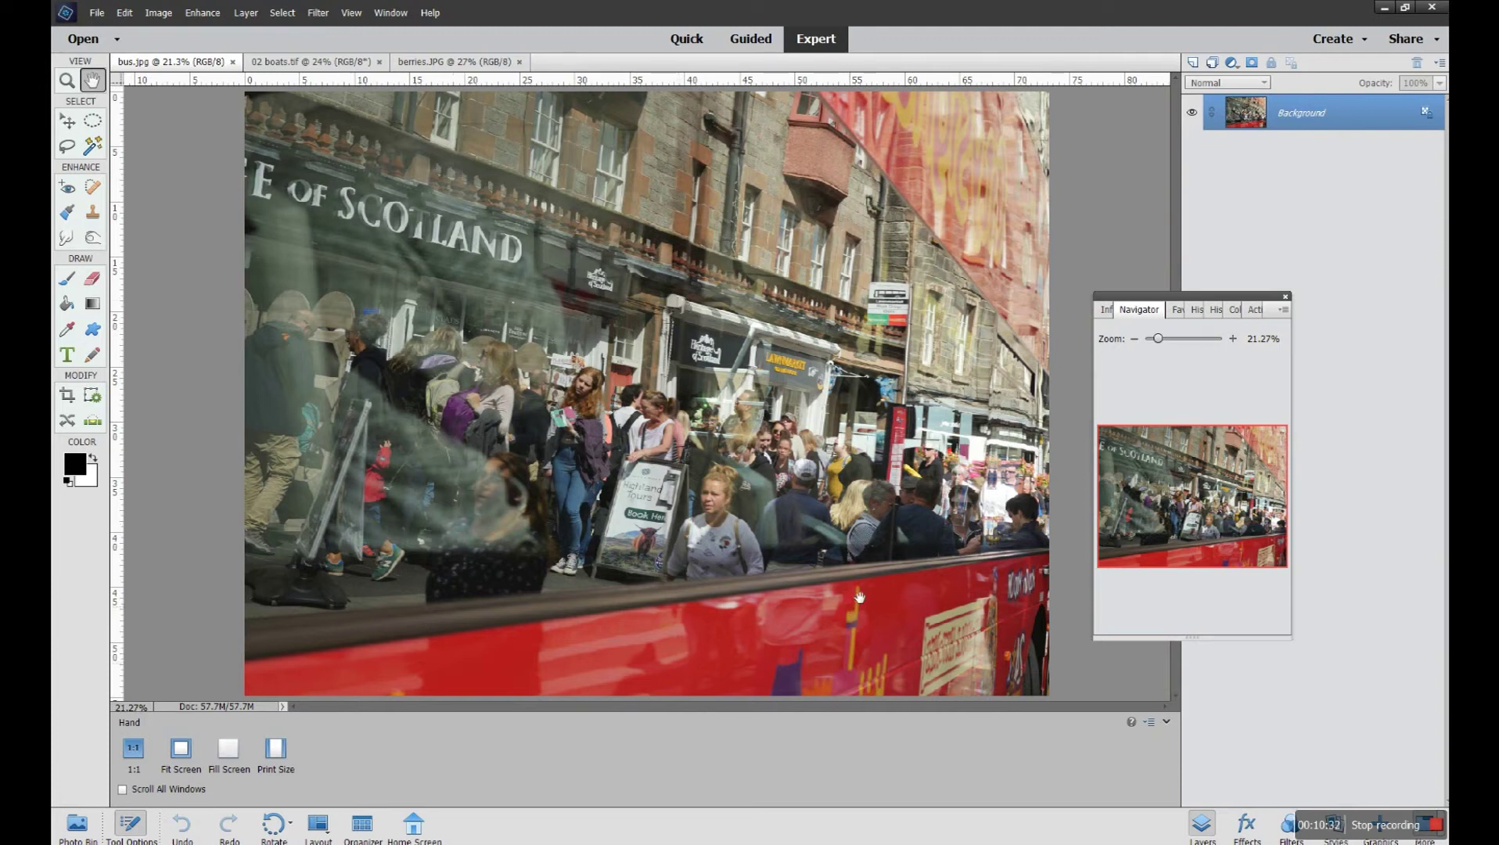
left_click(218, 753)
left_click_drag(797, 536, 745, 537)
Show bus.jpg at Print Size, pan around the Highland Tours board, and fit the photo back on the screen.
left_click(276, 751)
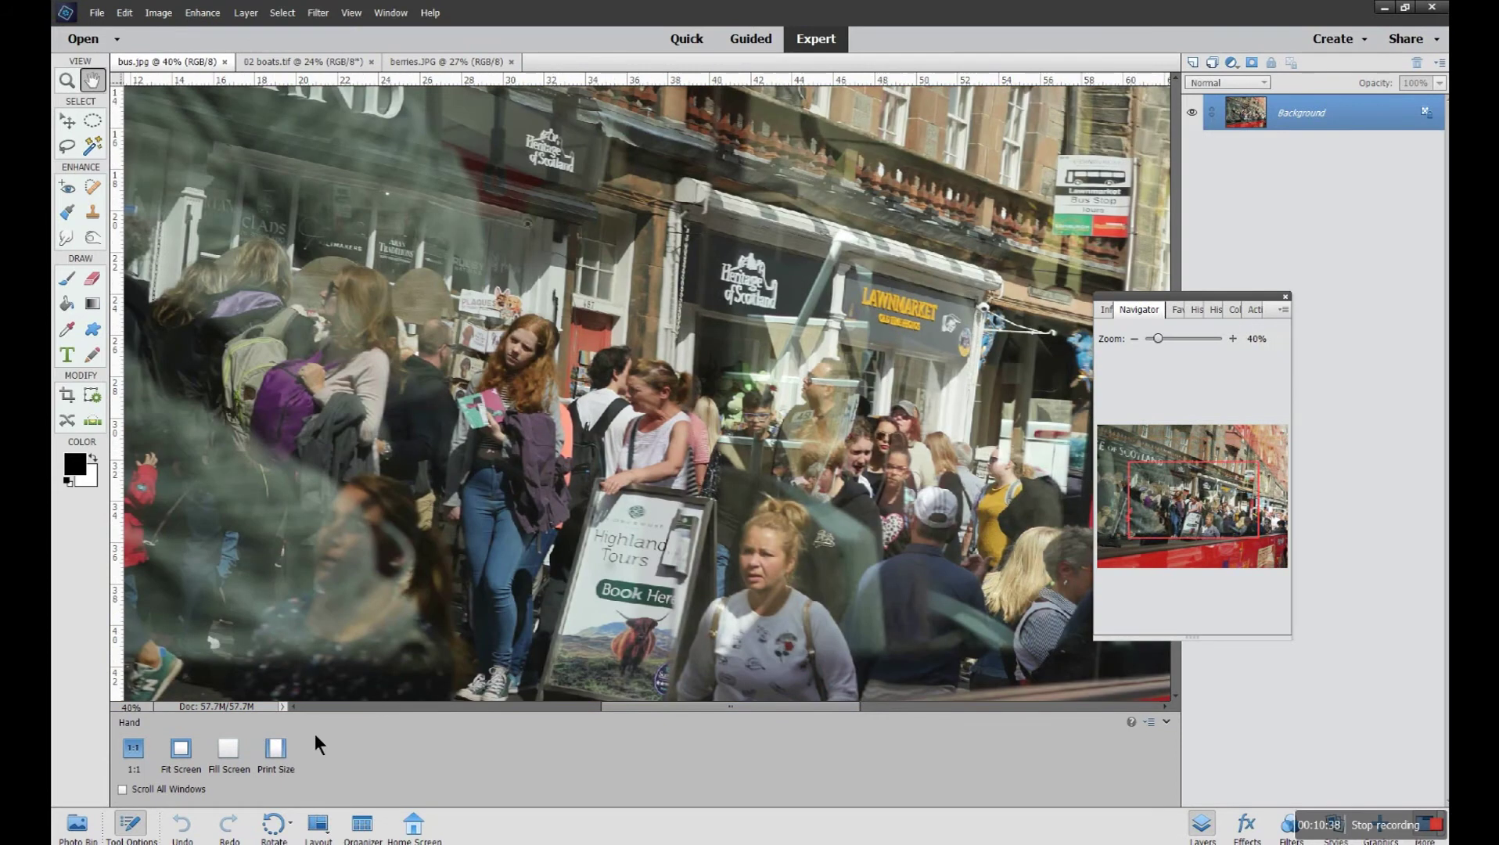
left_click_drag(650, 611, 582, 653)
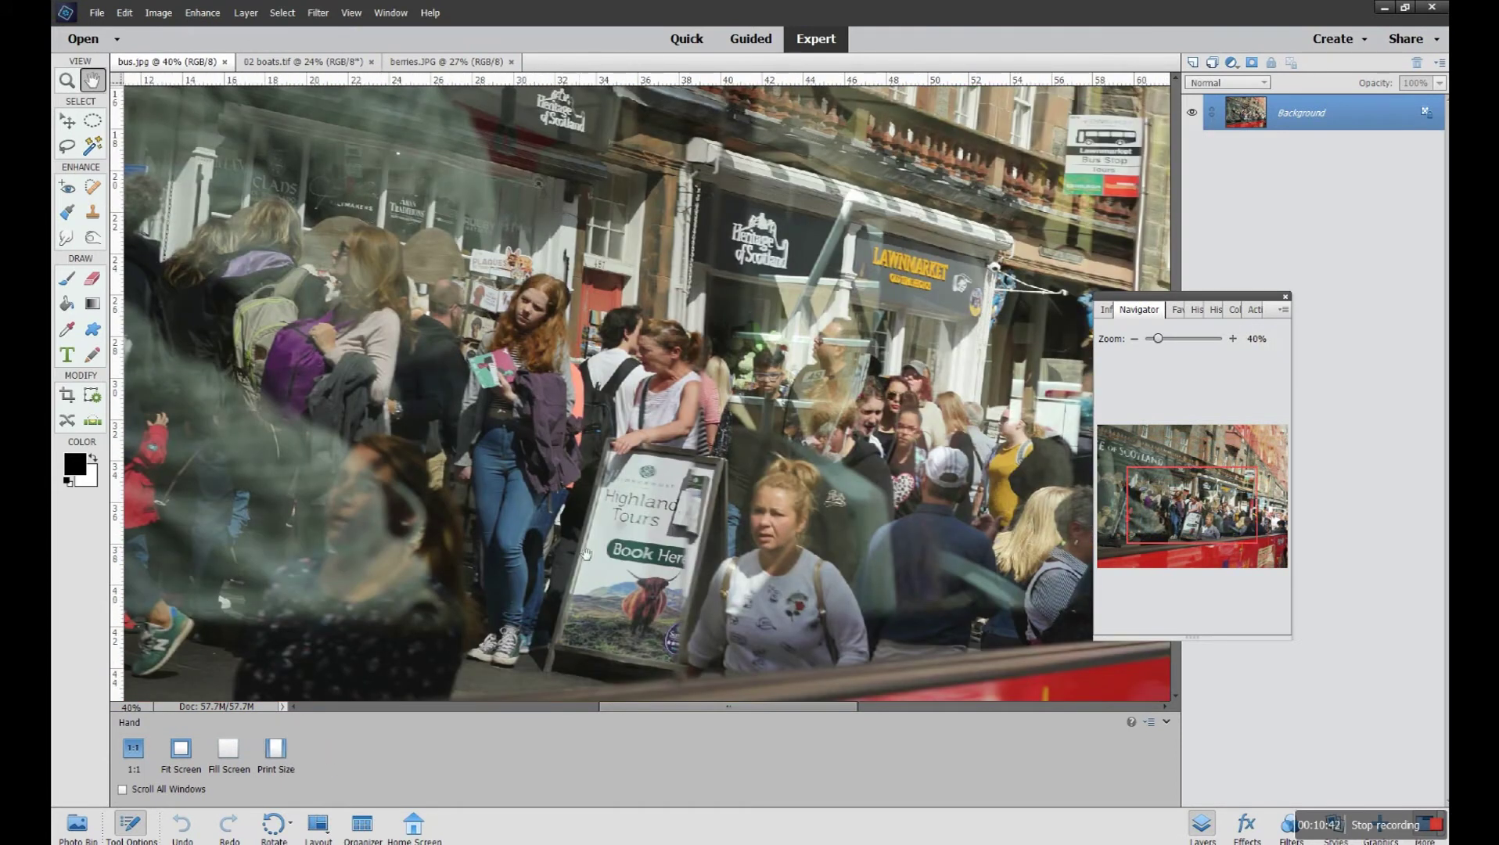
left_click_drag(685, 397, 752, 404)
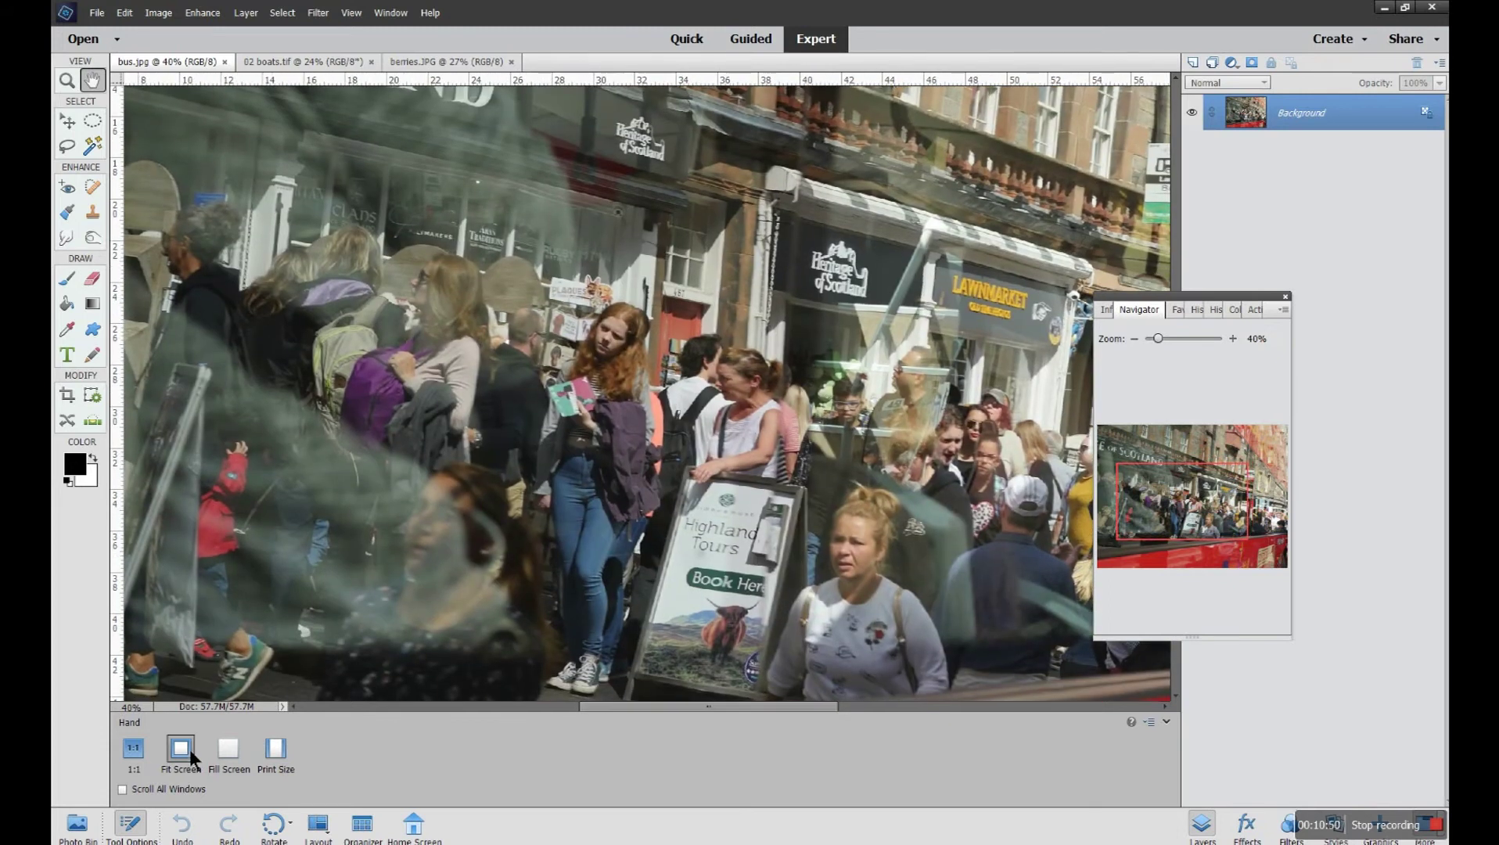
left_click(184, 753)
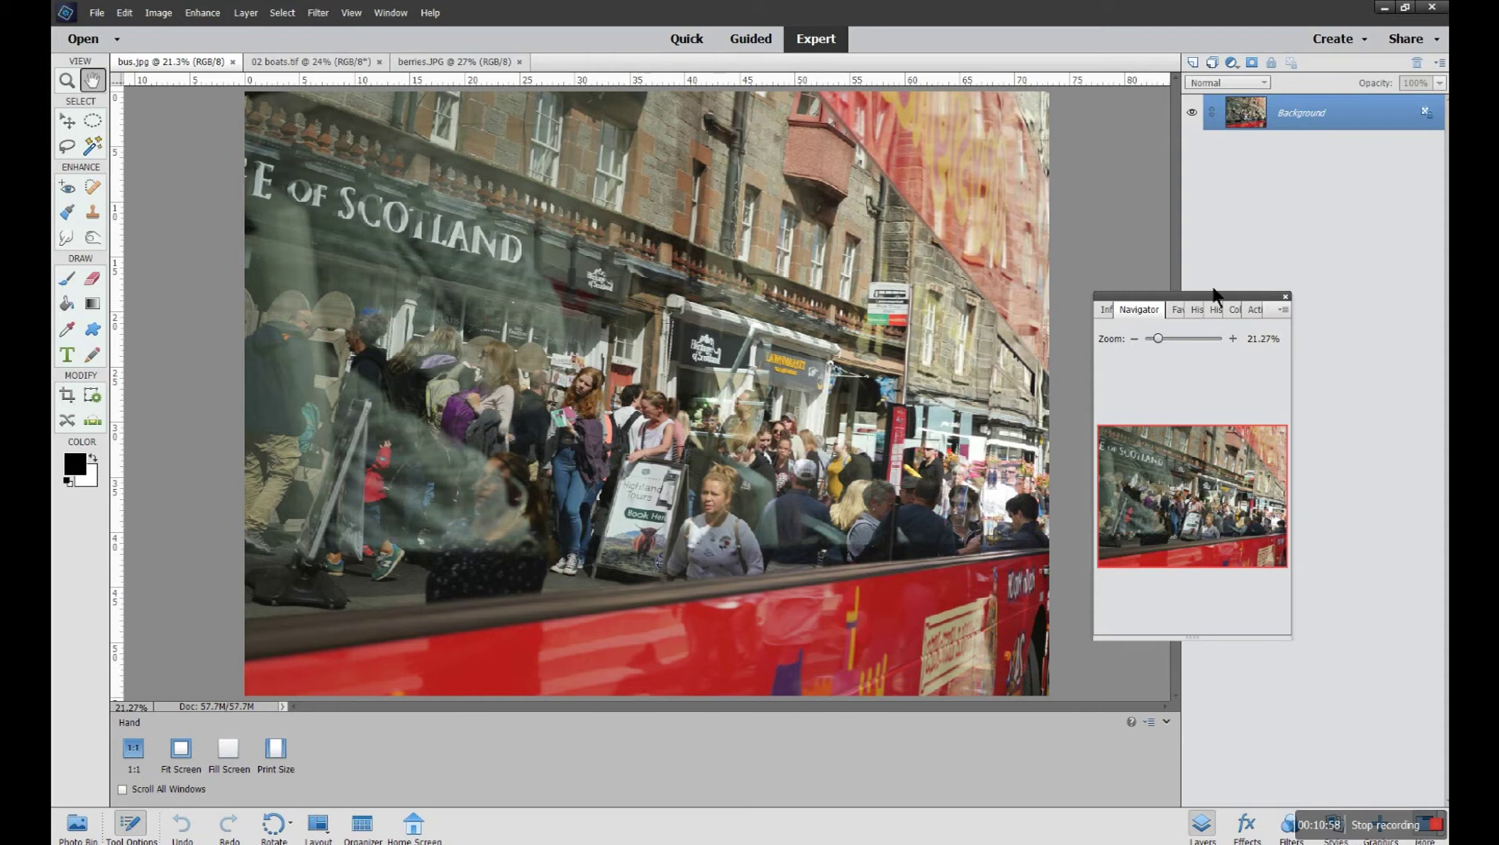
Move the Navigator farther away from the photo and enable Zoom All Windows for the Zoom tool.
left_click_drag(1143, 300, 1207, 277)
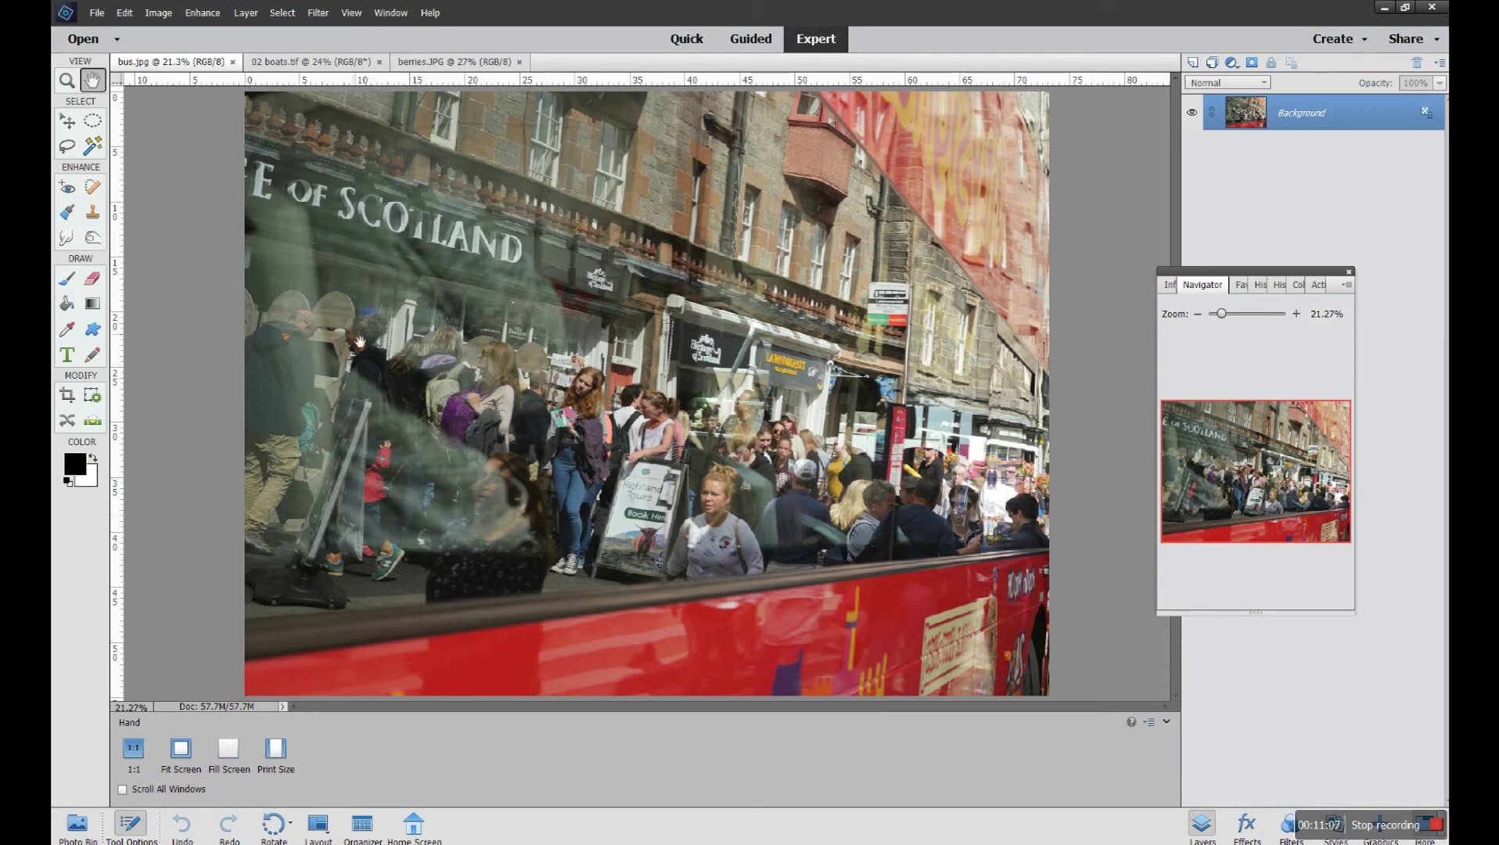
left_click(63, 82)
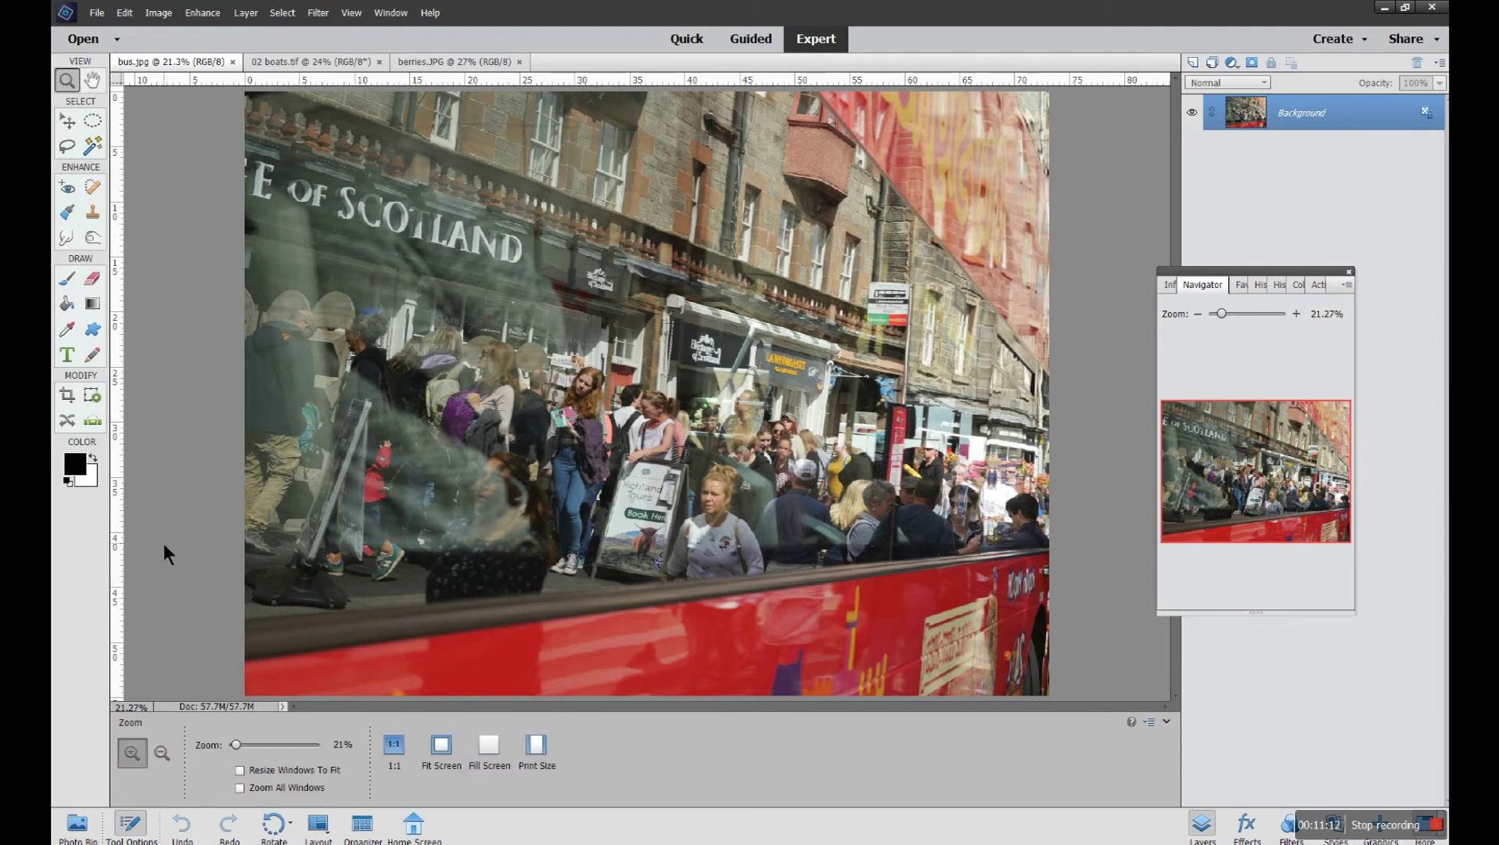
left_click(241, 790)
View 02 boats.tif and berries.JPG through their document windows and return to bus.jpg.
left_click(337, 61)
left_click(420, 63)
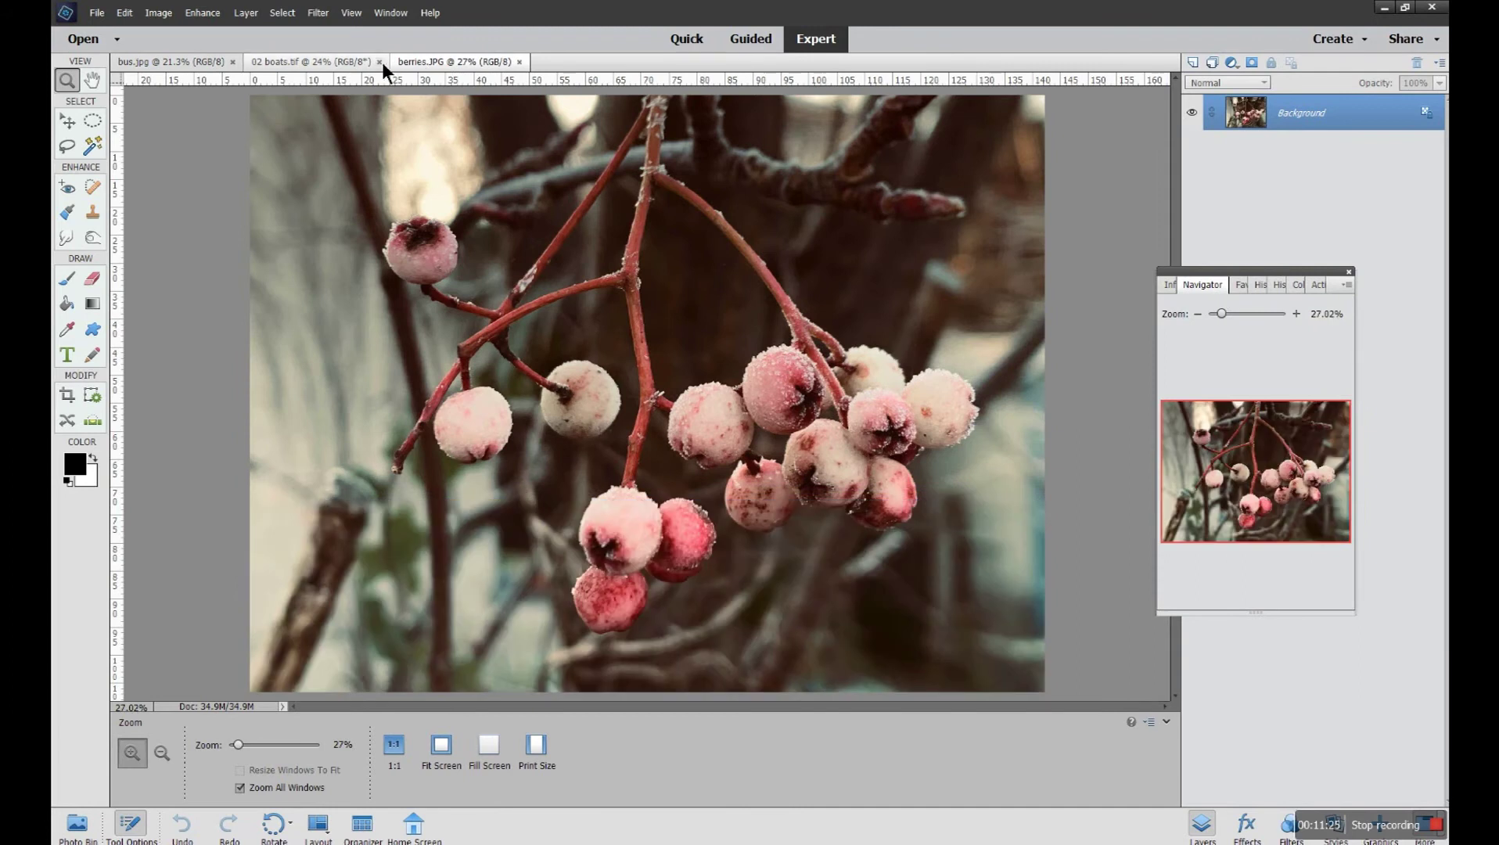
left_click(329, 62)
left_click(208, 61)
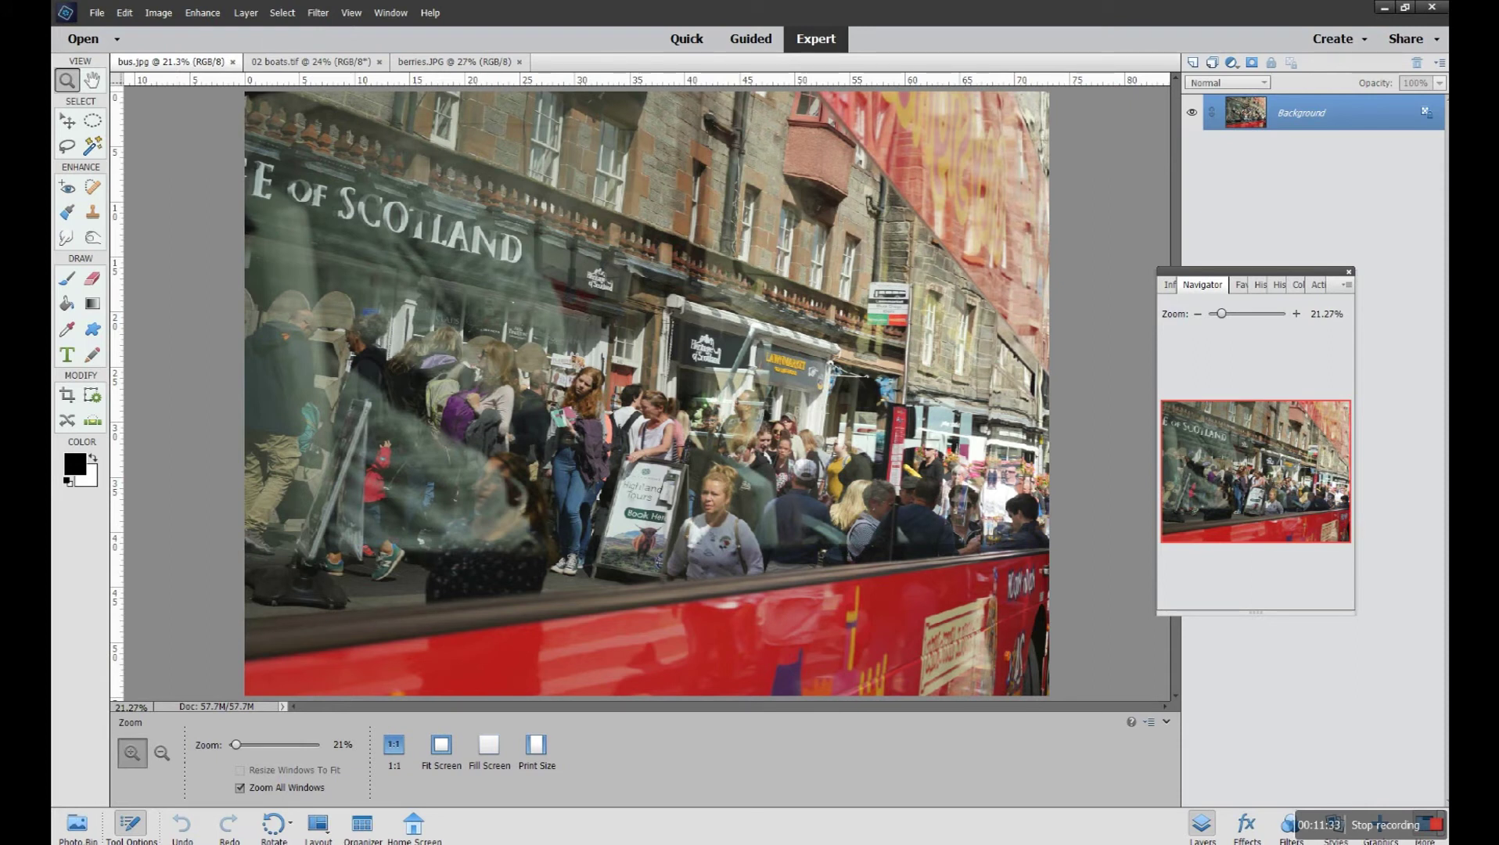
Show the Photo Bin and use its thumbnails to switch between the boats, berries and bus photos, ending on bus.jpg.
left_click(76, 826)
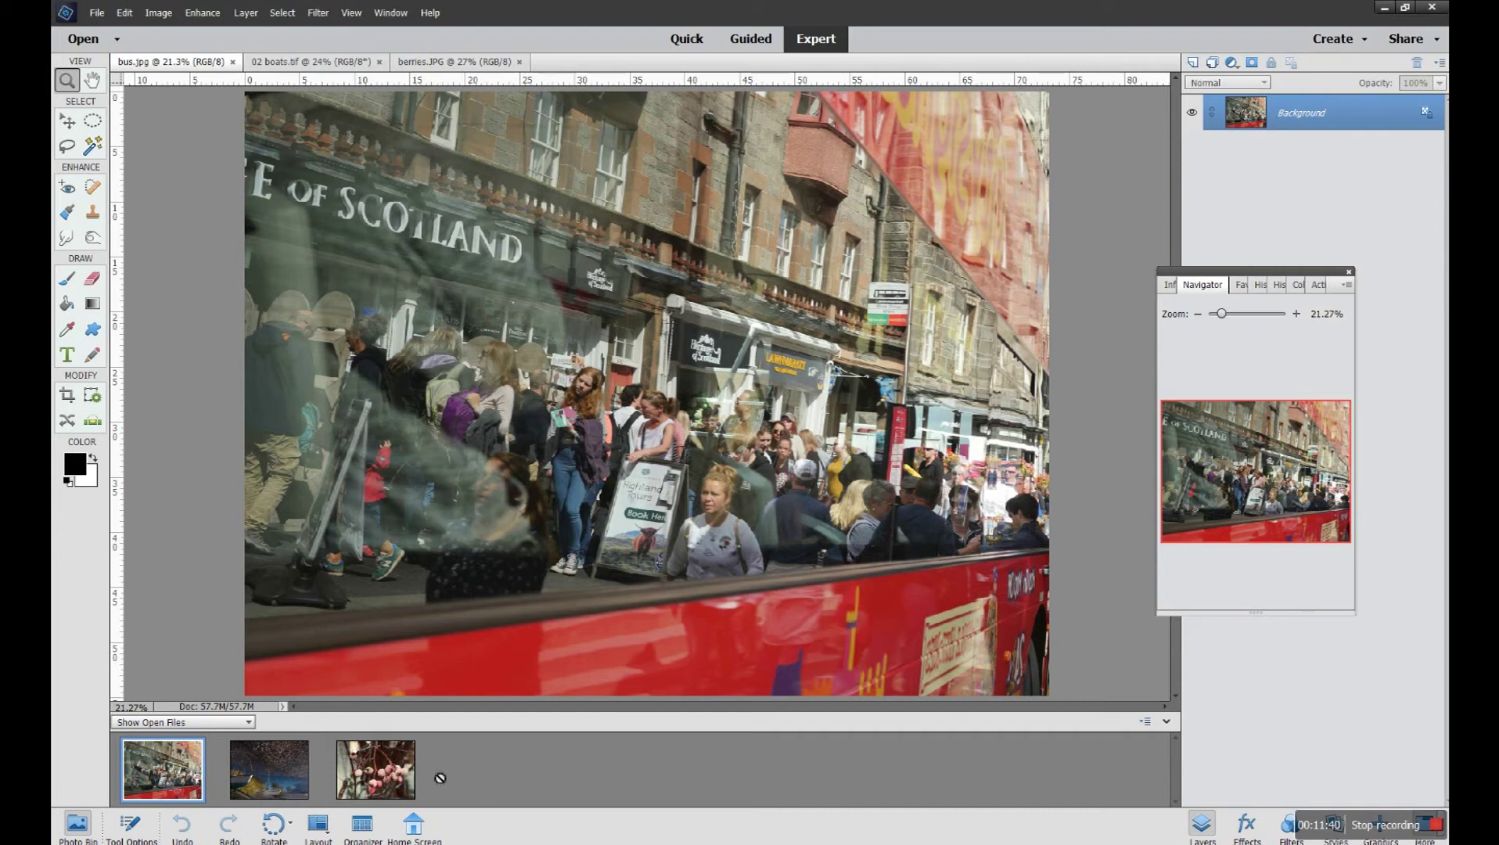
left_click(304, 749)
left_click(380, 759)
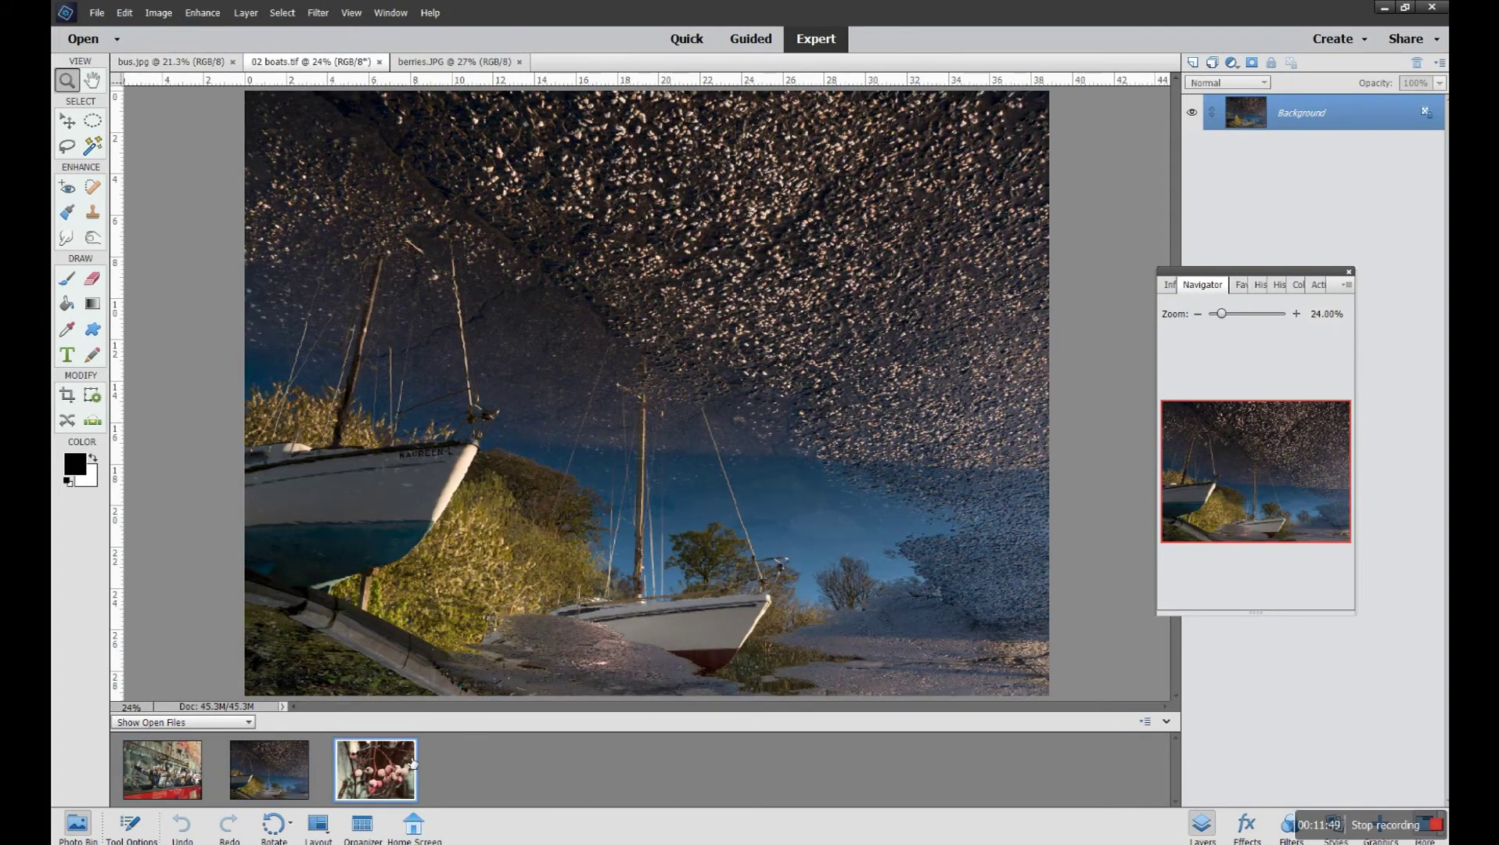
left_click(184, 782)
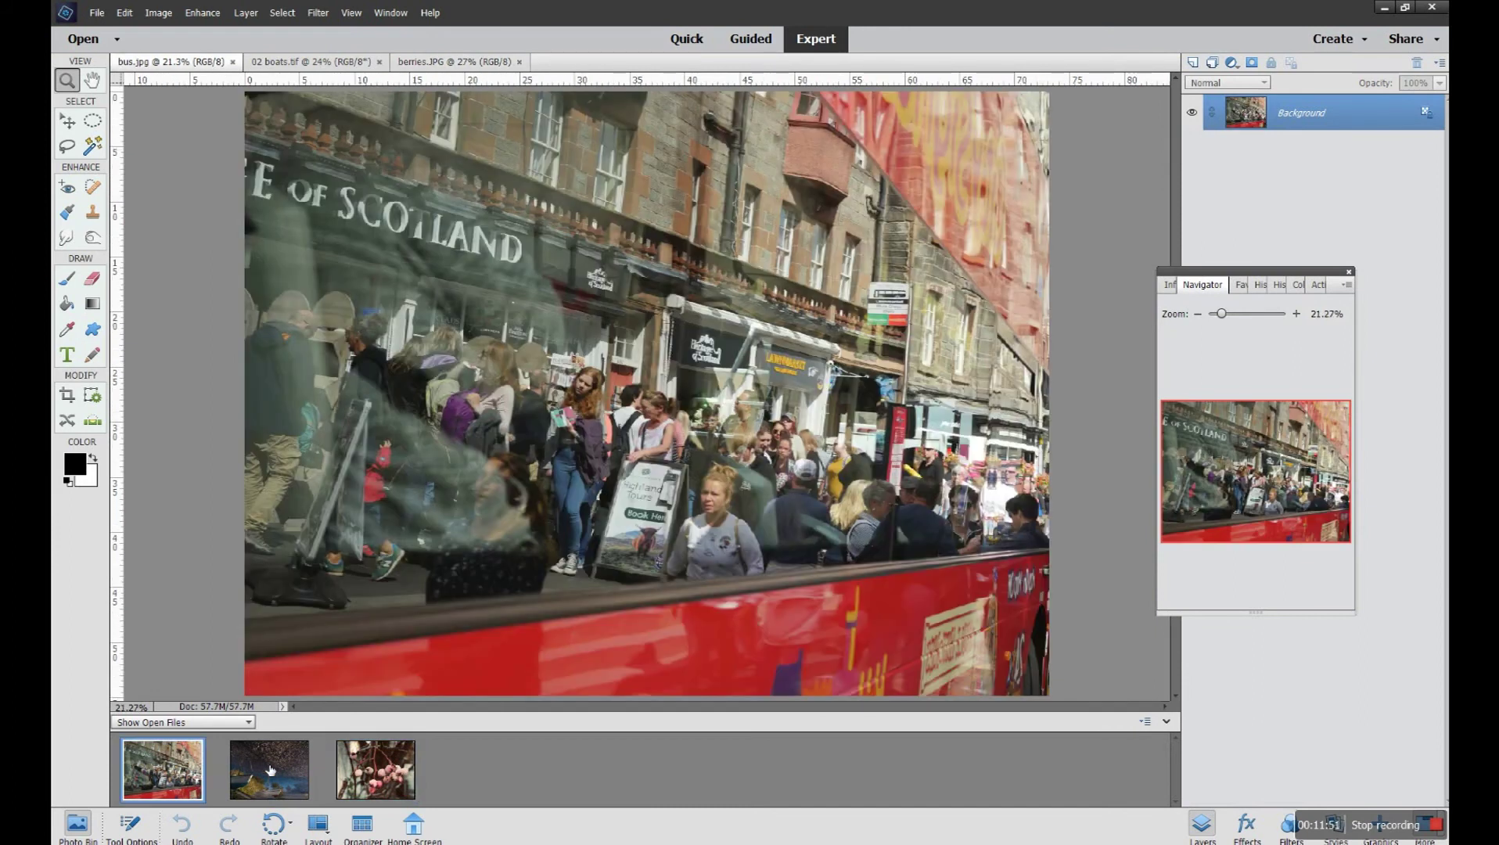
left_click(270, 771)
left_click(375, 770)
left_click(178, 785)
Arrange the three open photos as All Grid, All Column and Column and Rows, and settle on the All Column layout.
left_click(328, 836)
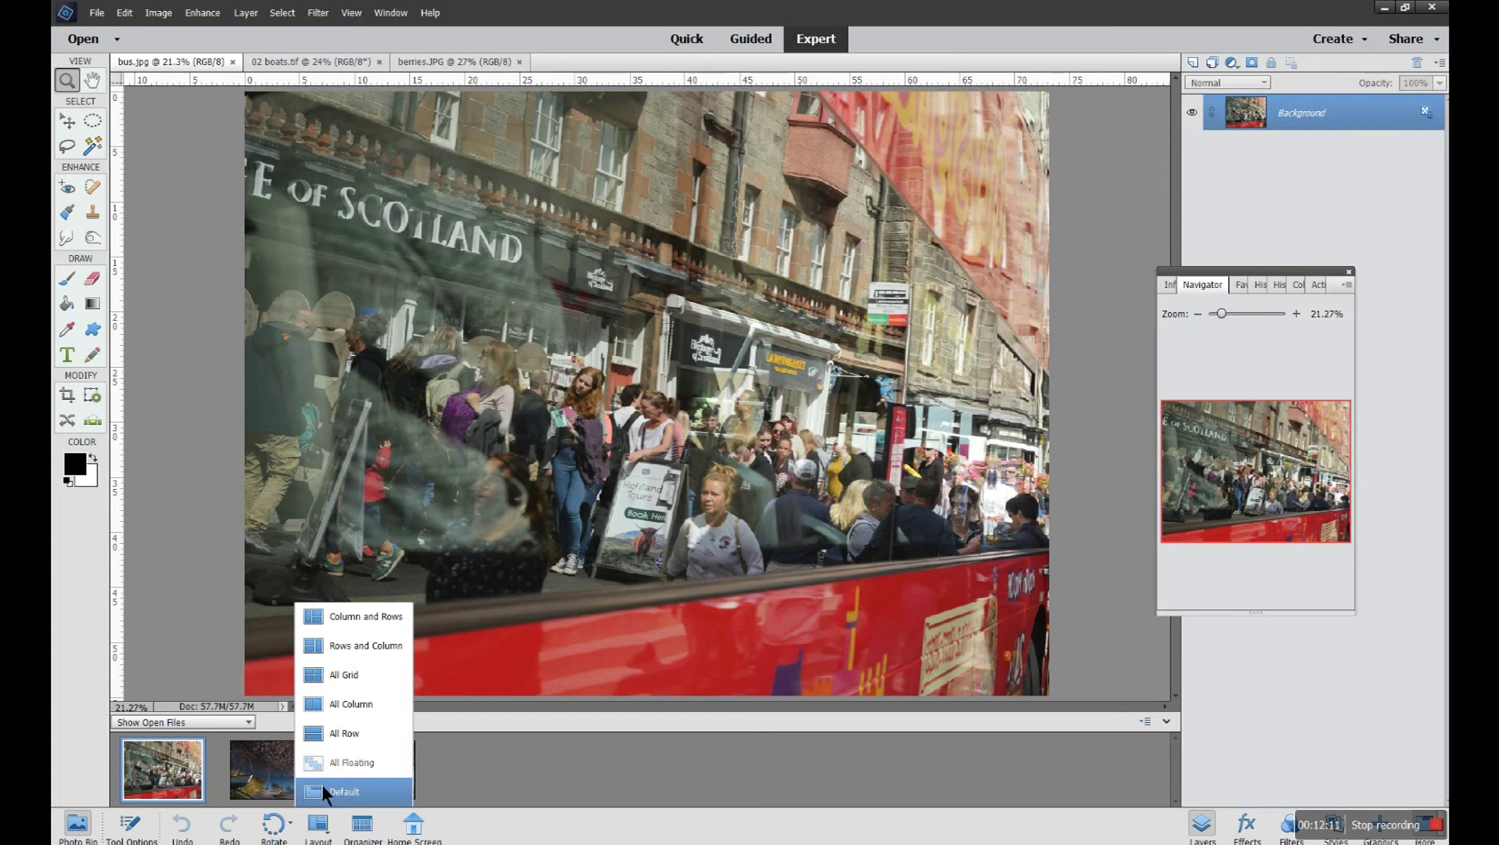
left_click(346, 679)
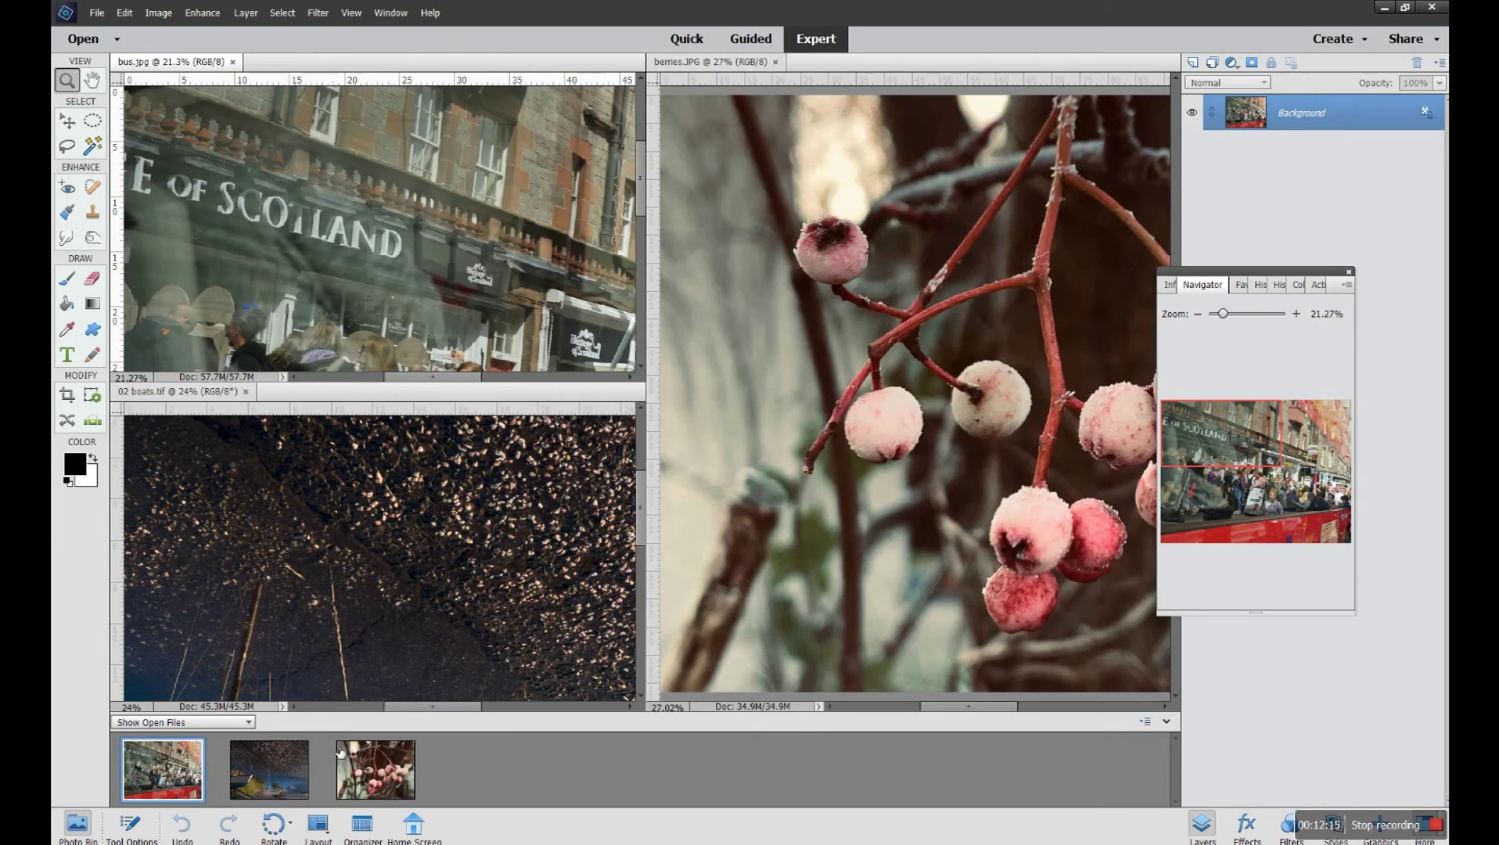
left_click(319, 826)
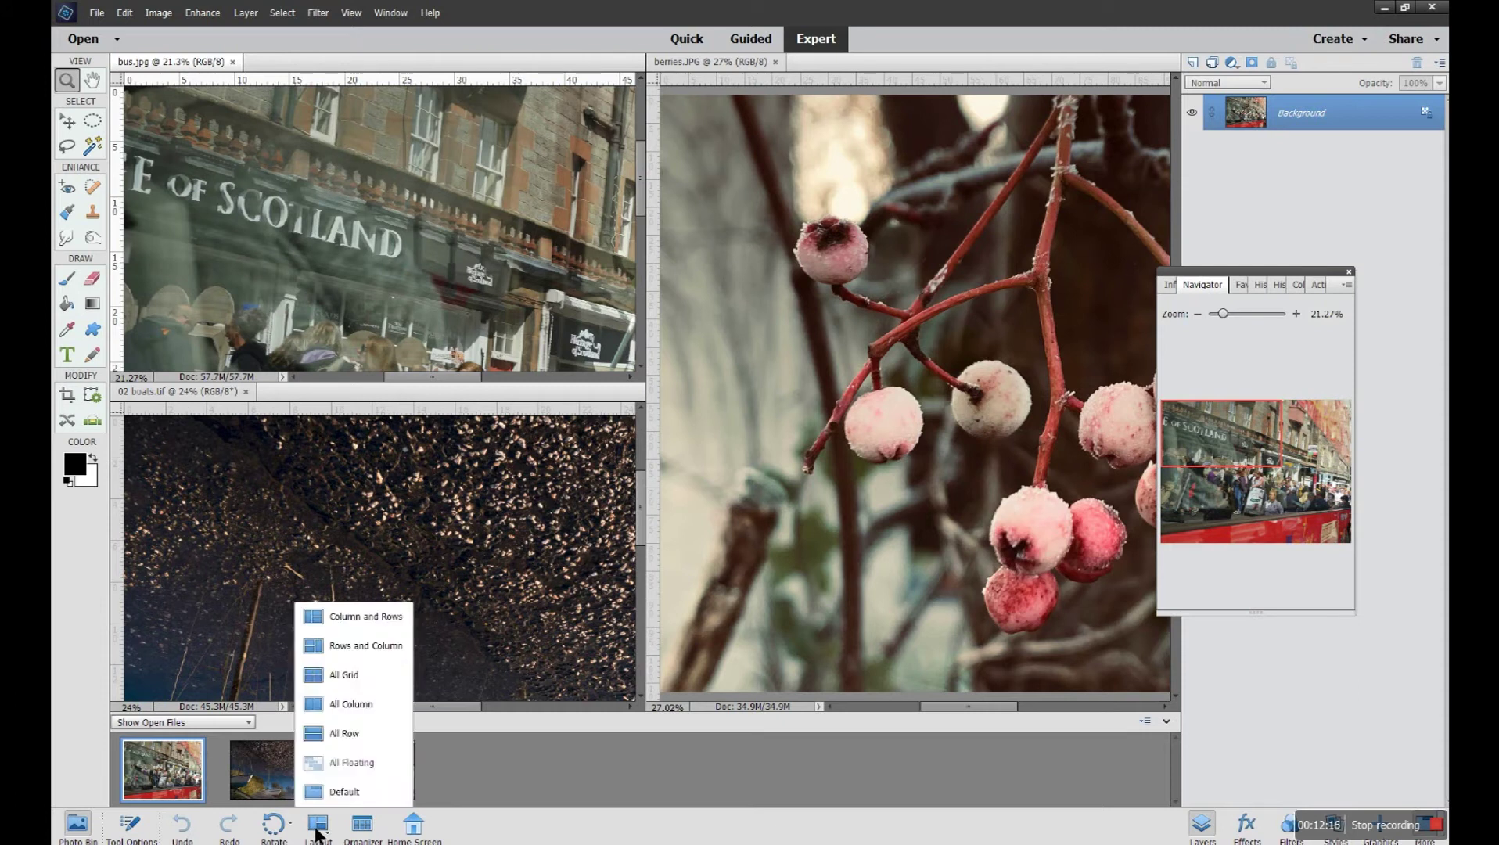
left_click(344, 705)
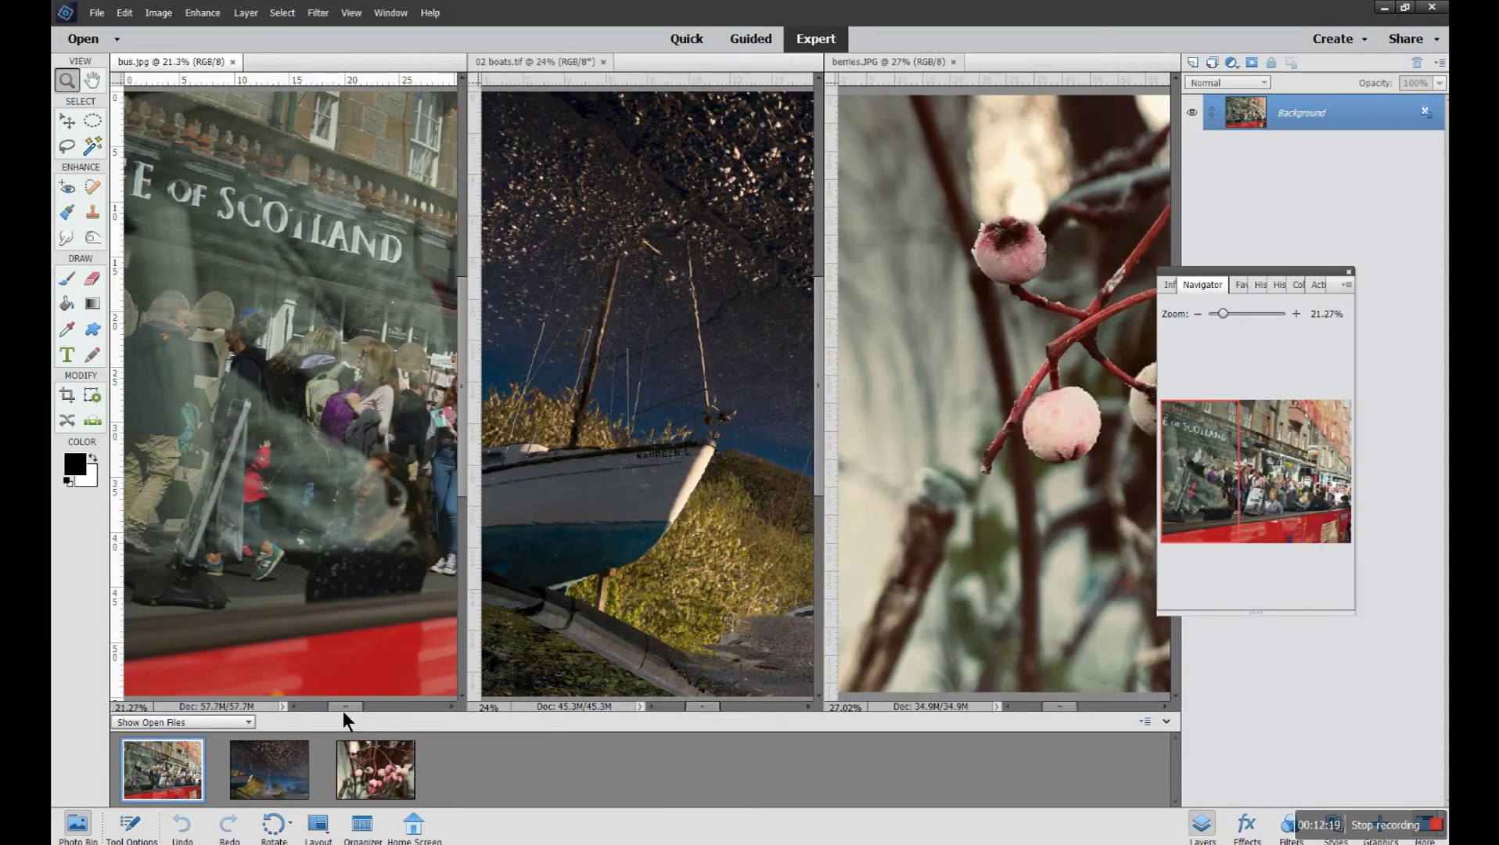
left_click(318, 825)
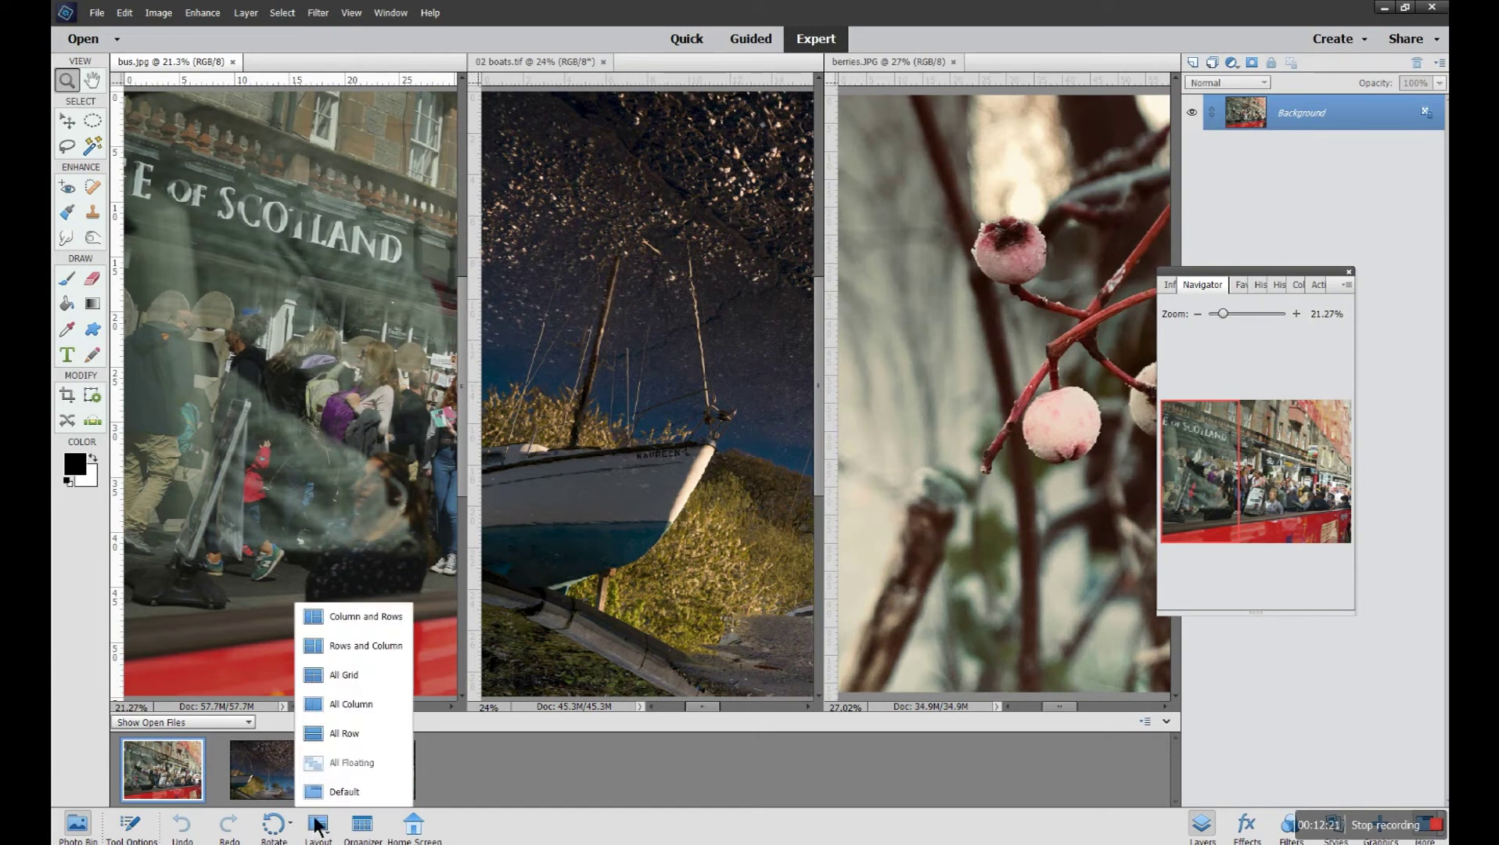
left_click(353, 618)
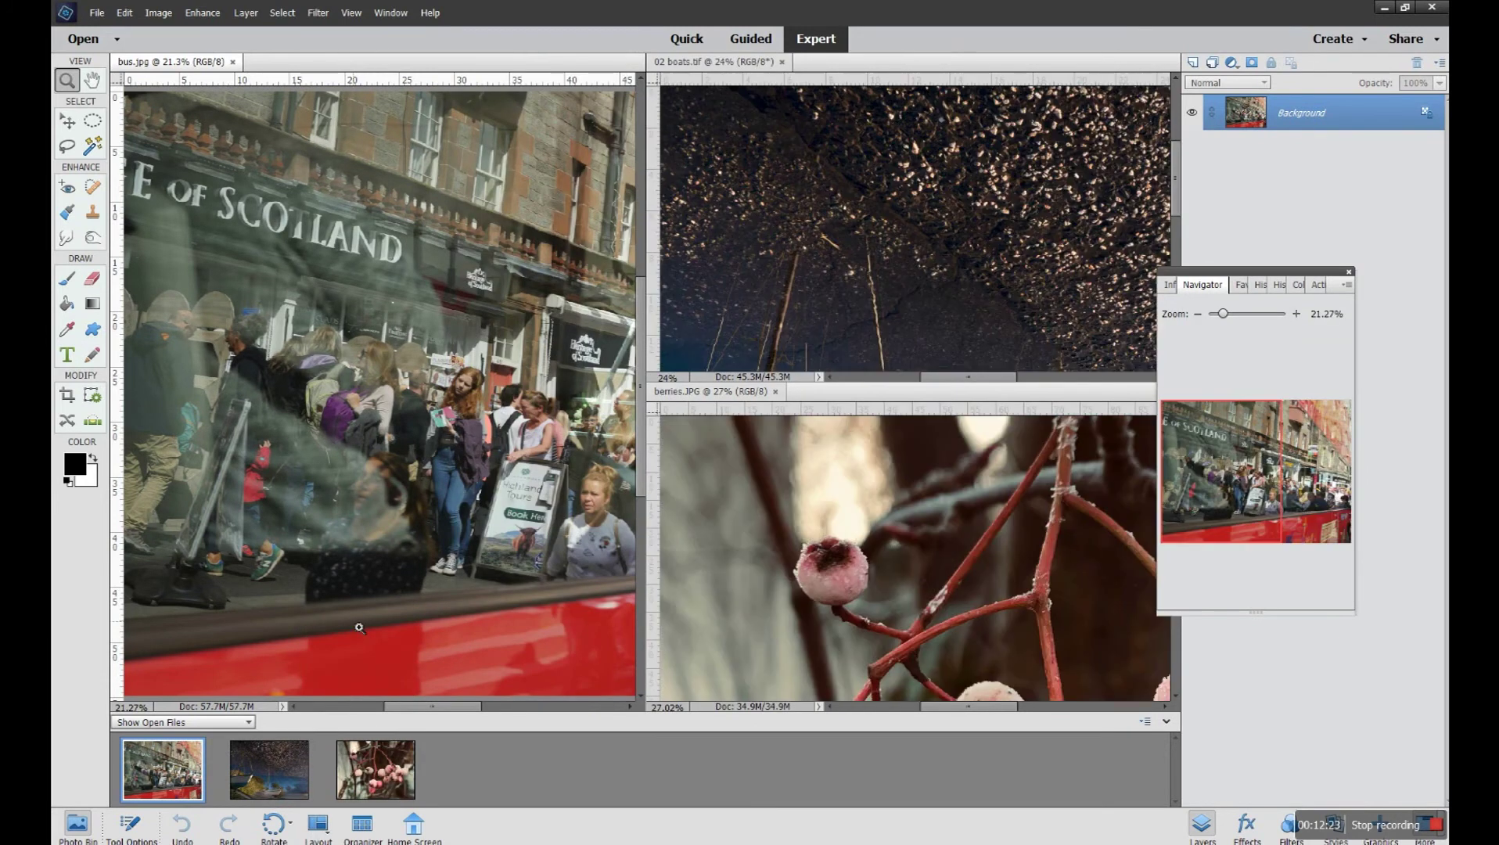
left_click(318, 826)
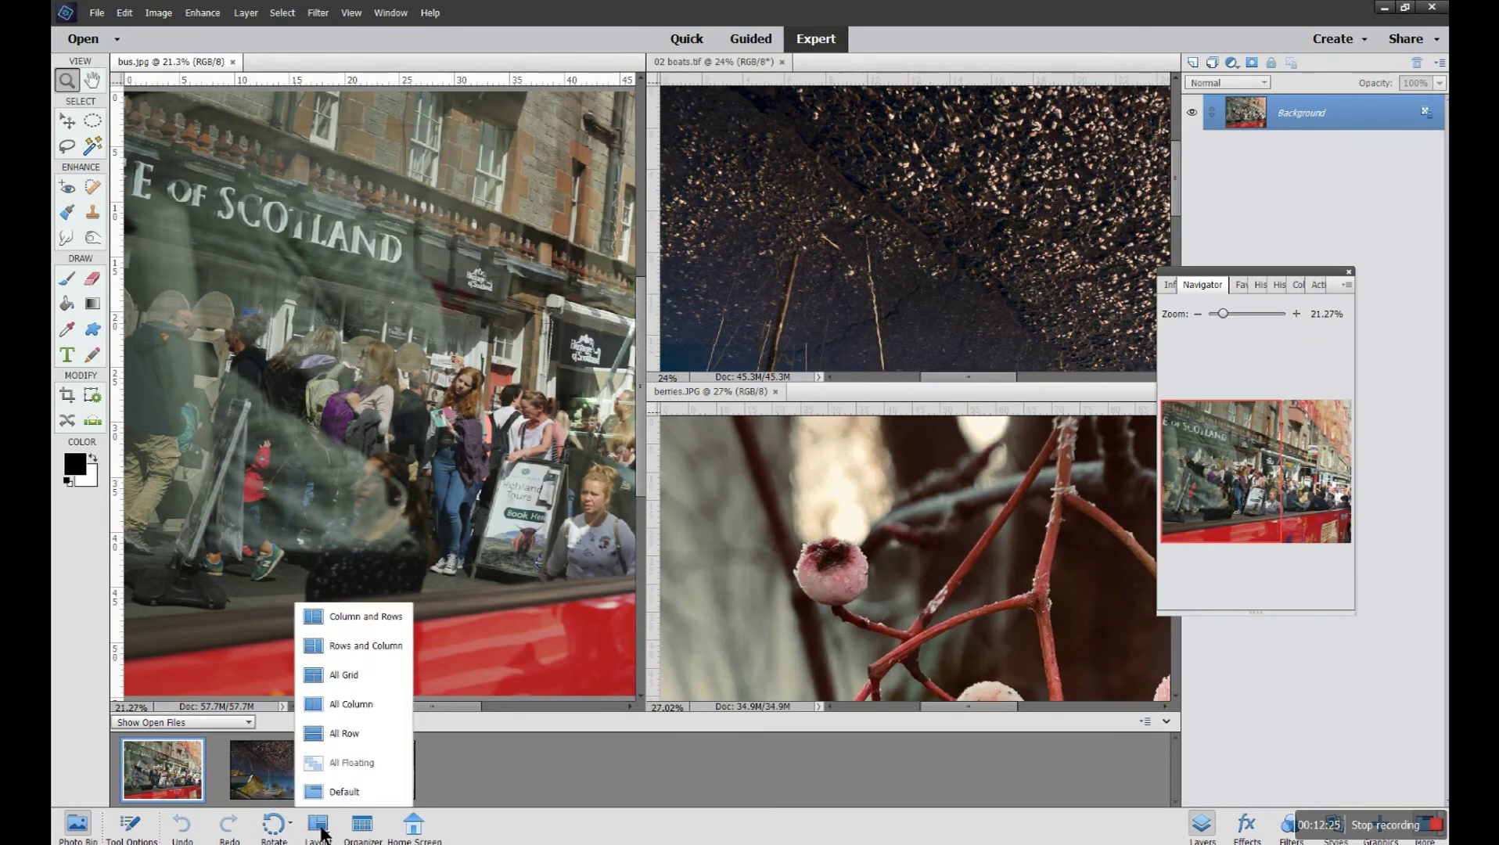
left_click(346, 702)
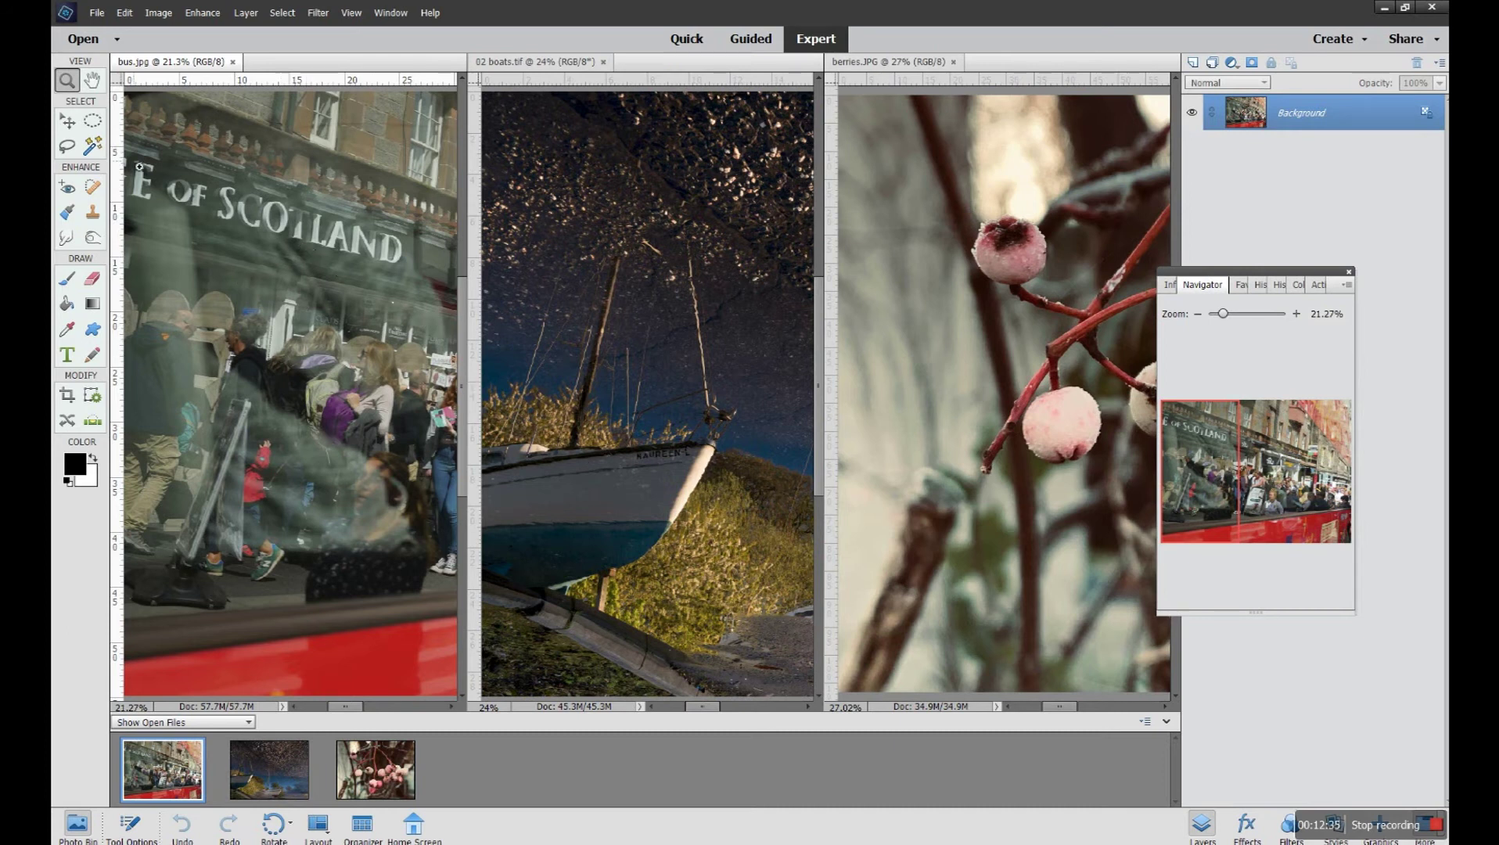
Reduce all three open photos together to 1% with the Zoom tool's zoom setting.
left_click(63, 88)
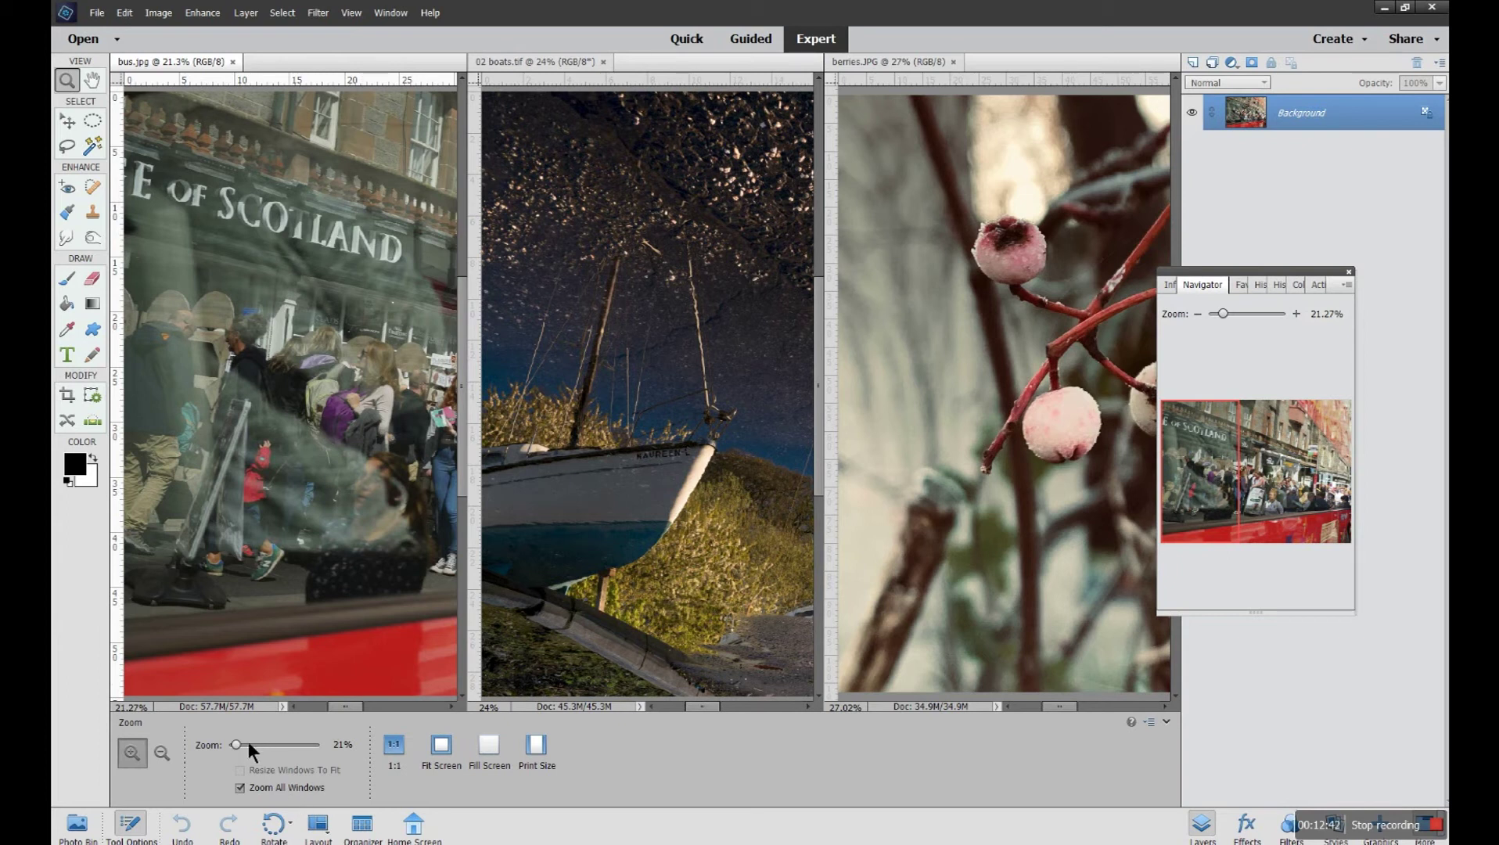
mouse_move(238, 744)
left_mouse_down()
mouse_move(268, 744)
mouse_move(227, 738)
left_mouse_up()
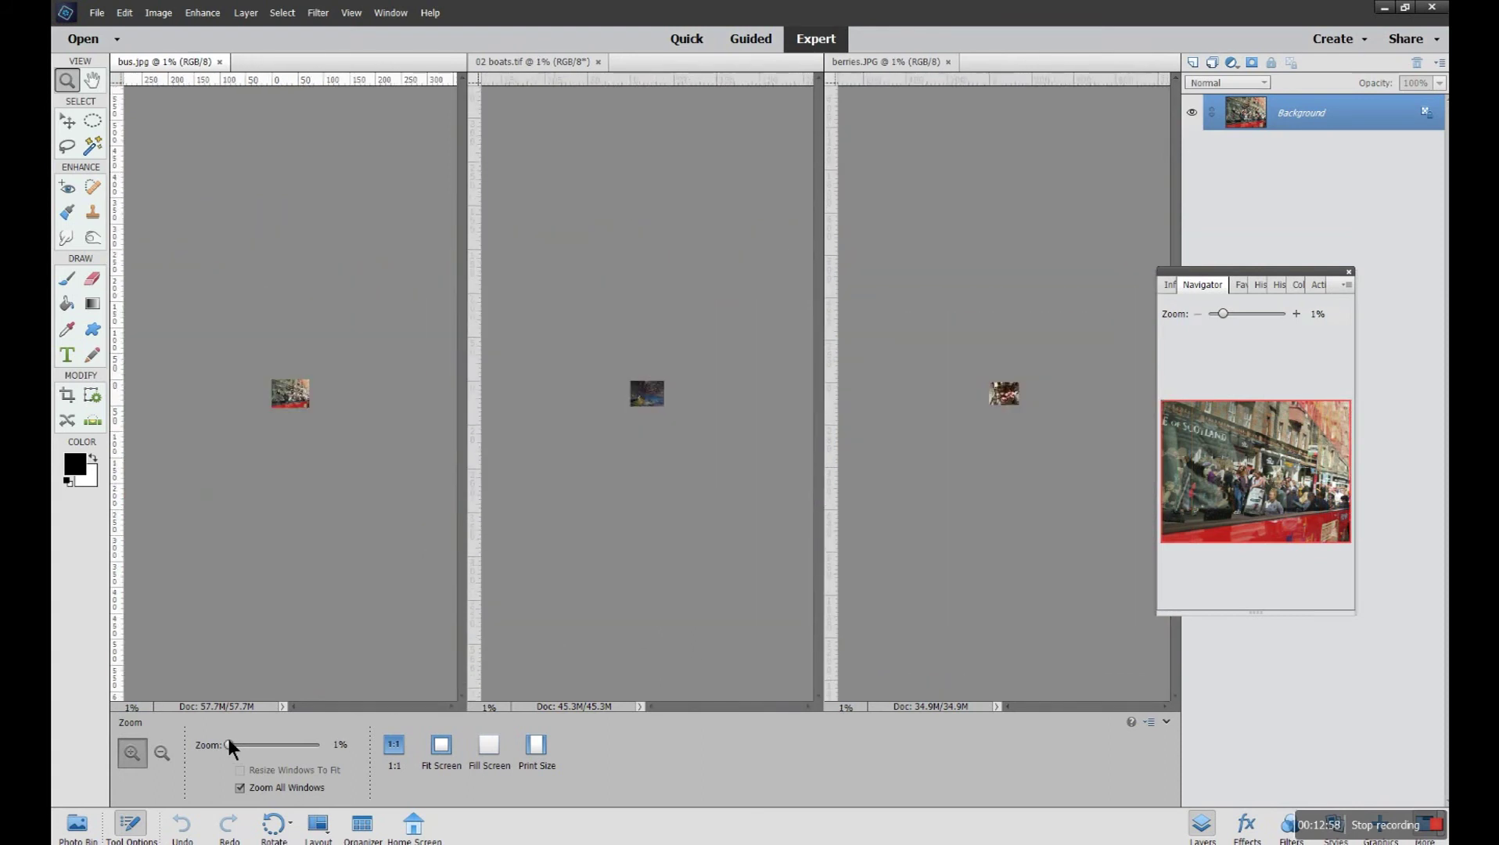
Turn off Zoom All Windows and zoom each photo separately: bus.jpg to 9%, 02 boats.tif to 21% and berries.JPG to 17%.
left_click(240, 790)
left_click_drag(230, 747, 231, 747)
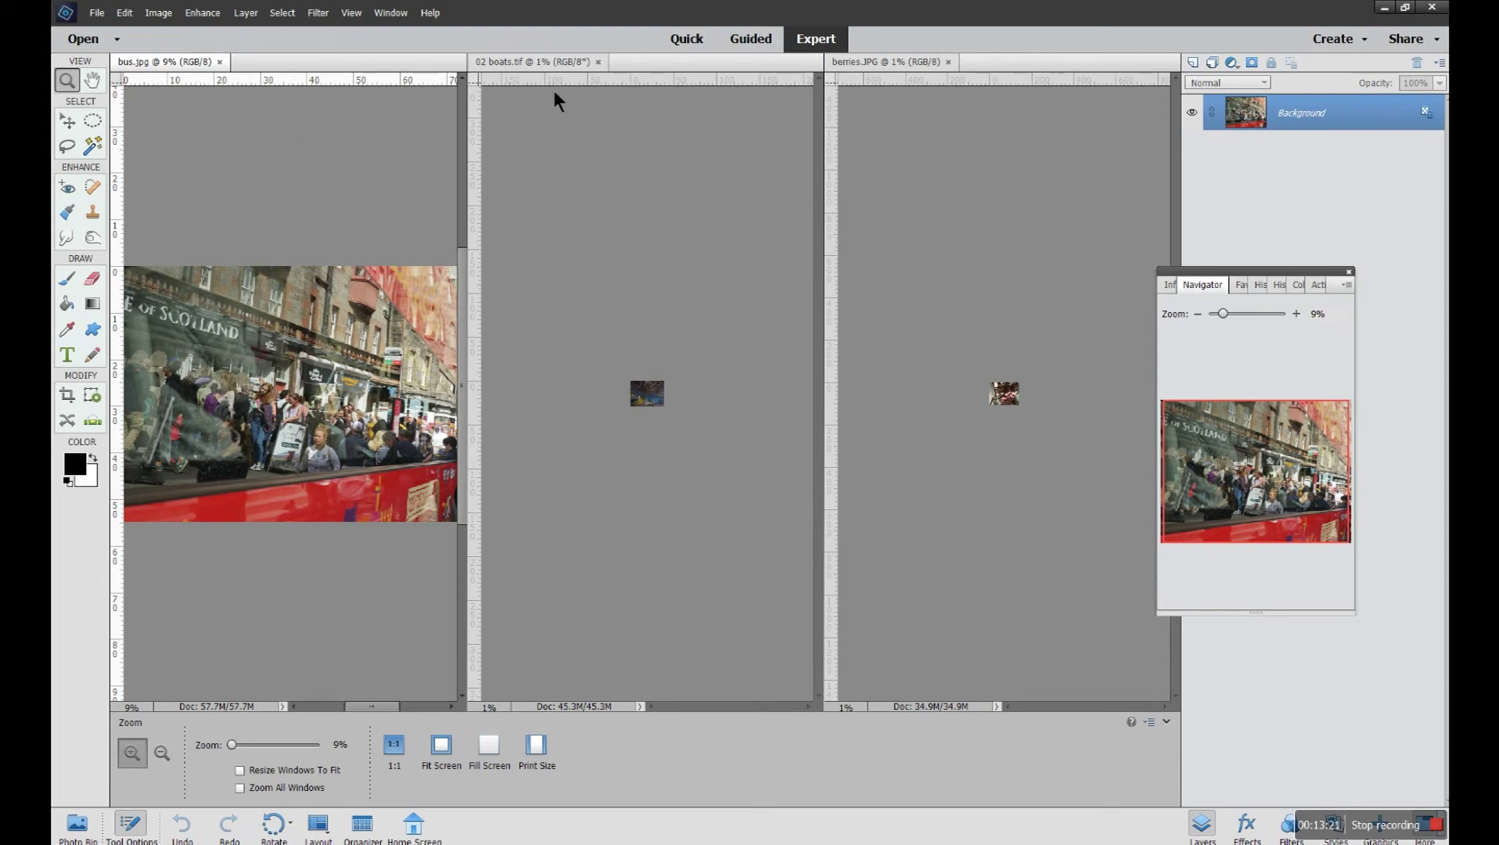
left_click(552, 65)
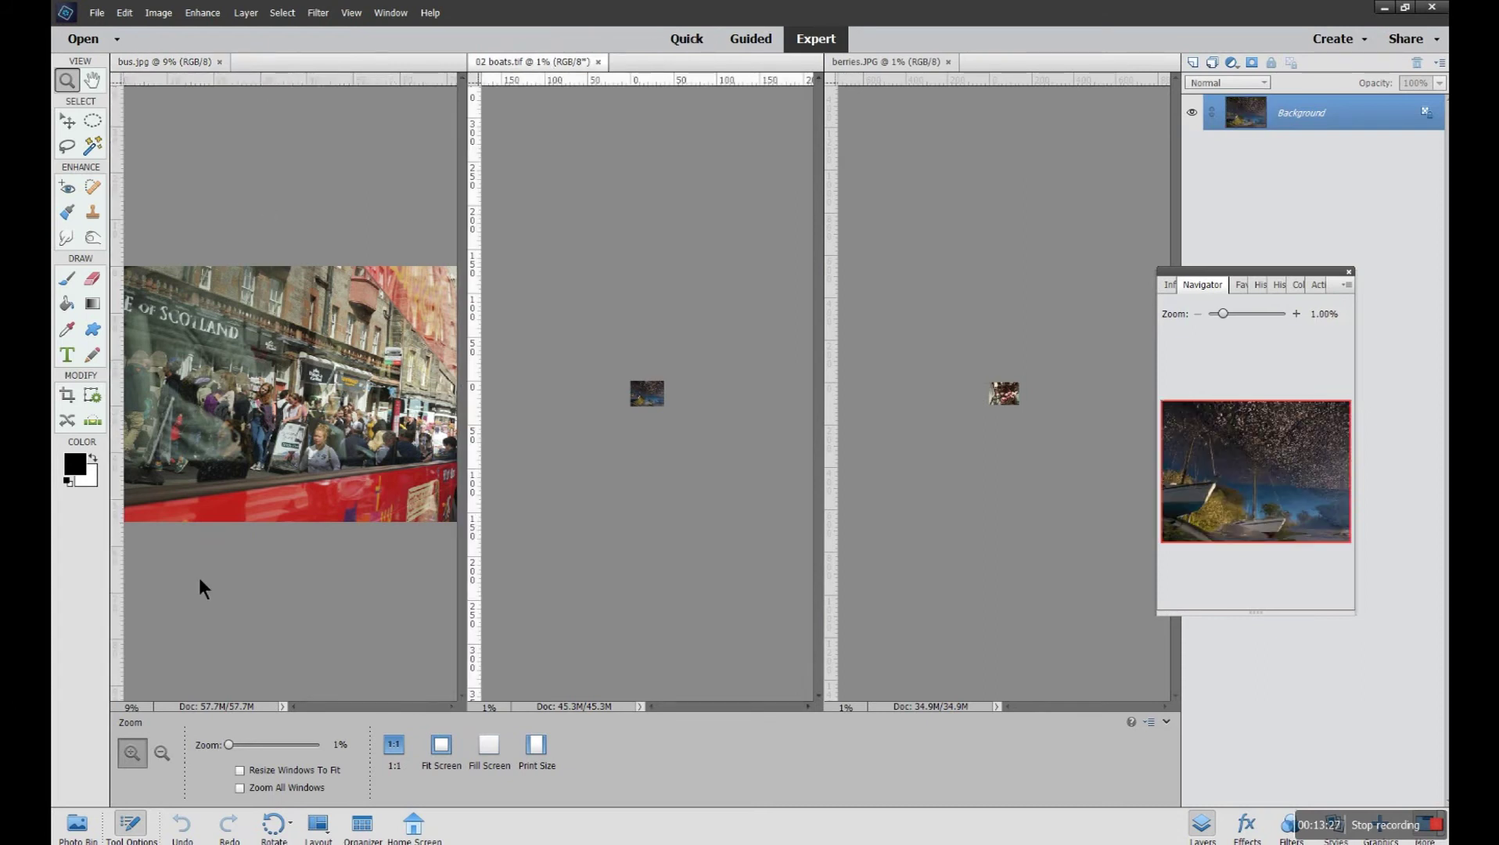
left_click_drag(229, 744, 235, 742)
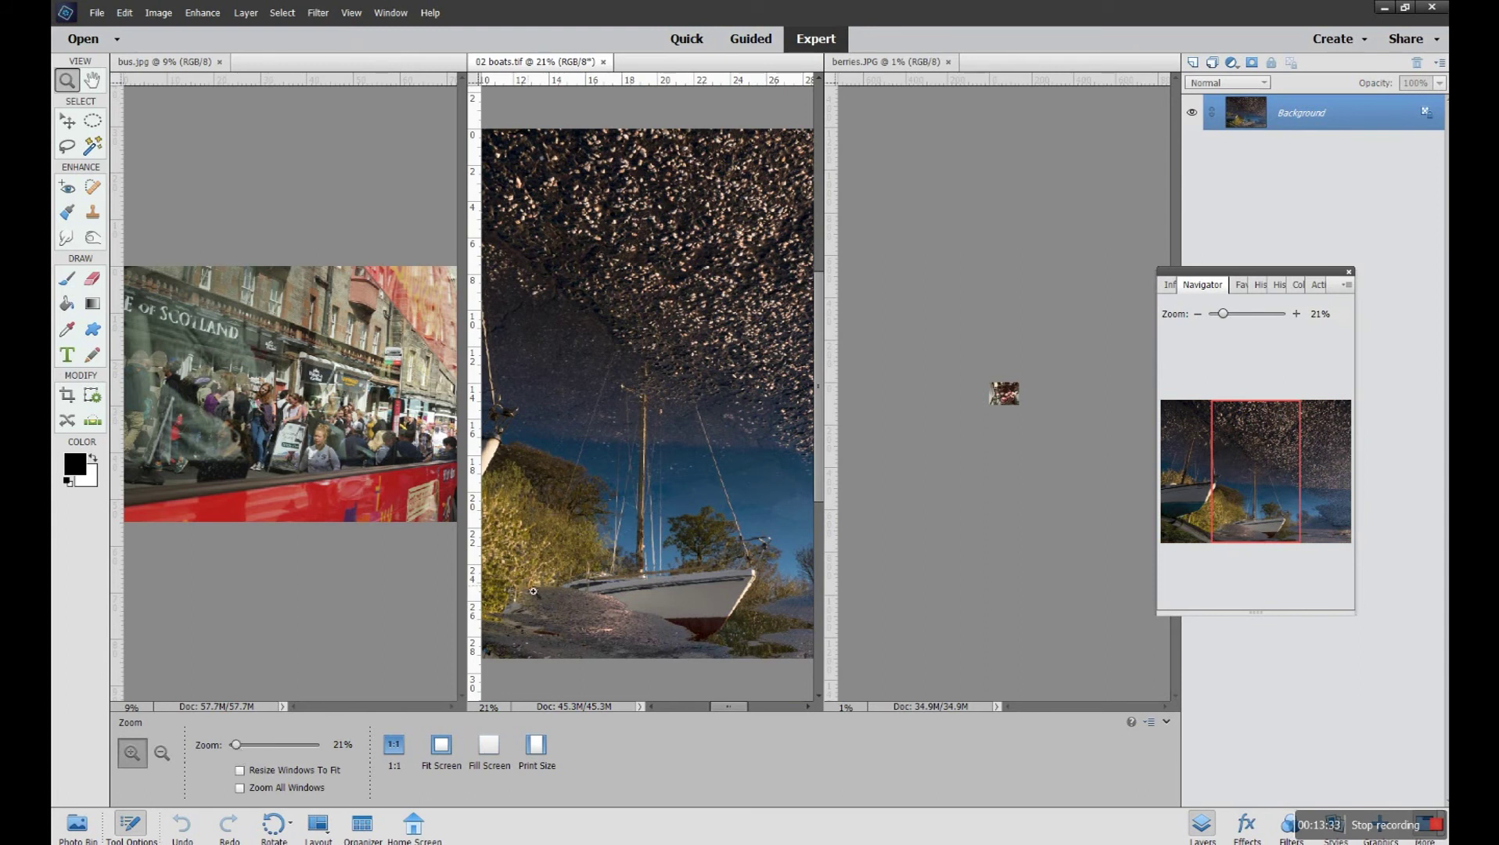
left_click(898, 268)
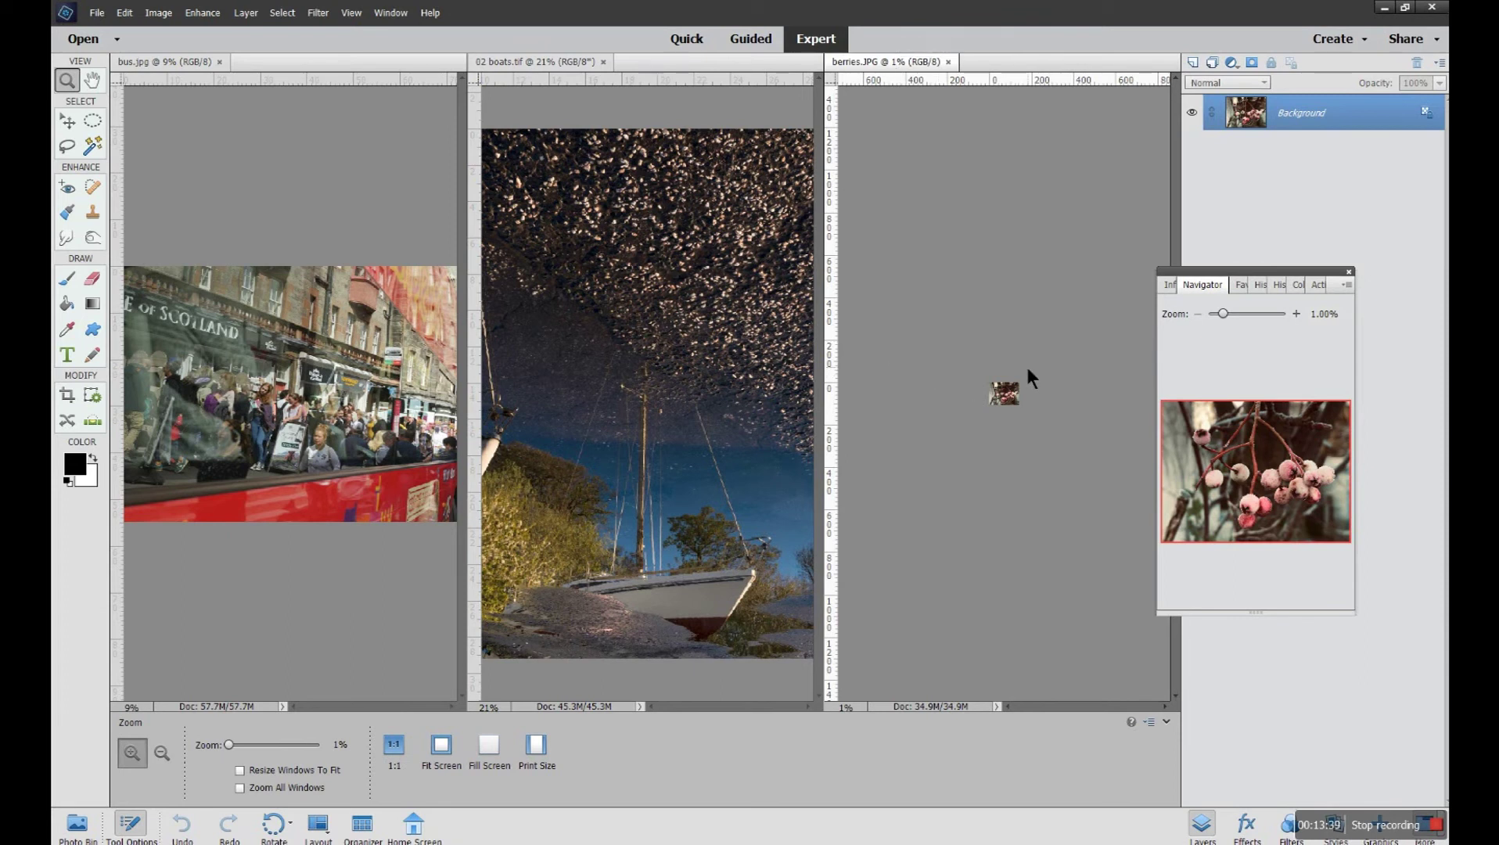
left_click_drag(232, 743, 234, 738)
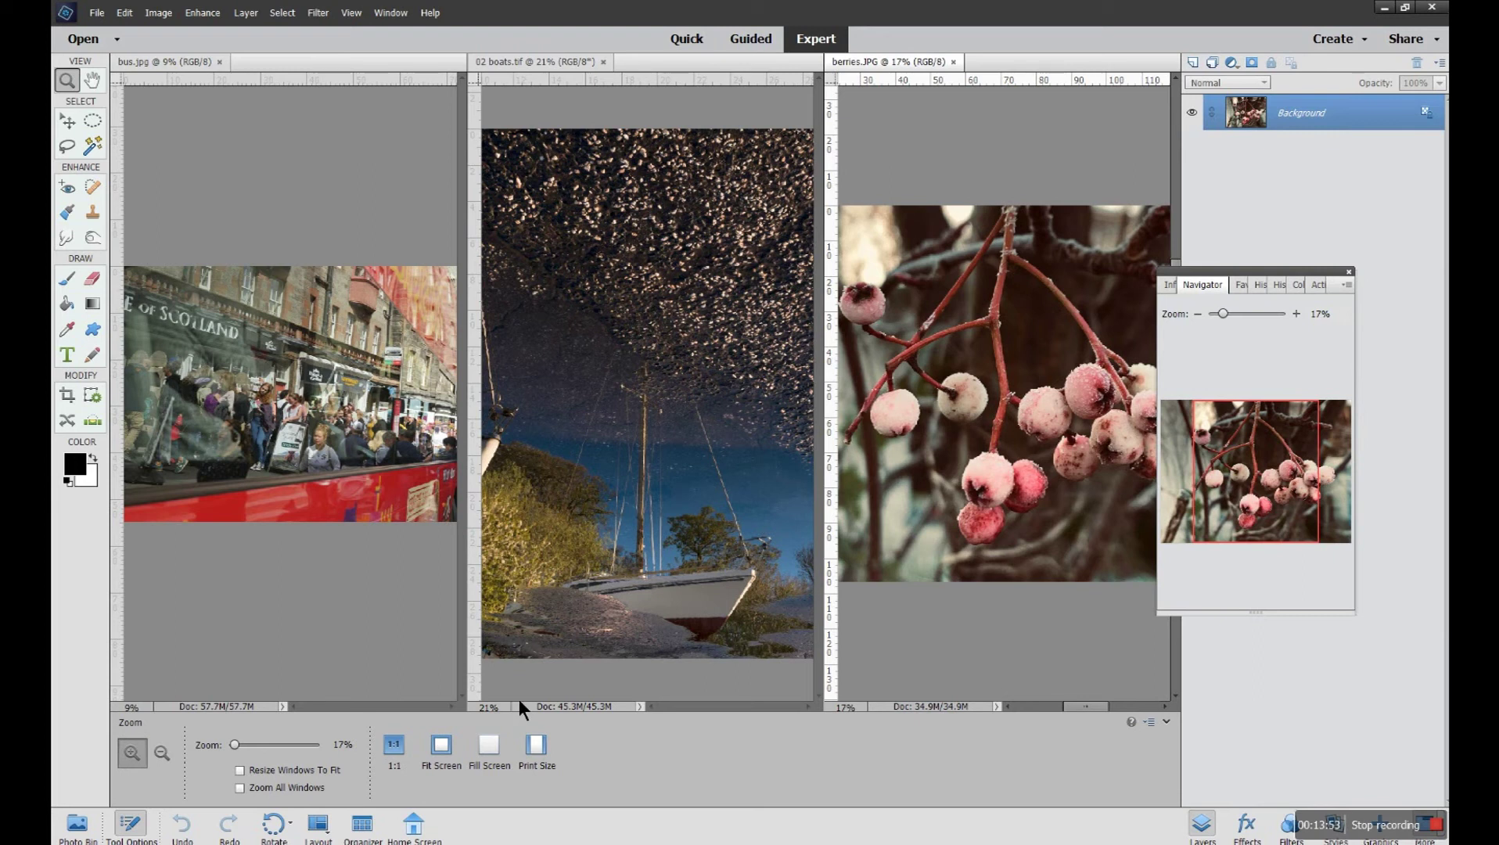
Turn Zoom All Windows back on and zoom all three photos together to 31%, 80% and finally 37%.
left_click(237, 789)
left_click_drag(234, 747, 236, 743)
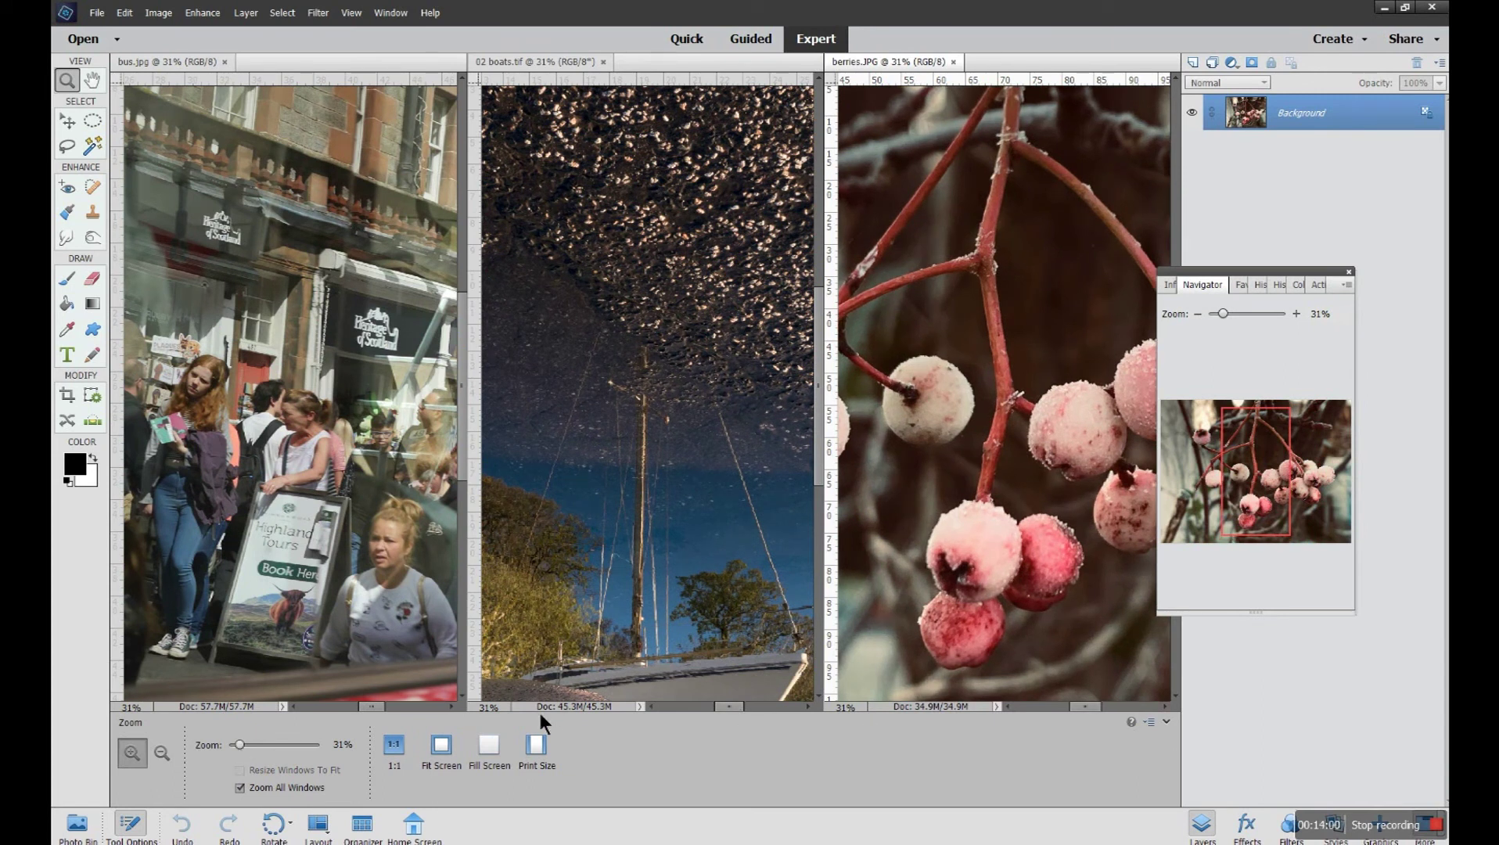
left_click_drag(239, 743, 258, 746)
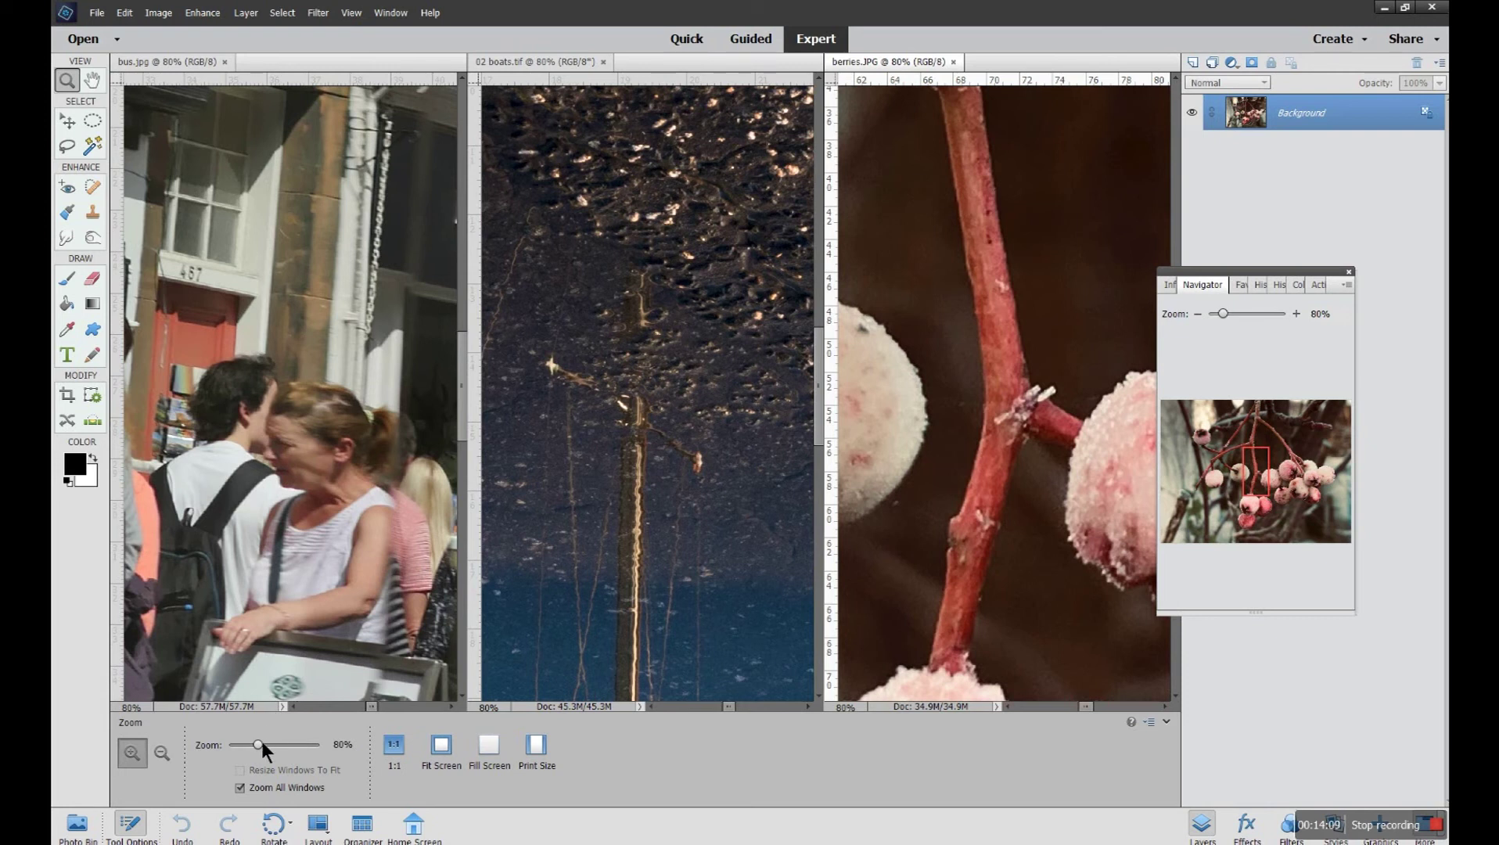
left_click_drag(259, 742, 241, 738)
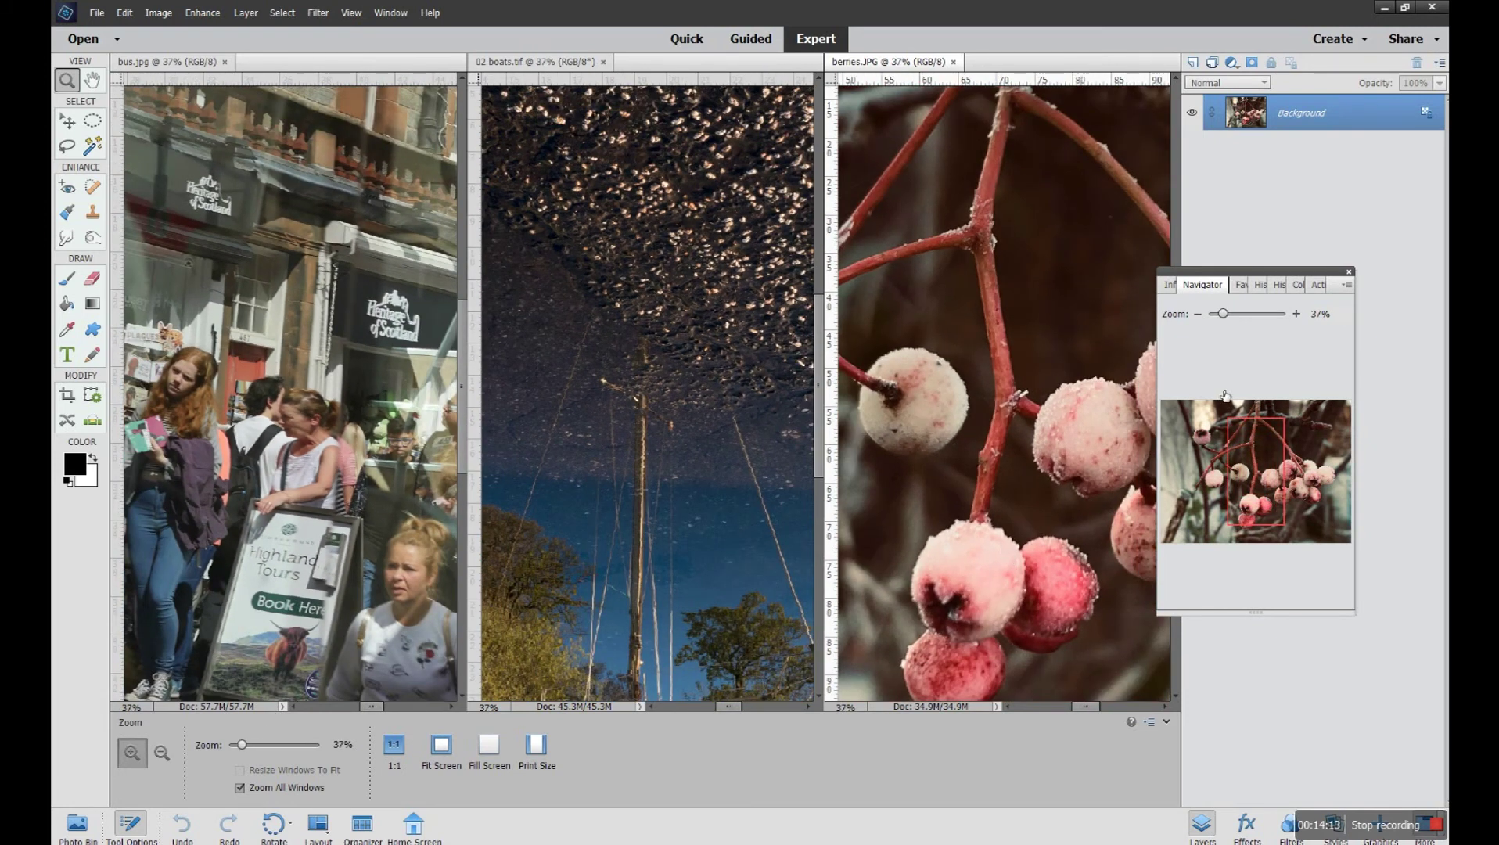
Zoom only berries.JPG to 22.76% with the Navigator, and bring all three photos to 35% with the Zoom tool's zoom setting.
left_click_drag(1209, 315, 1224, 314)
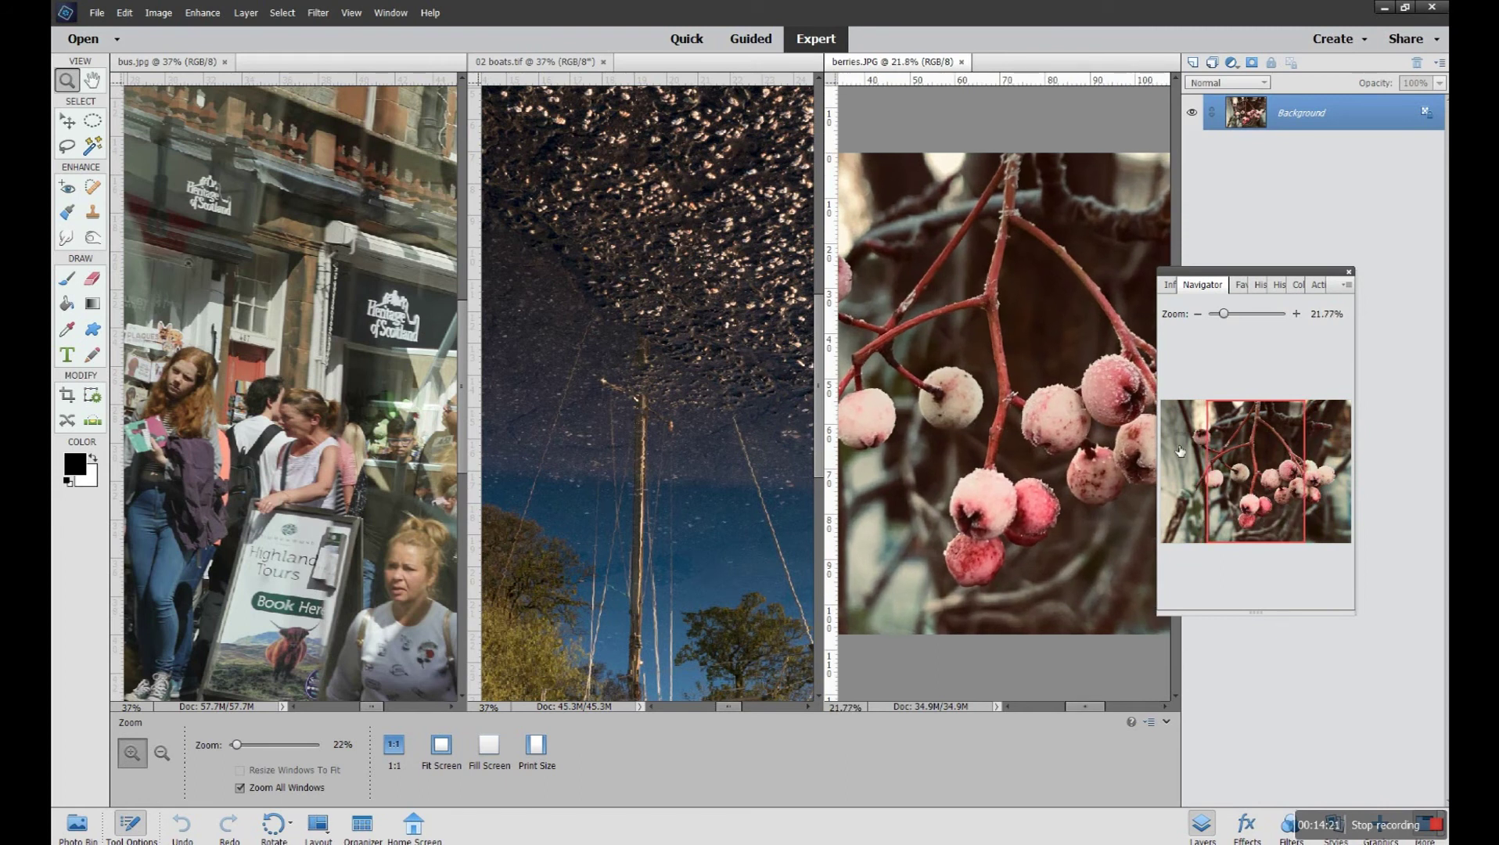
left_click_drag(1225, 315, 1225, 315)
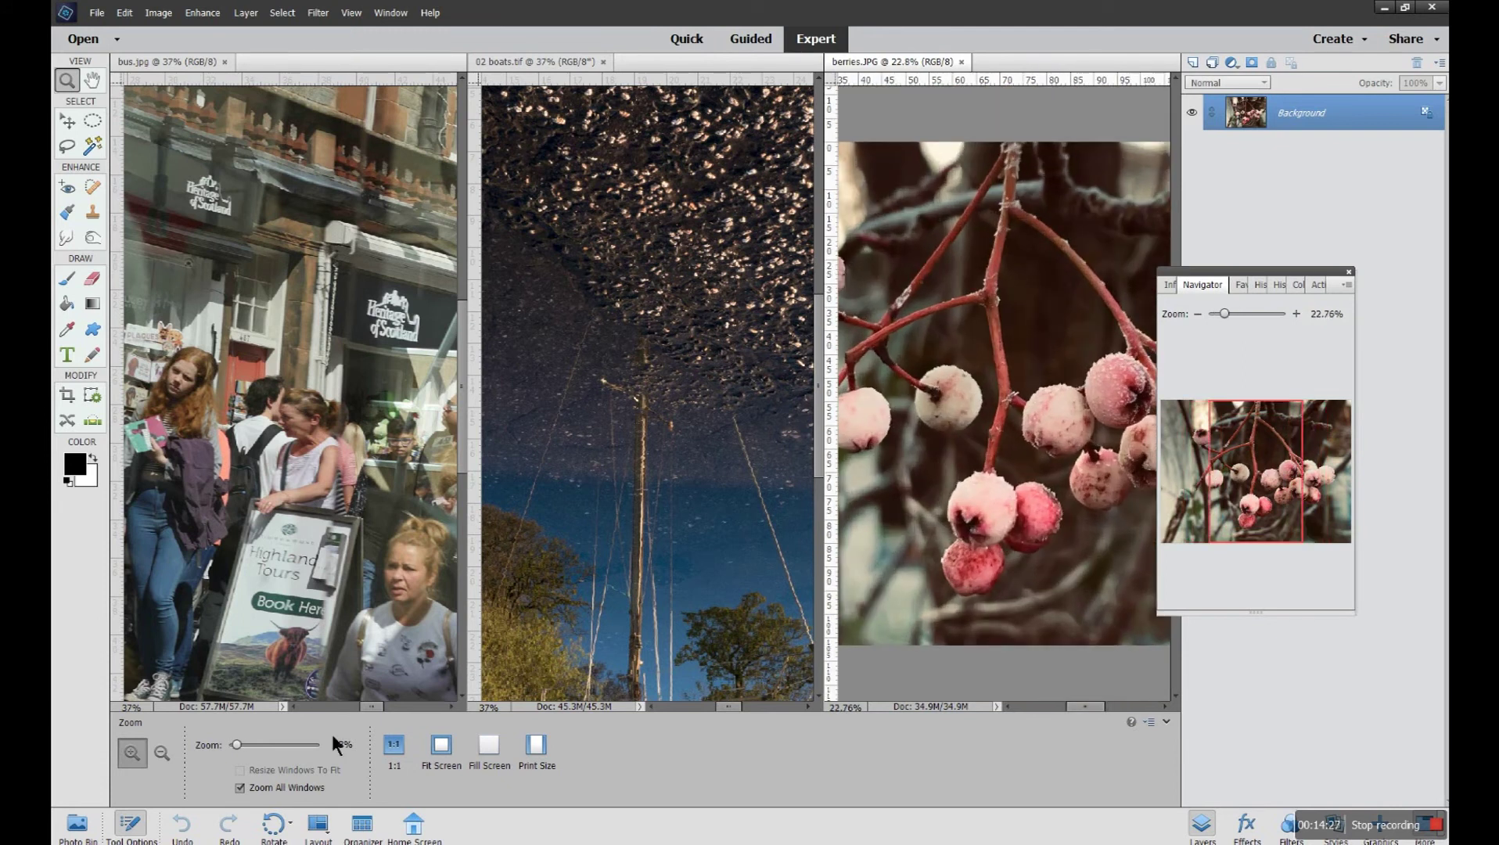
mouse_move(237, 744)
left_mouse_down()
mouse_move(258, 740)
mouse_move(240, 741)
left_mouse_up()
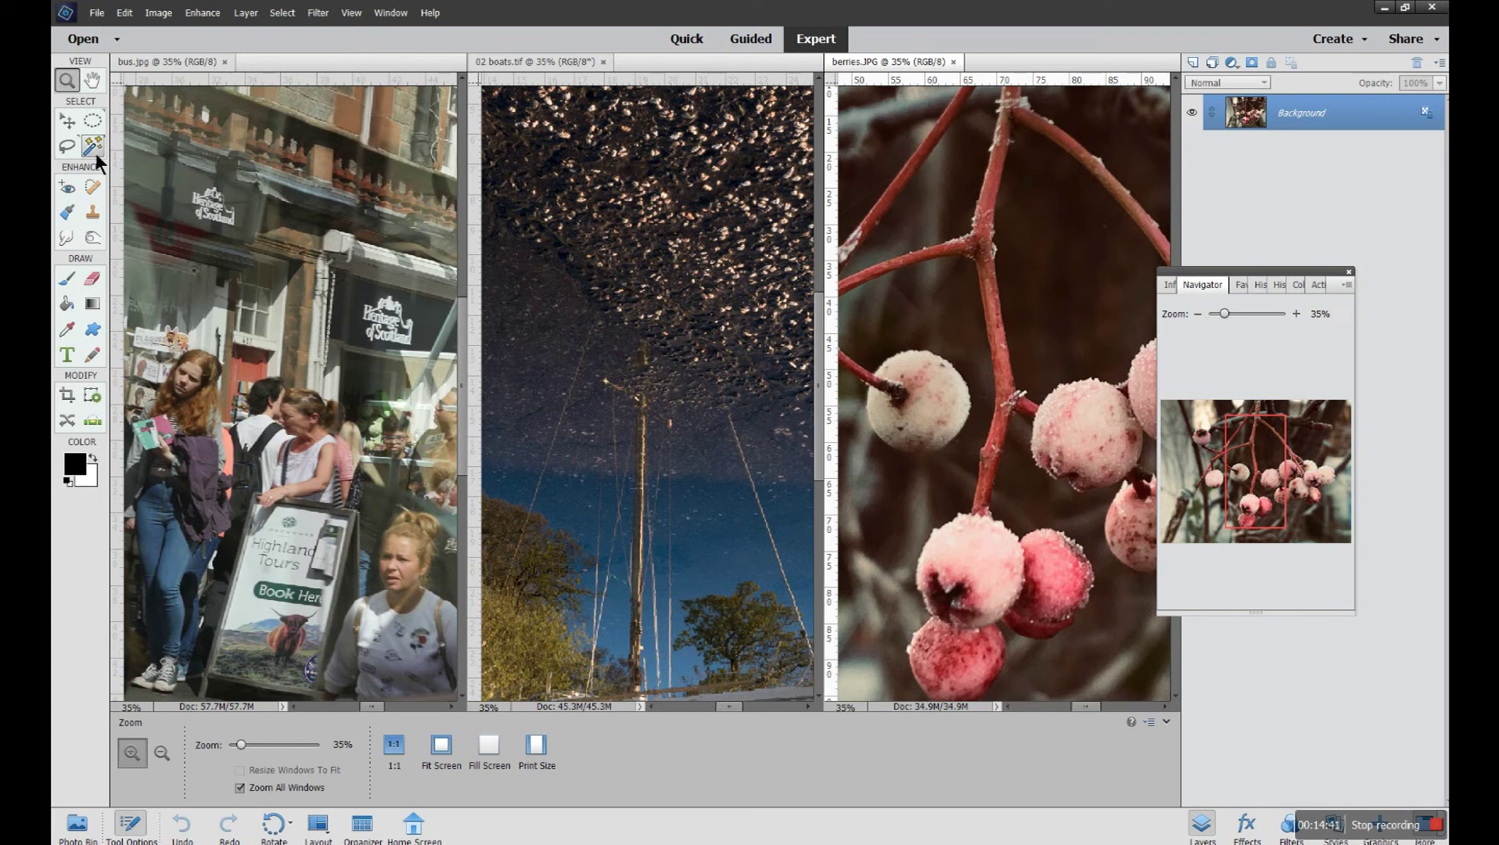
Move all three photos together with the Hand tool from the 02 boats.tif window, using Scroll All Windows.
left_click(90, 88)
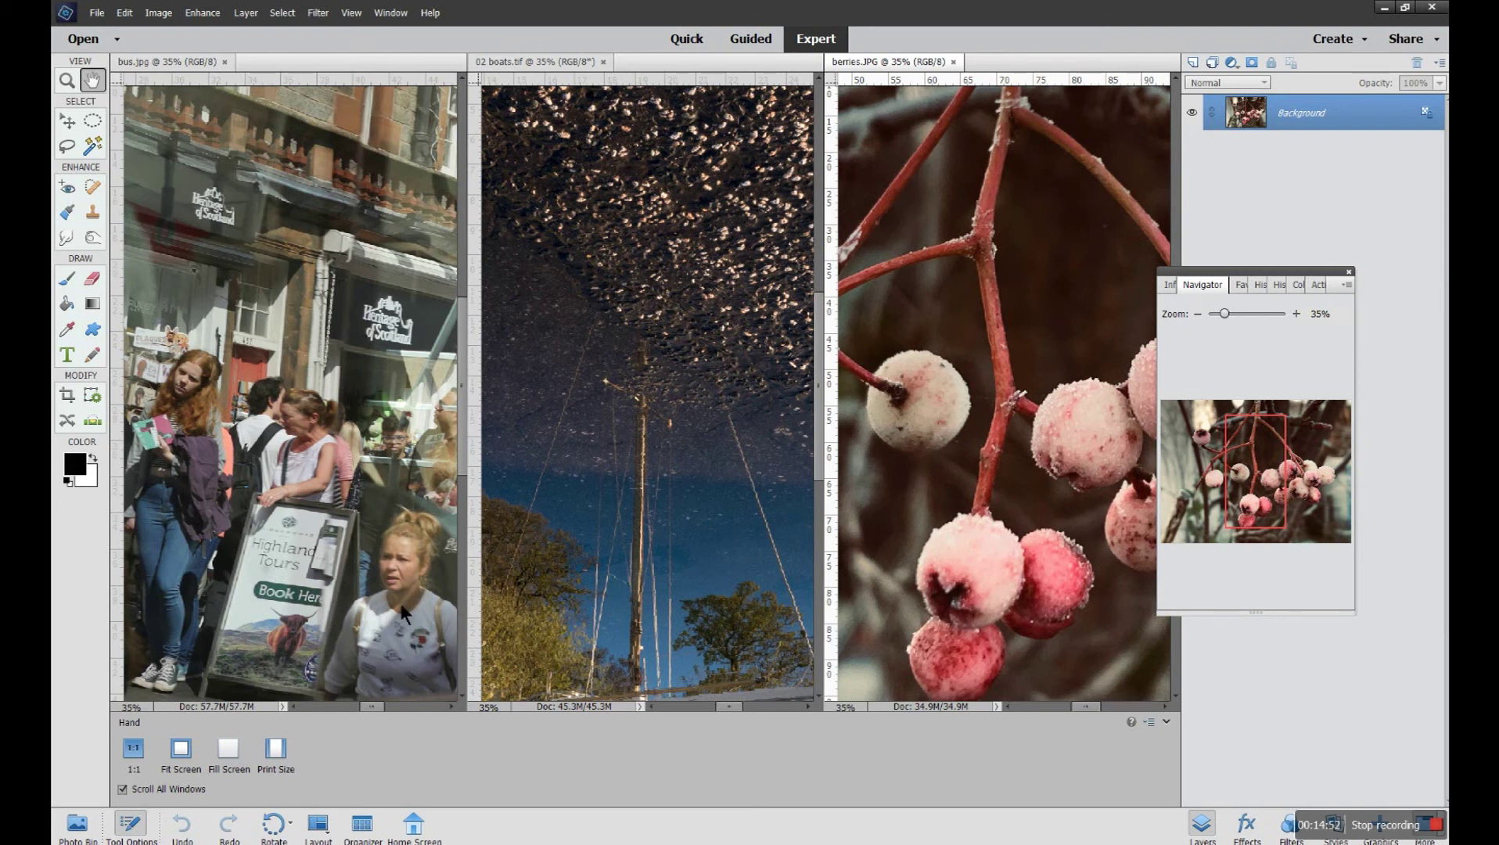
left_click(532, 534)
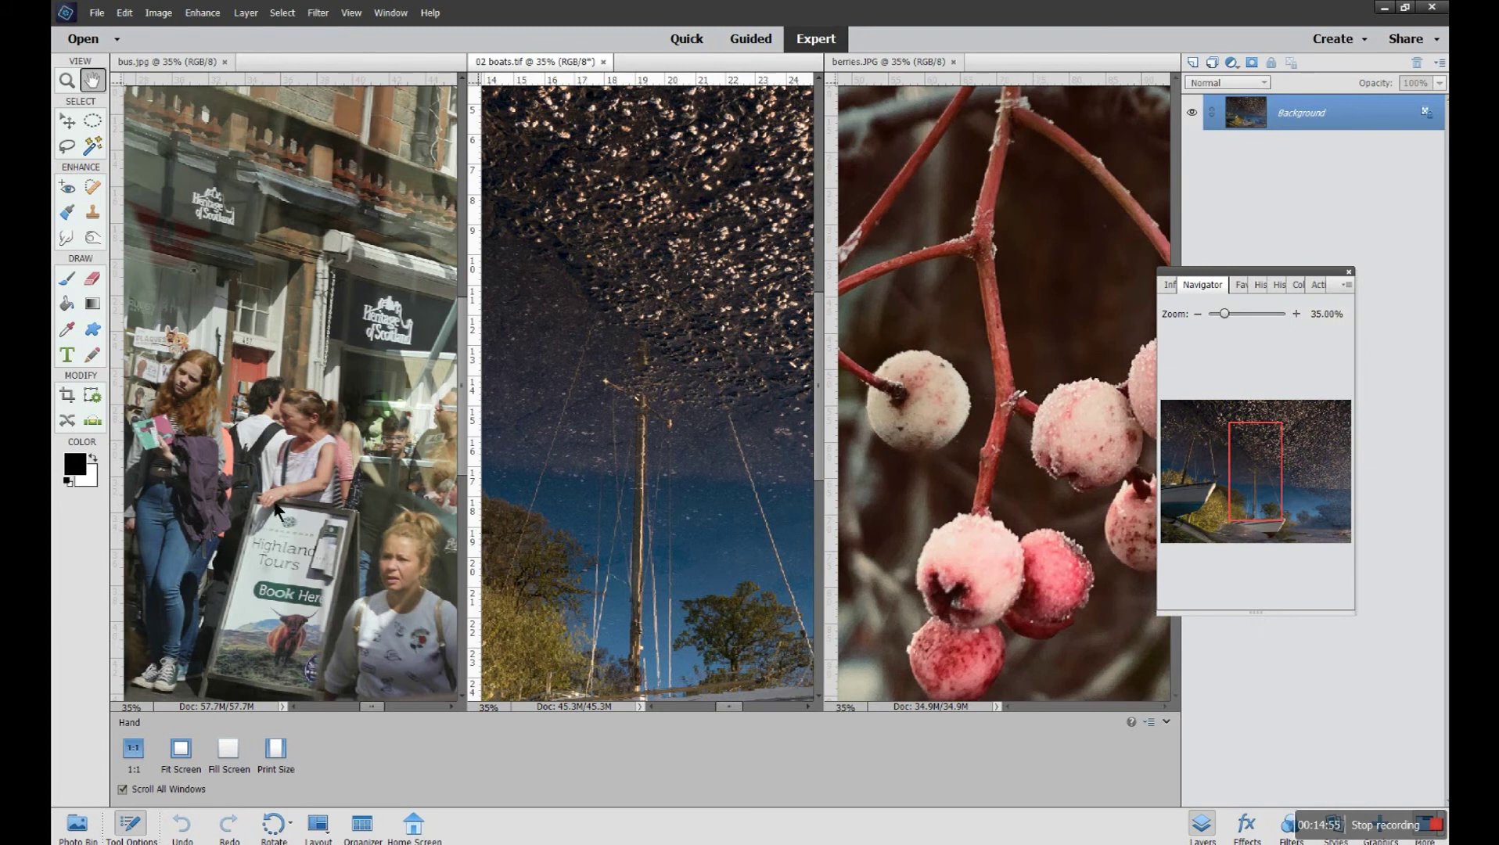
left_click_drag(548, 520, 583, 463)
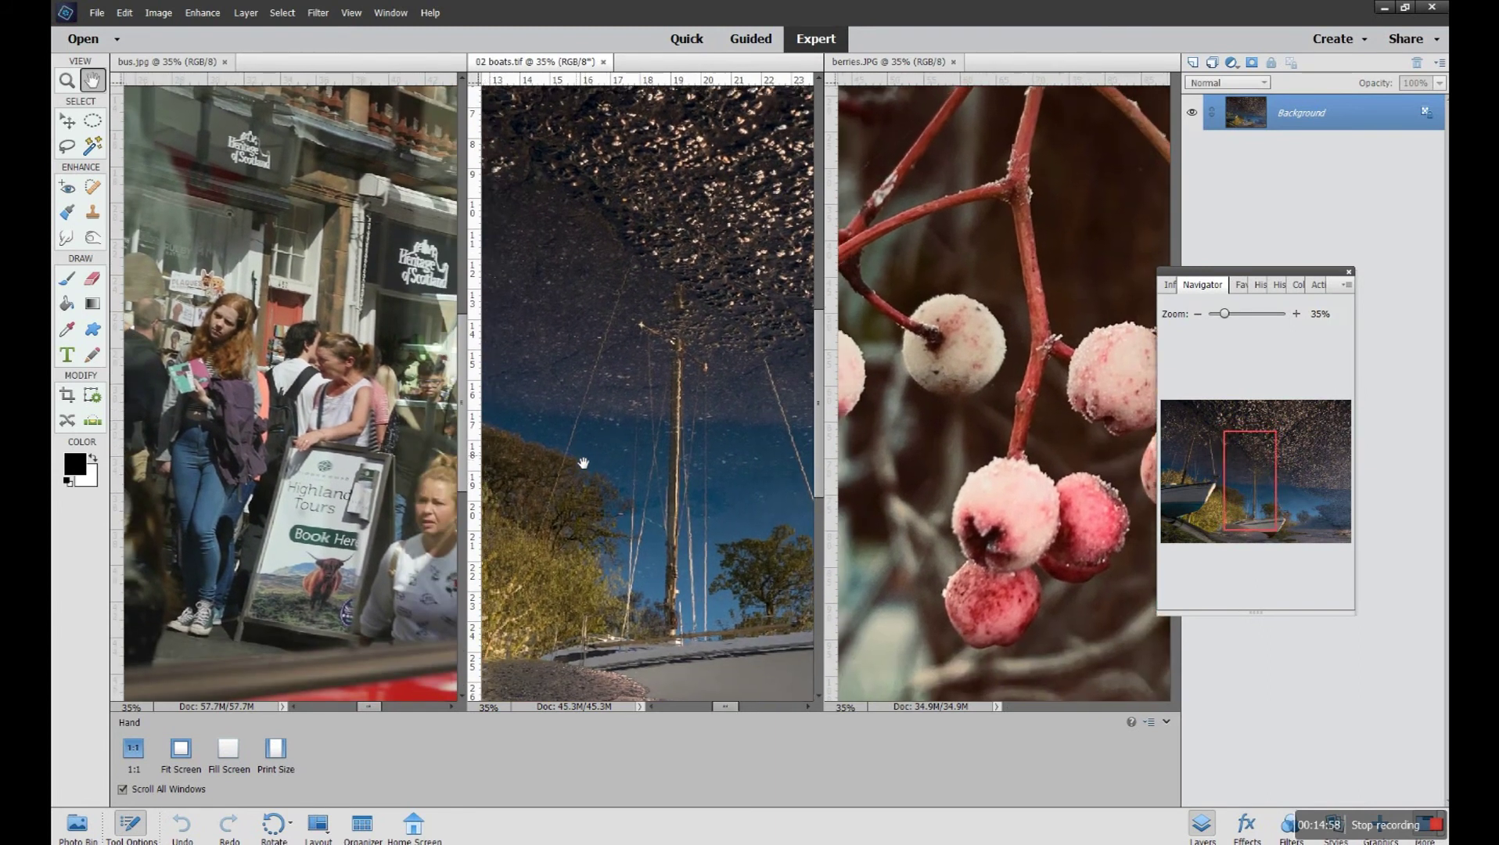
Turn off Scroll All Windows and move the boats, berries and bus photos individually with the Hand tool.
left_click(122, 789)
left_click_drag(701, 480, 687, 596)
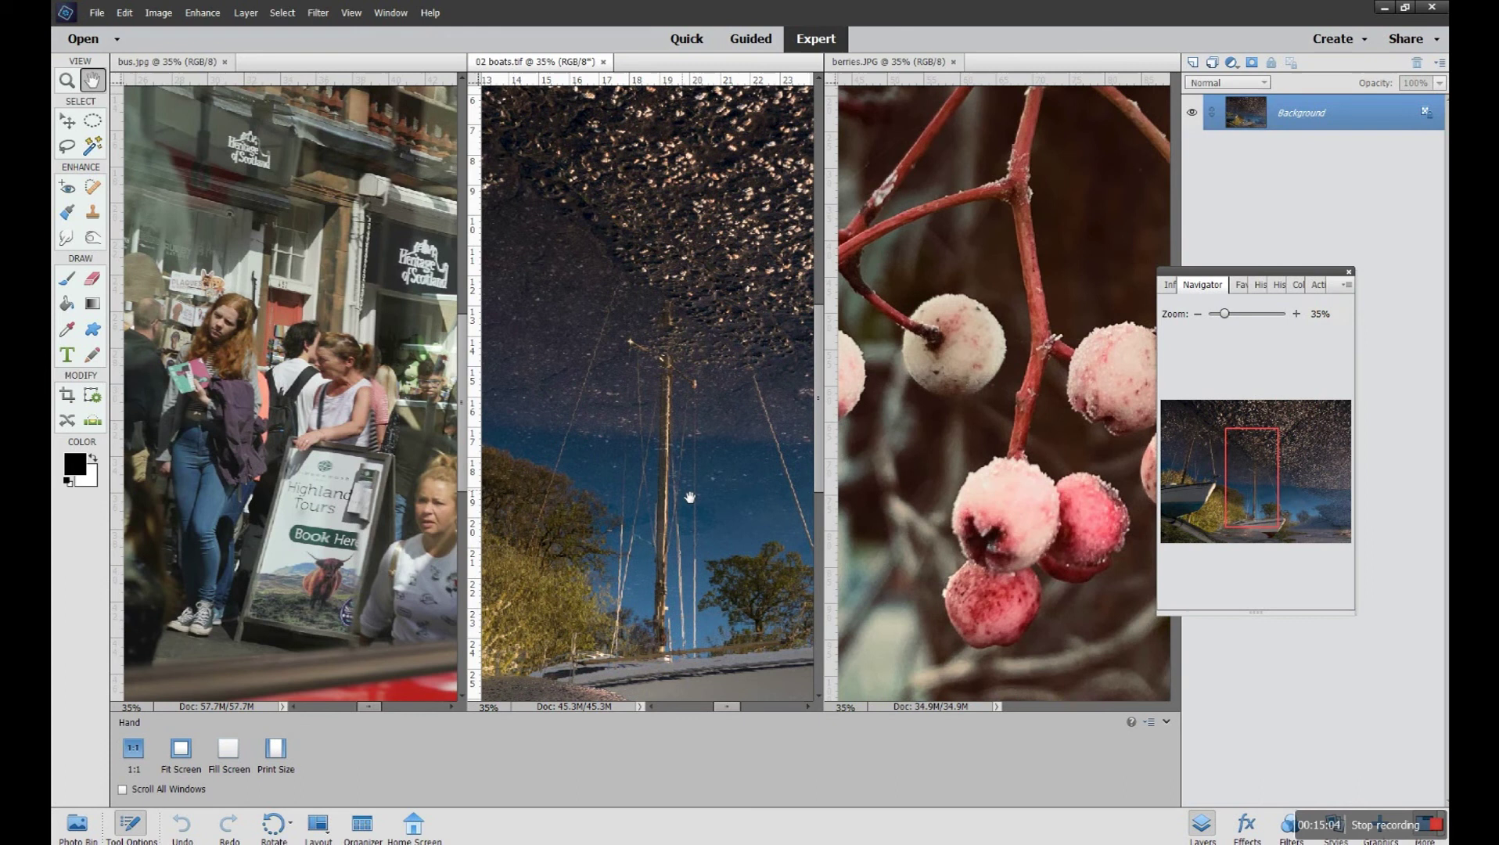
left_click(938, 477)
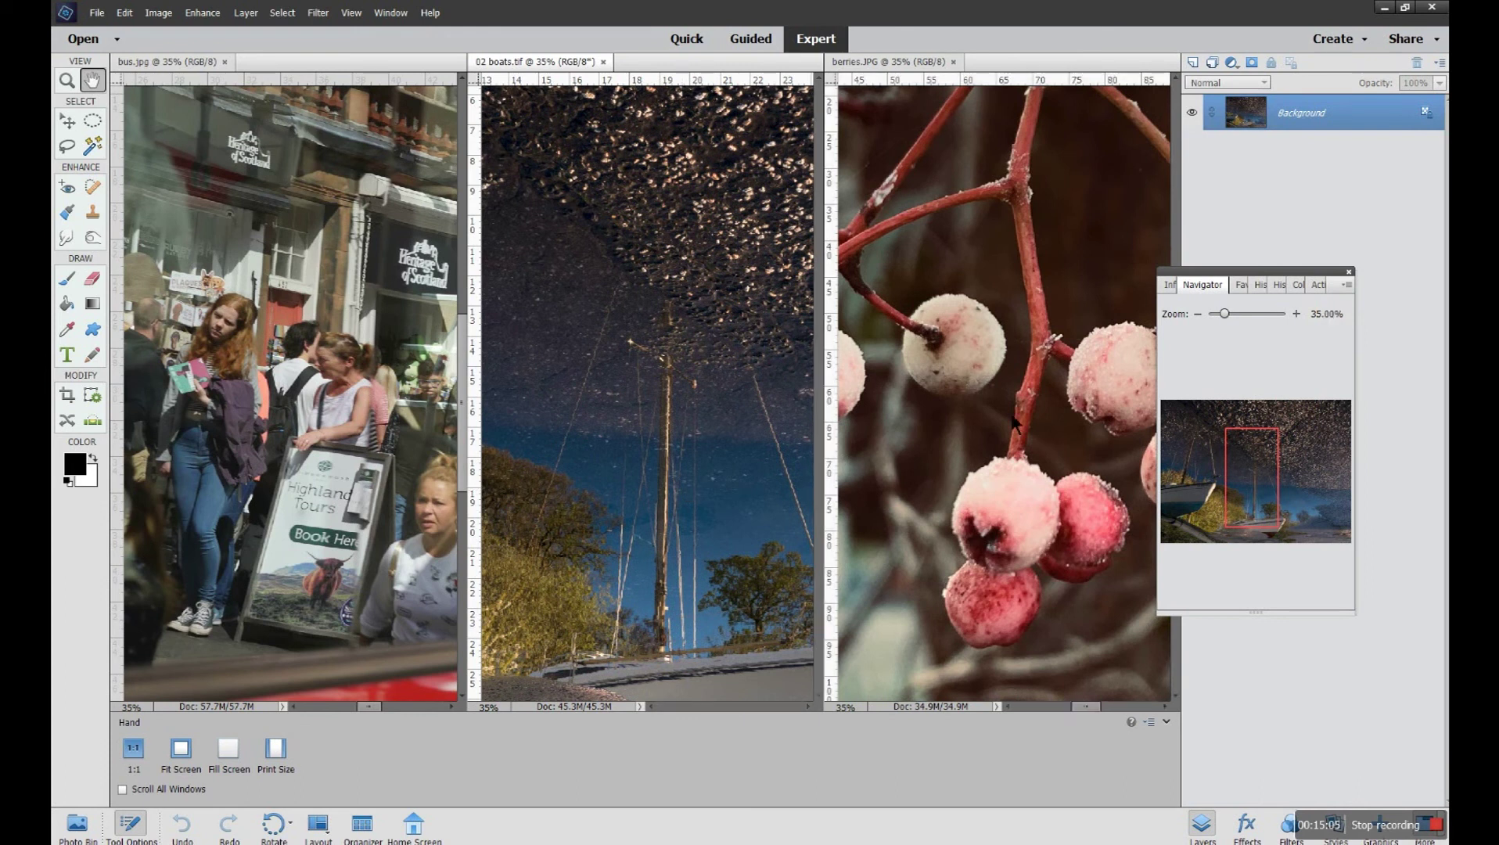
left_click_drag(1014, 423, 1021, 442)
left_click(366, 439)
mouse_move(366, 439)
left_mouse_down()
mouse_move(353, 392)
mouse_move(359, 429)
left_mouse_up()
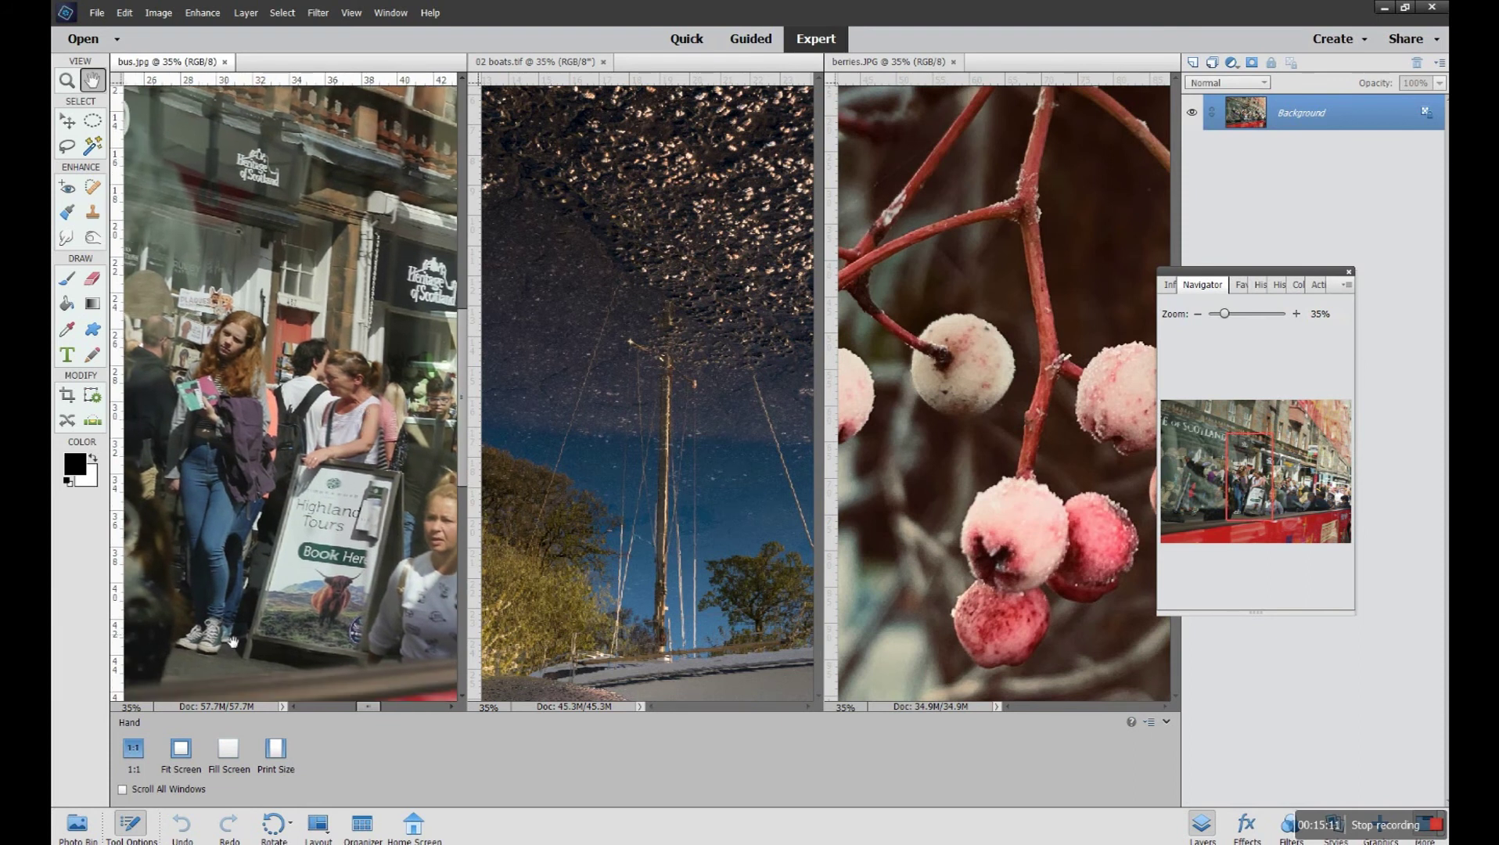
Turn Scroll All Windows back on and move all three photos together from the bus.jpg window.
left_click(122, 788)
mouse_move(280, 479)
left_mouse_down()
mouse_move(286, 501)
mouse_move(295, 462)
left_mouse_up()
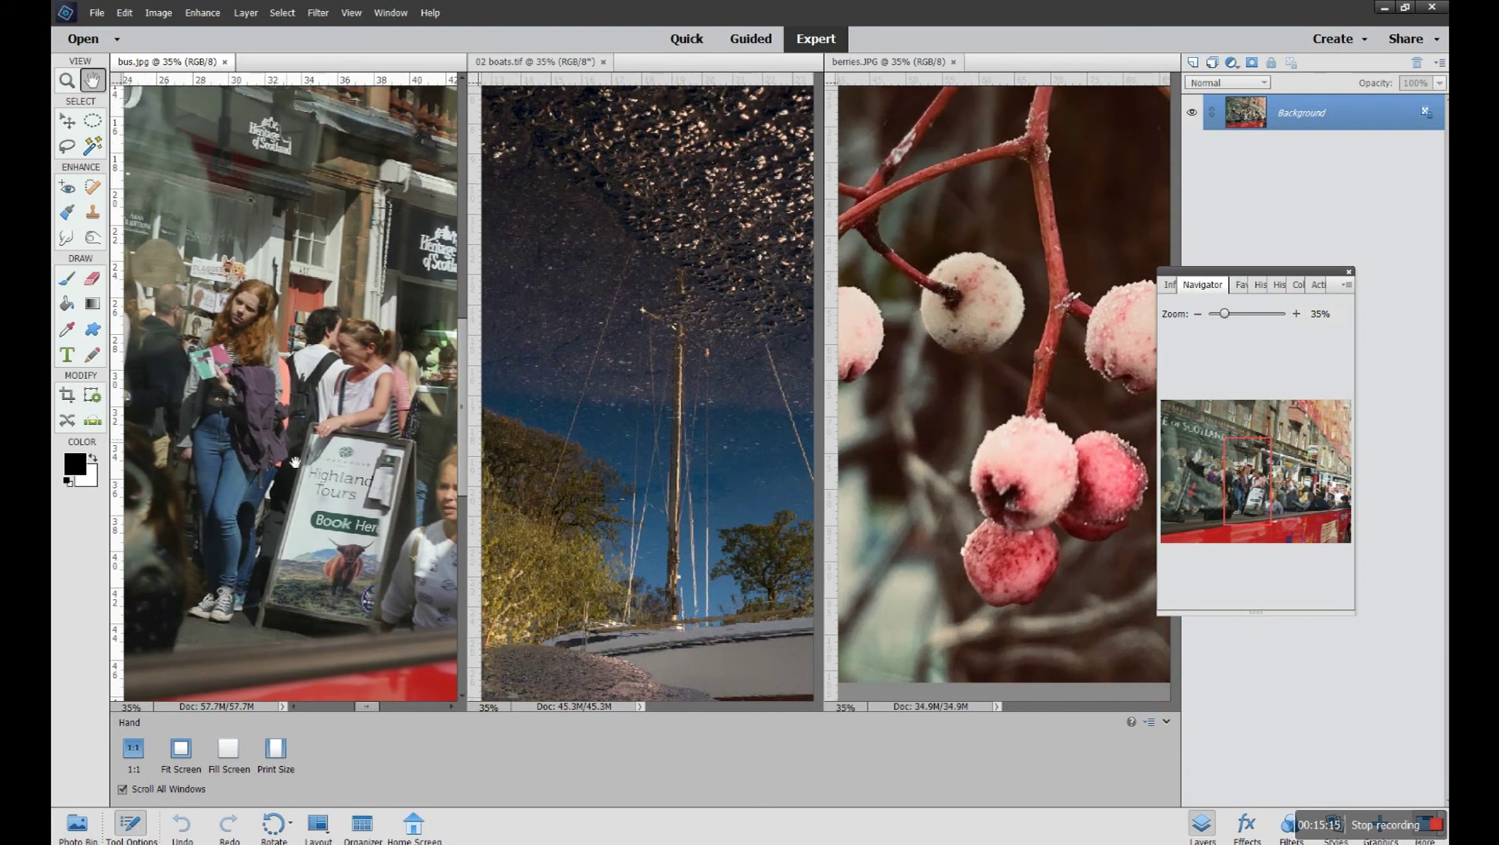
left_click_drag(295, 463, 344, 497)
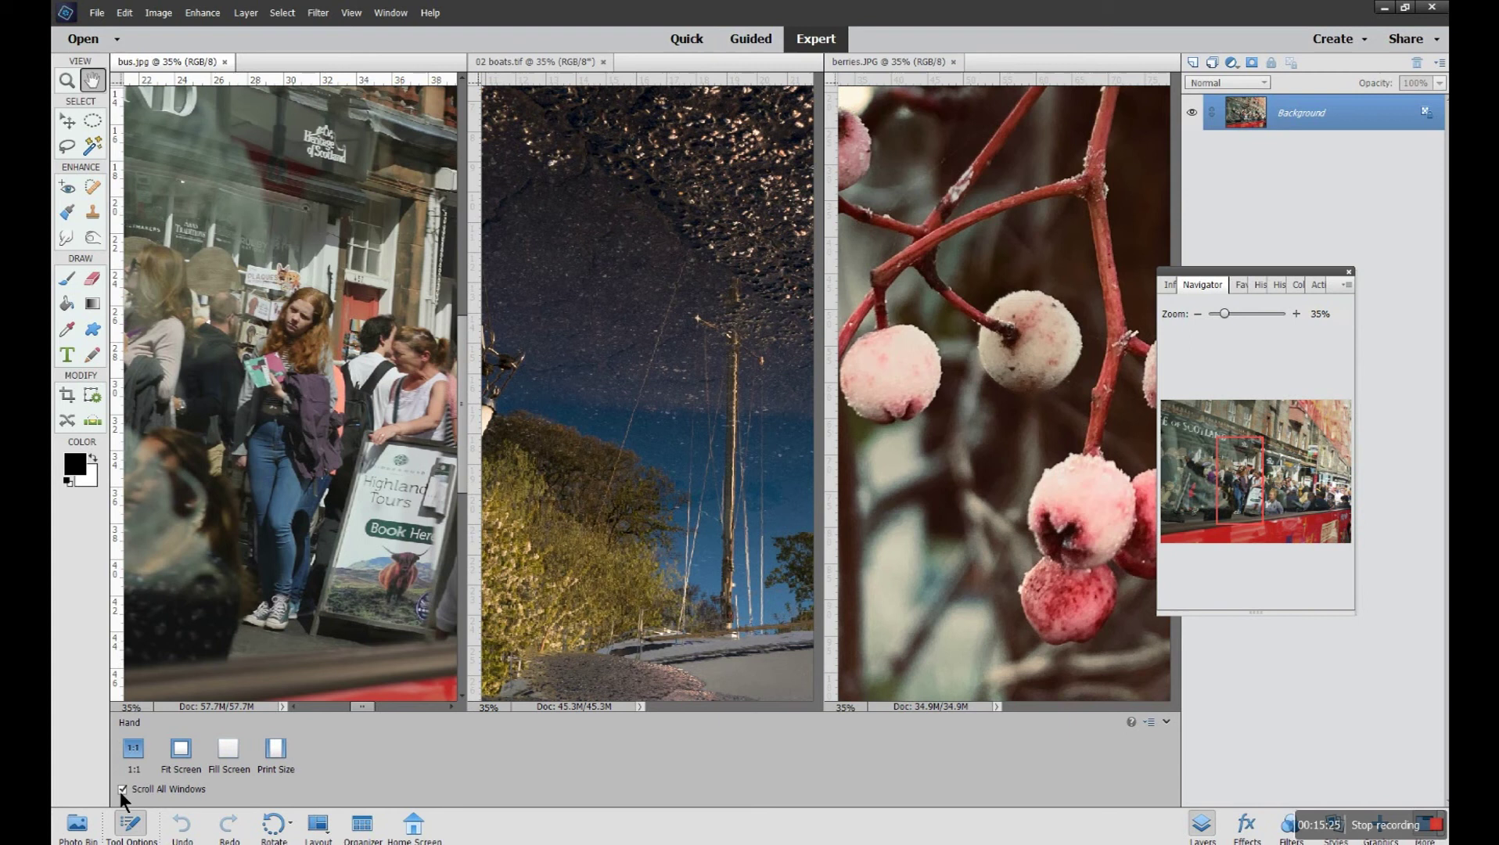
Switch to the Zoom tool, nudge the Navigator panel sideways, and hide it and show it again.
left_click(69, 83)
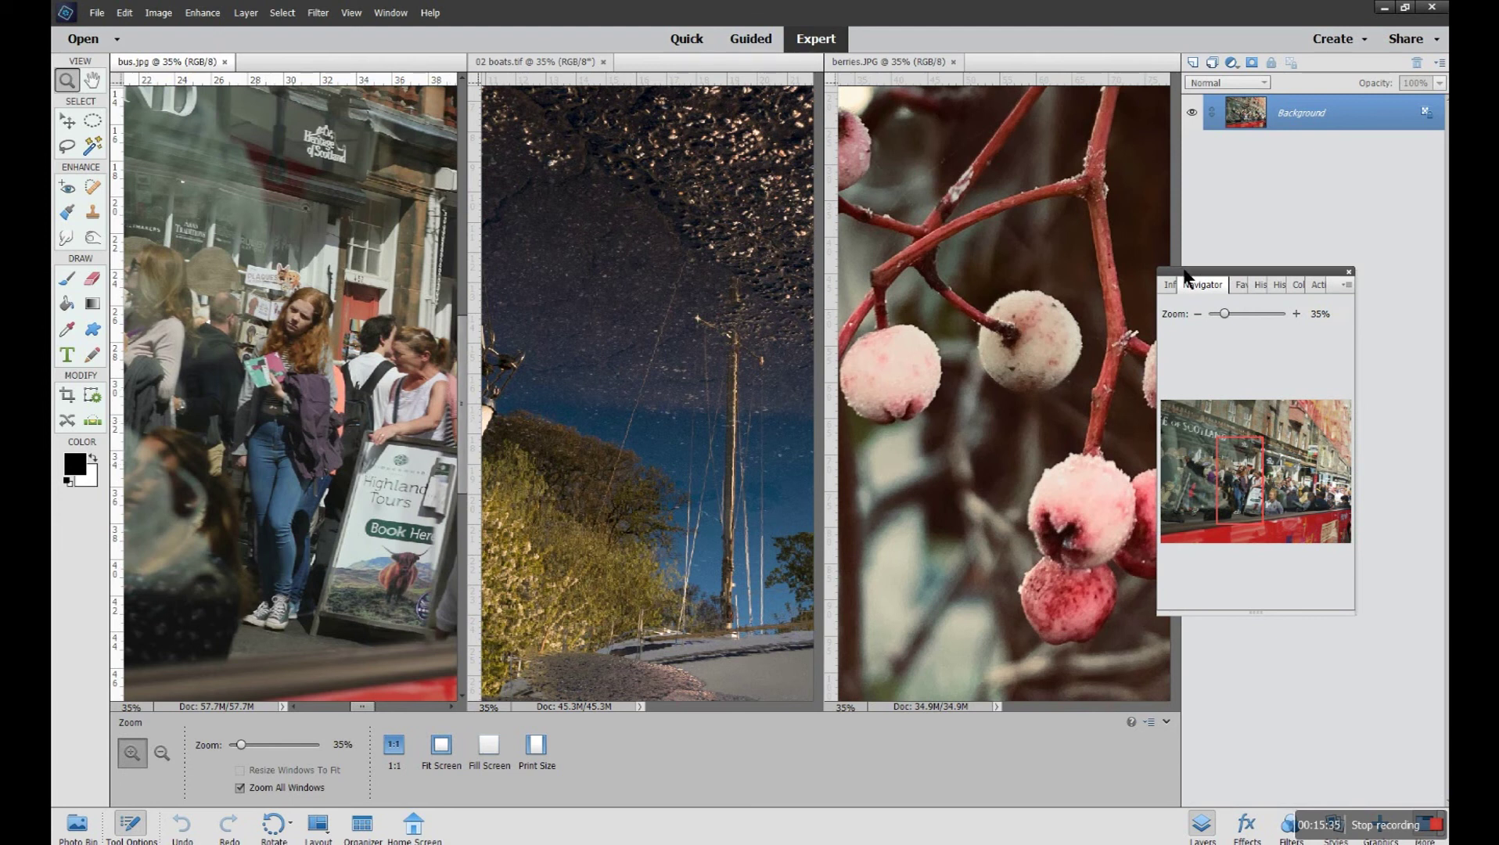
left_click_drag(1186, 276, 1194, 276)
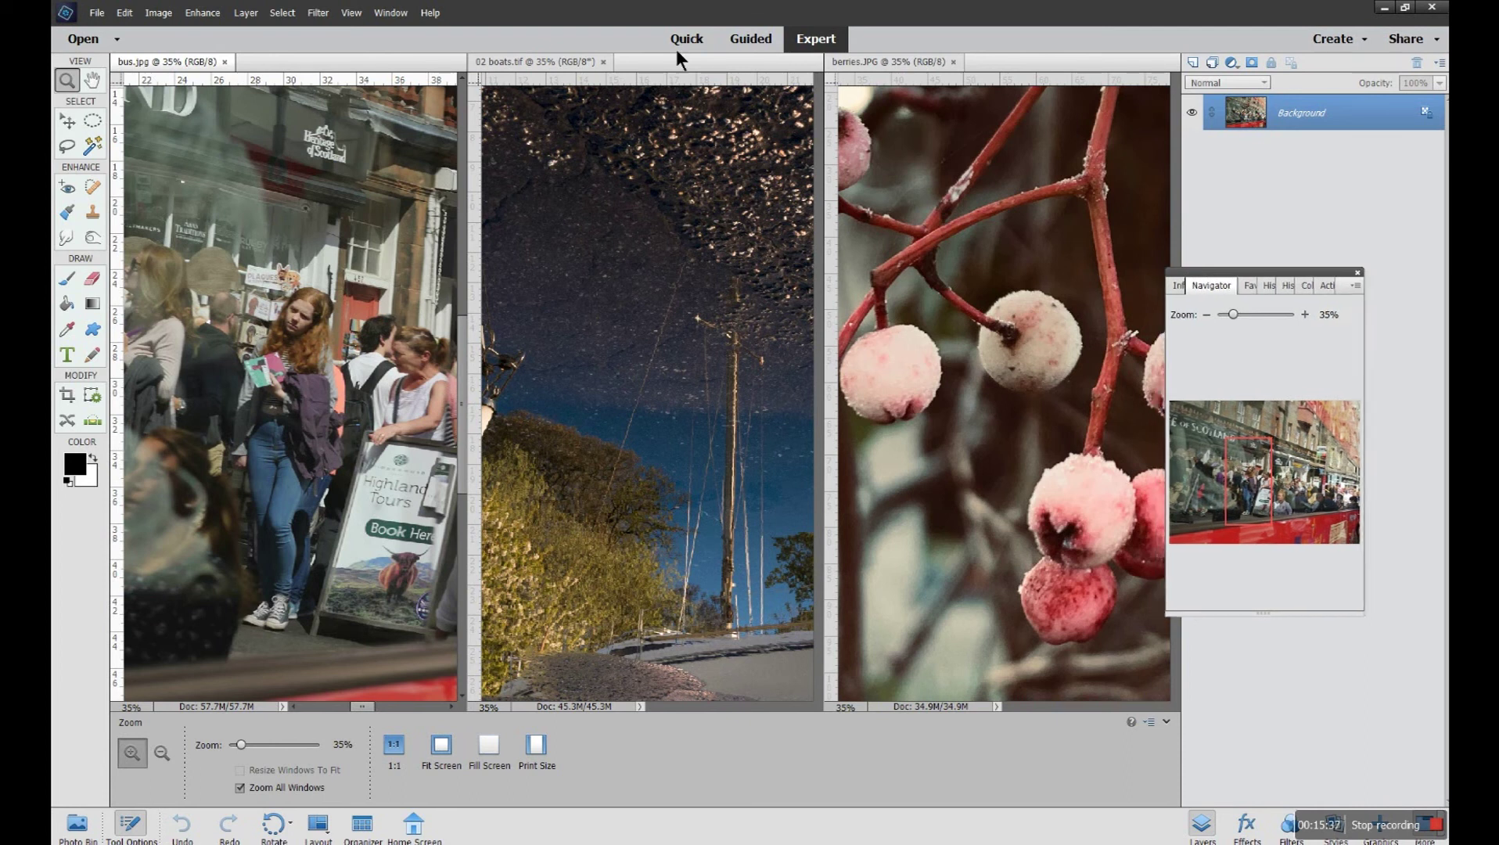
left_click(390, 12)
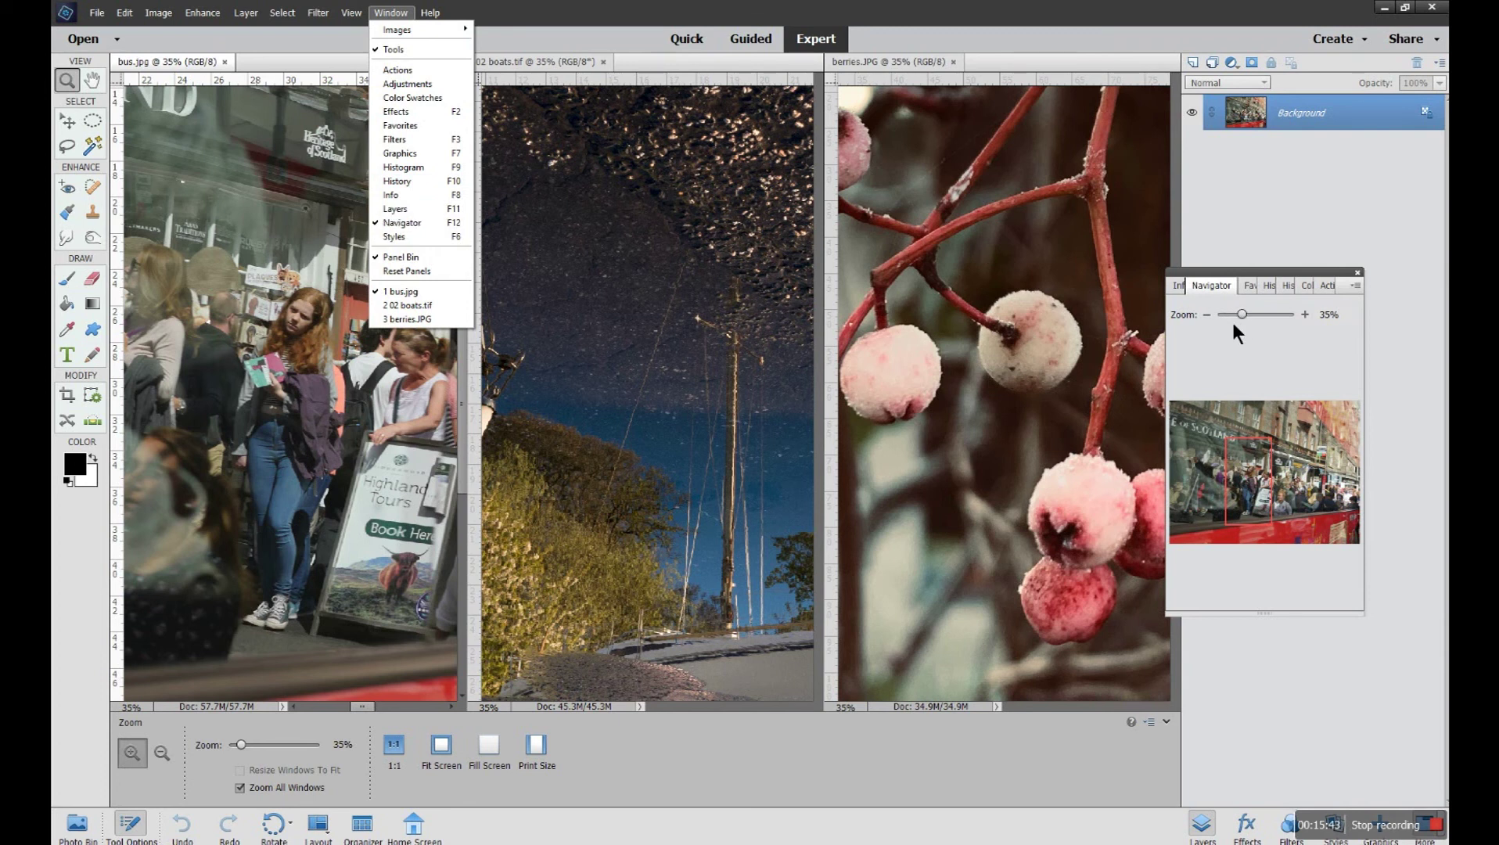
left_click(375, 222)
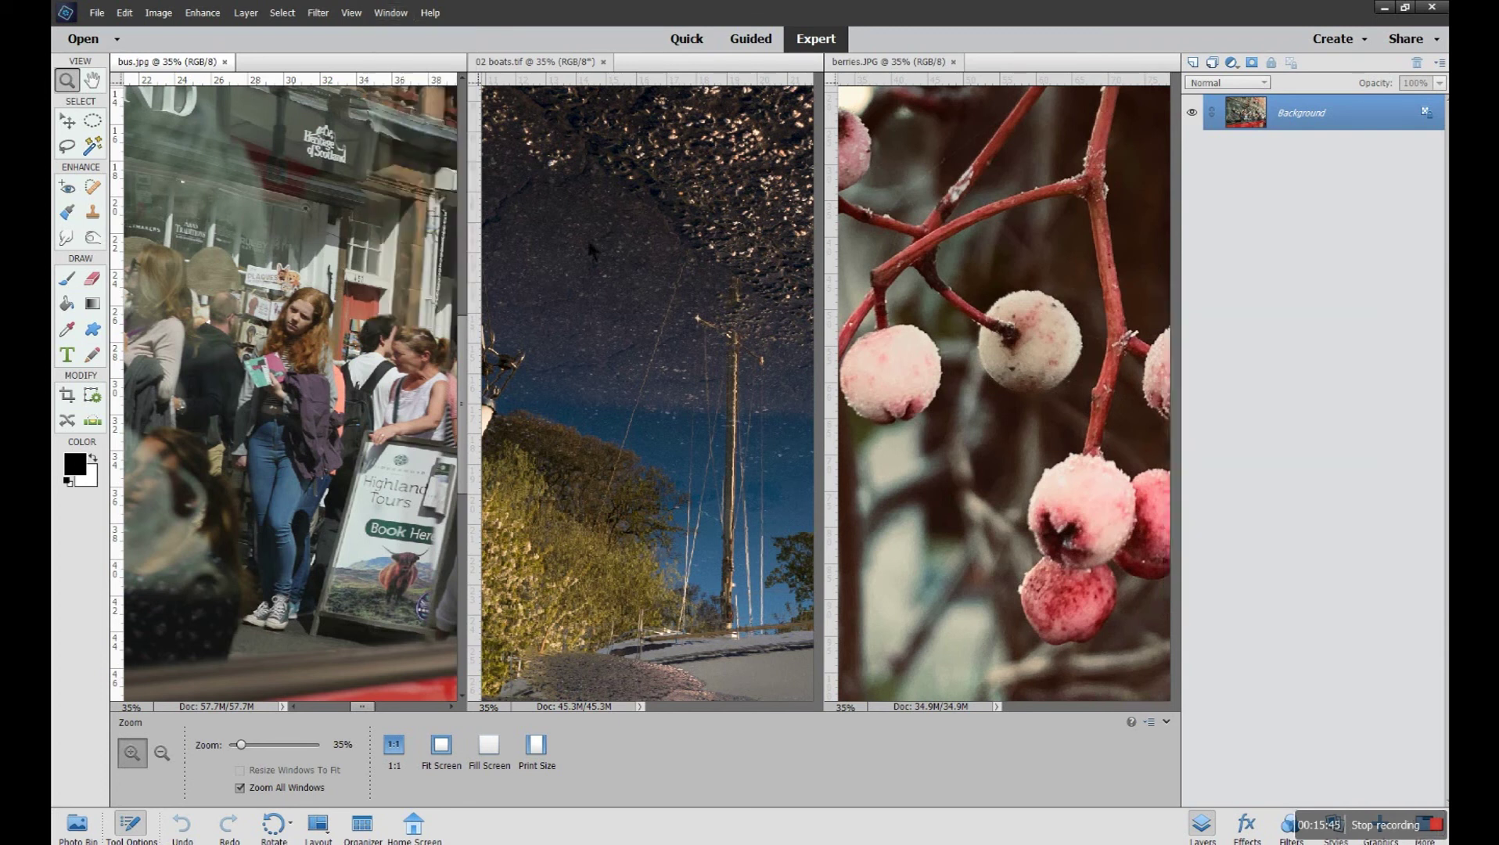
left_click(391, 13)
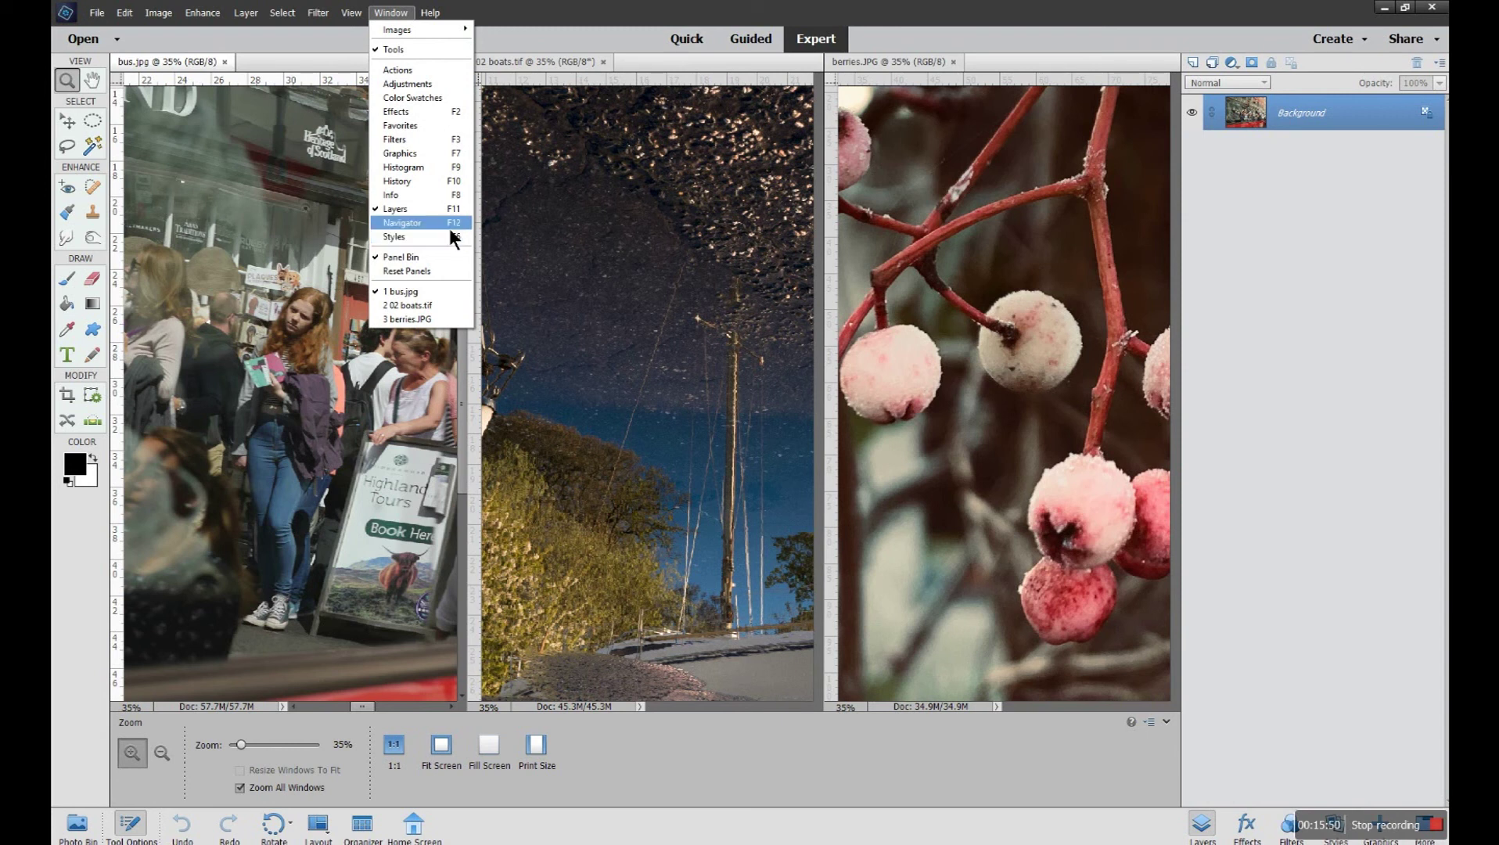
left_click(402, 222)
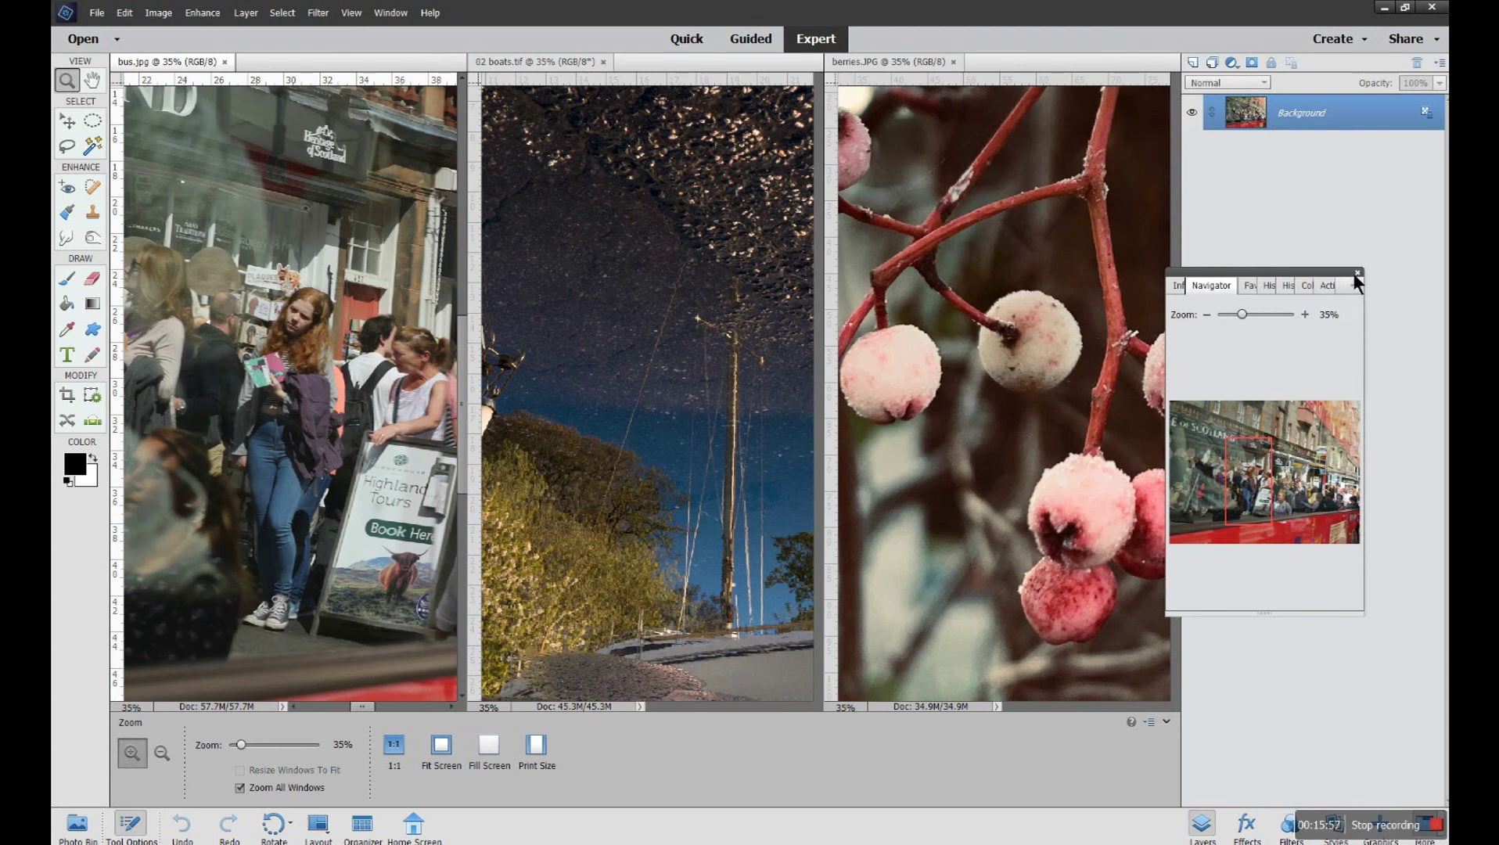
Move the Navigator panel over the berries photo, close it and reopen it.
left_click_drag(1354, 273, 1289, 277)
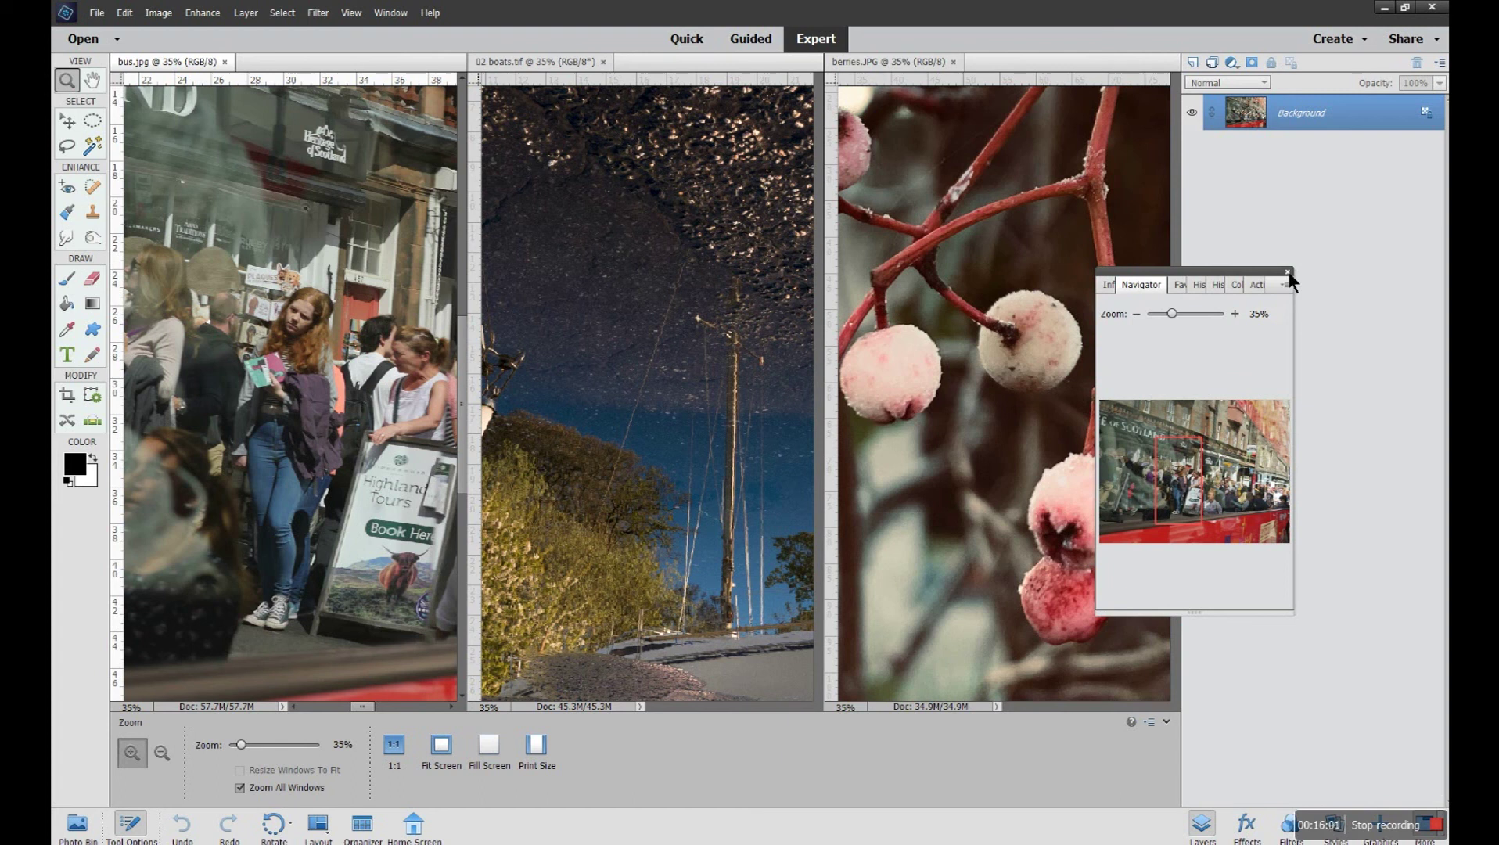
left_click(1288, 273)
left_click(392, 13)
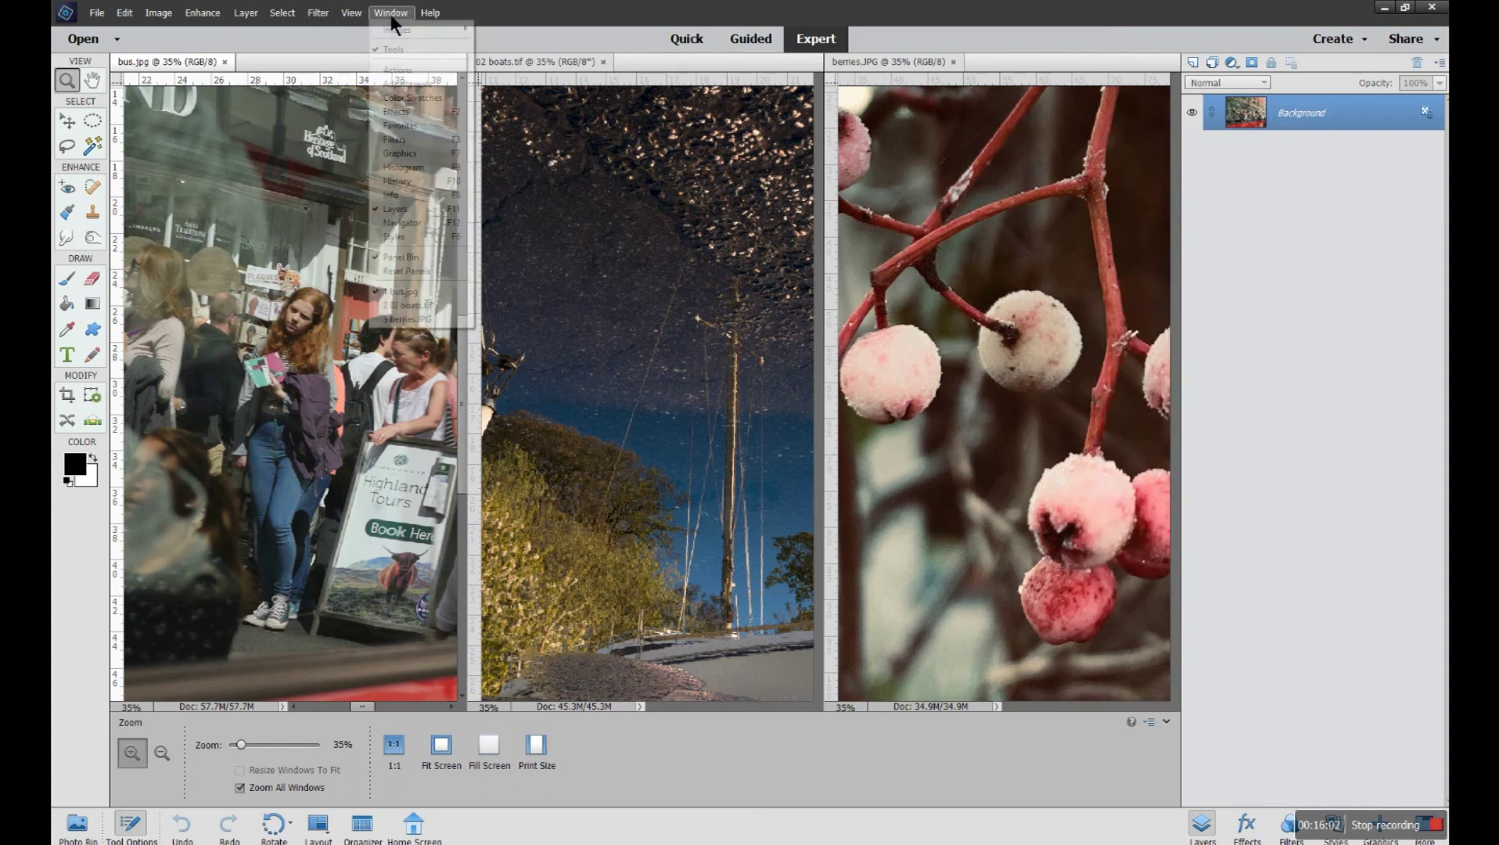
left_click(399, 223)
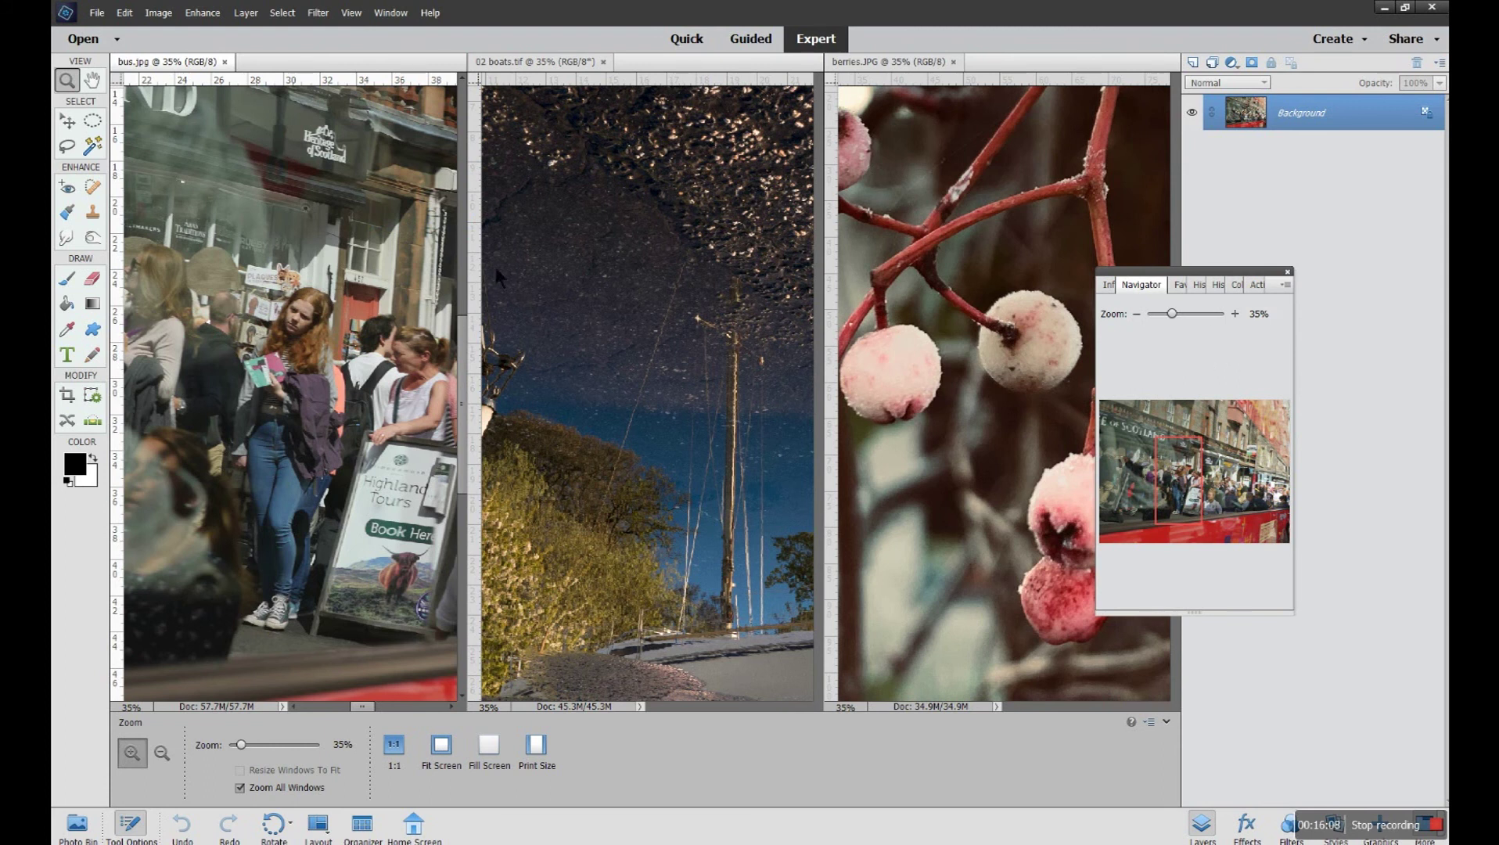
Zoom all three photos to 50% with the Zoom tool, and try the Fill Screen and Print Size views on bus.jpg.
left_click(91, 81)
left_click(69, 82)
left_click_drag(239, 742, 245, 746)
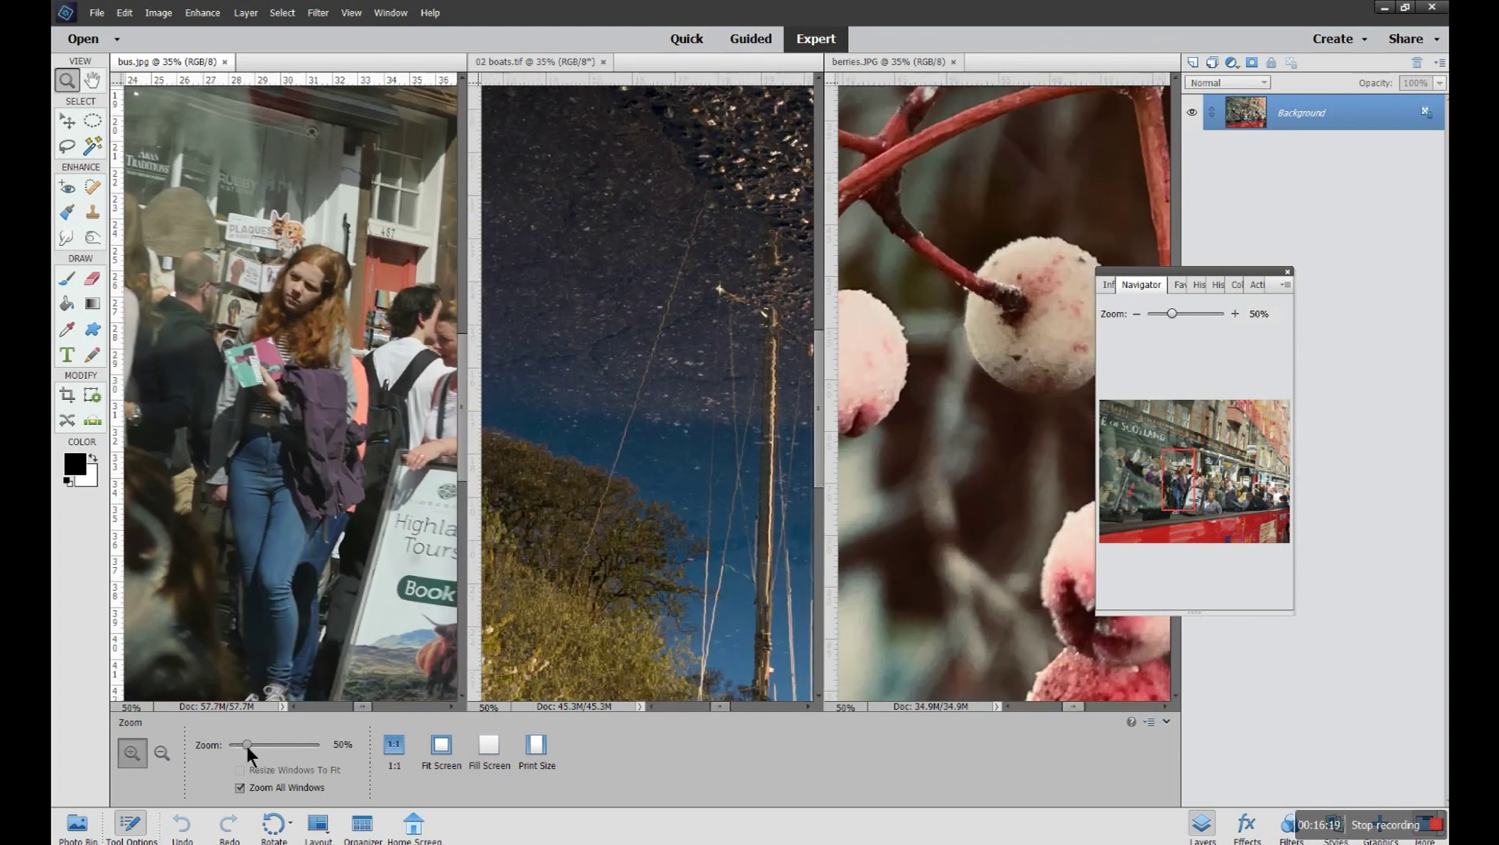
left_click(500, 754)
left_click(536, 750)
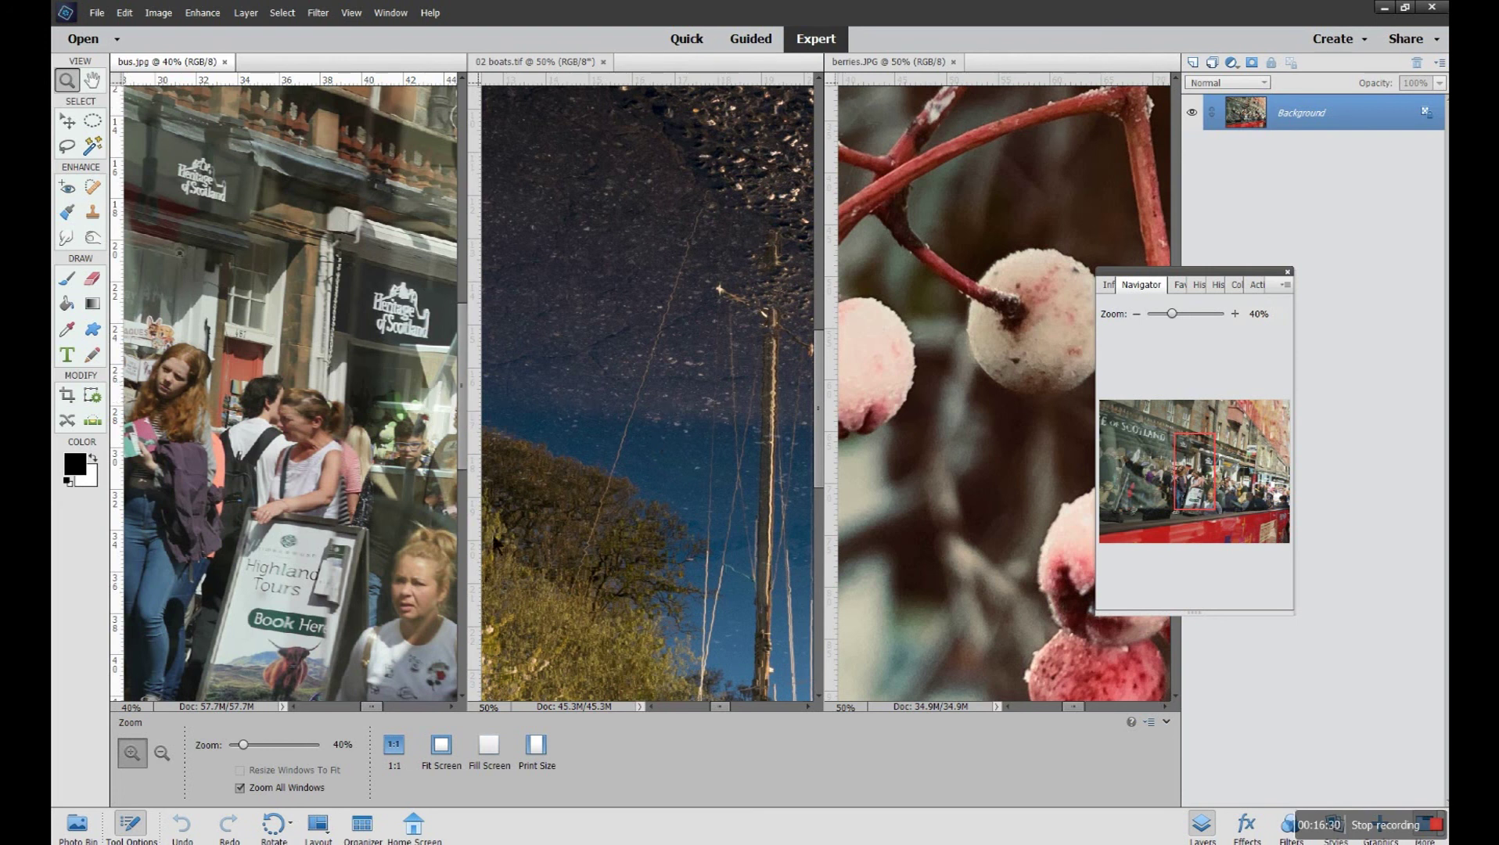
Return the photo windows to the Default layout and fit bus.jpg to the screen.
left_click(318, 828)
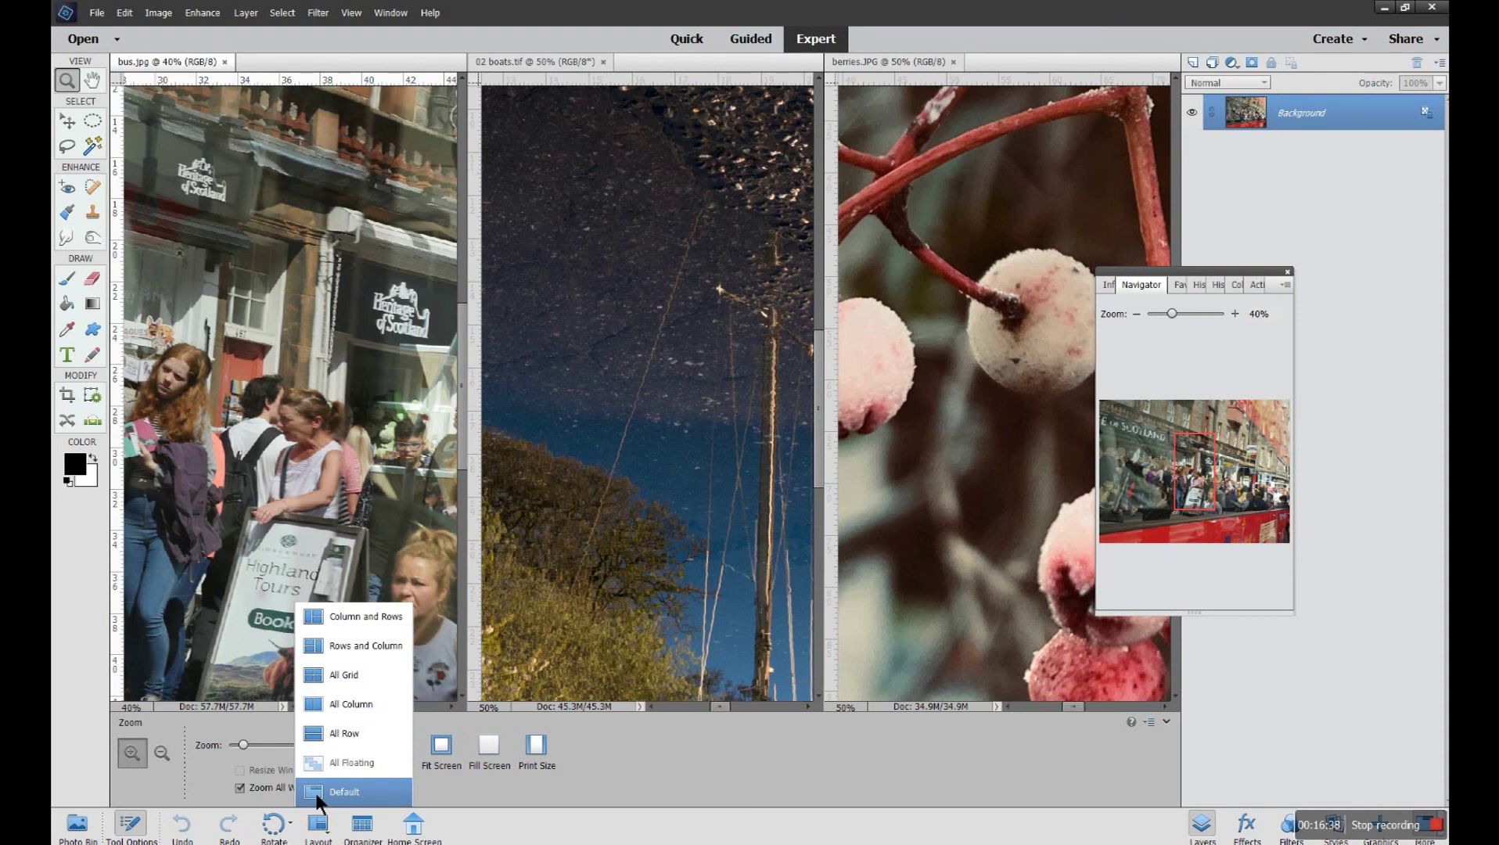
left_click(344, 792)
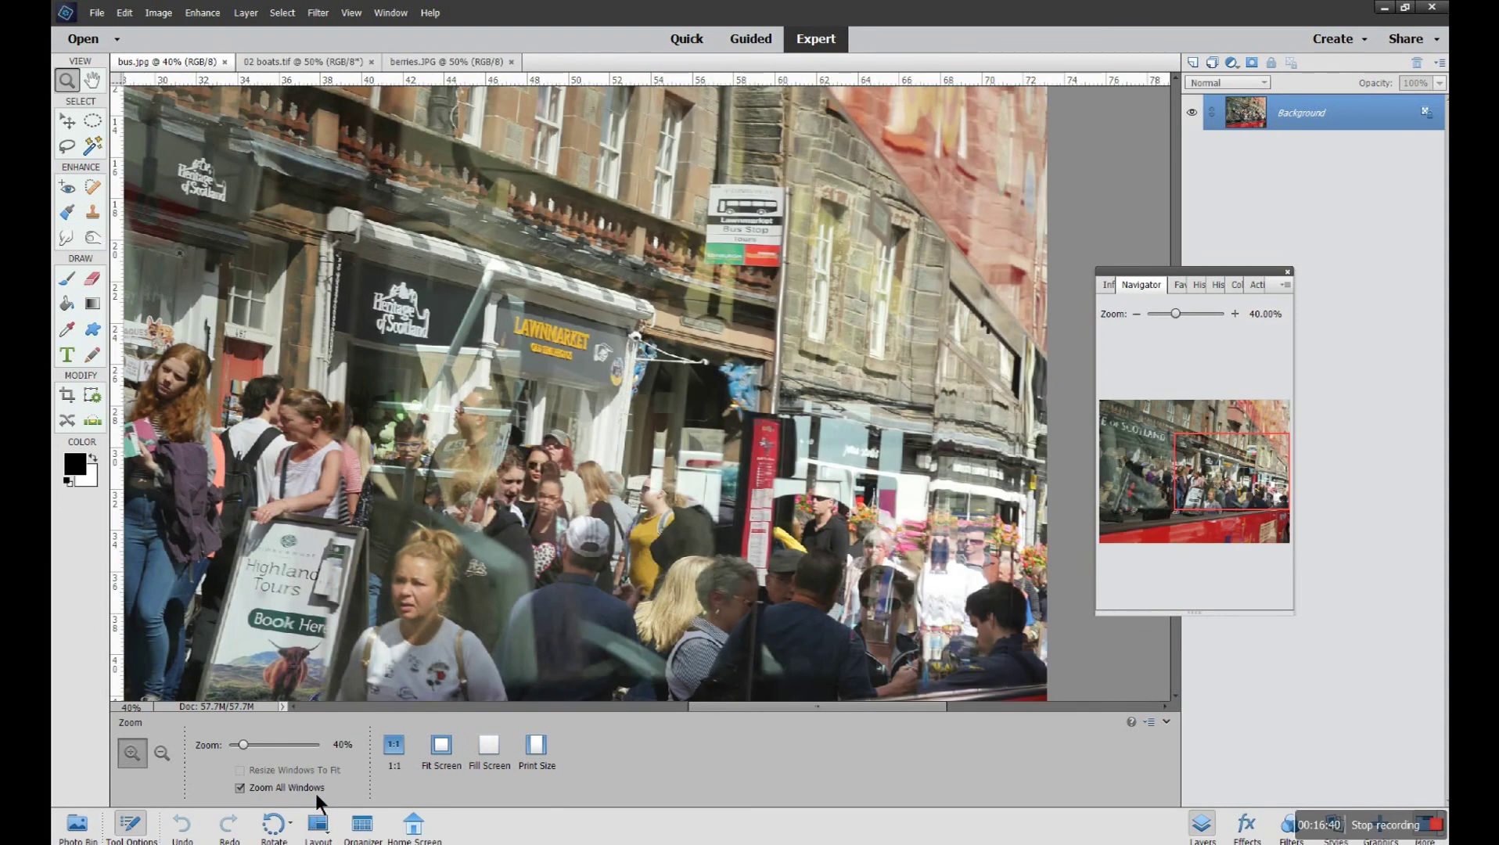
left_click(435, 753)
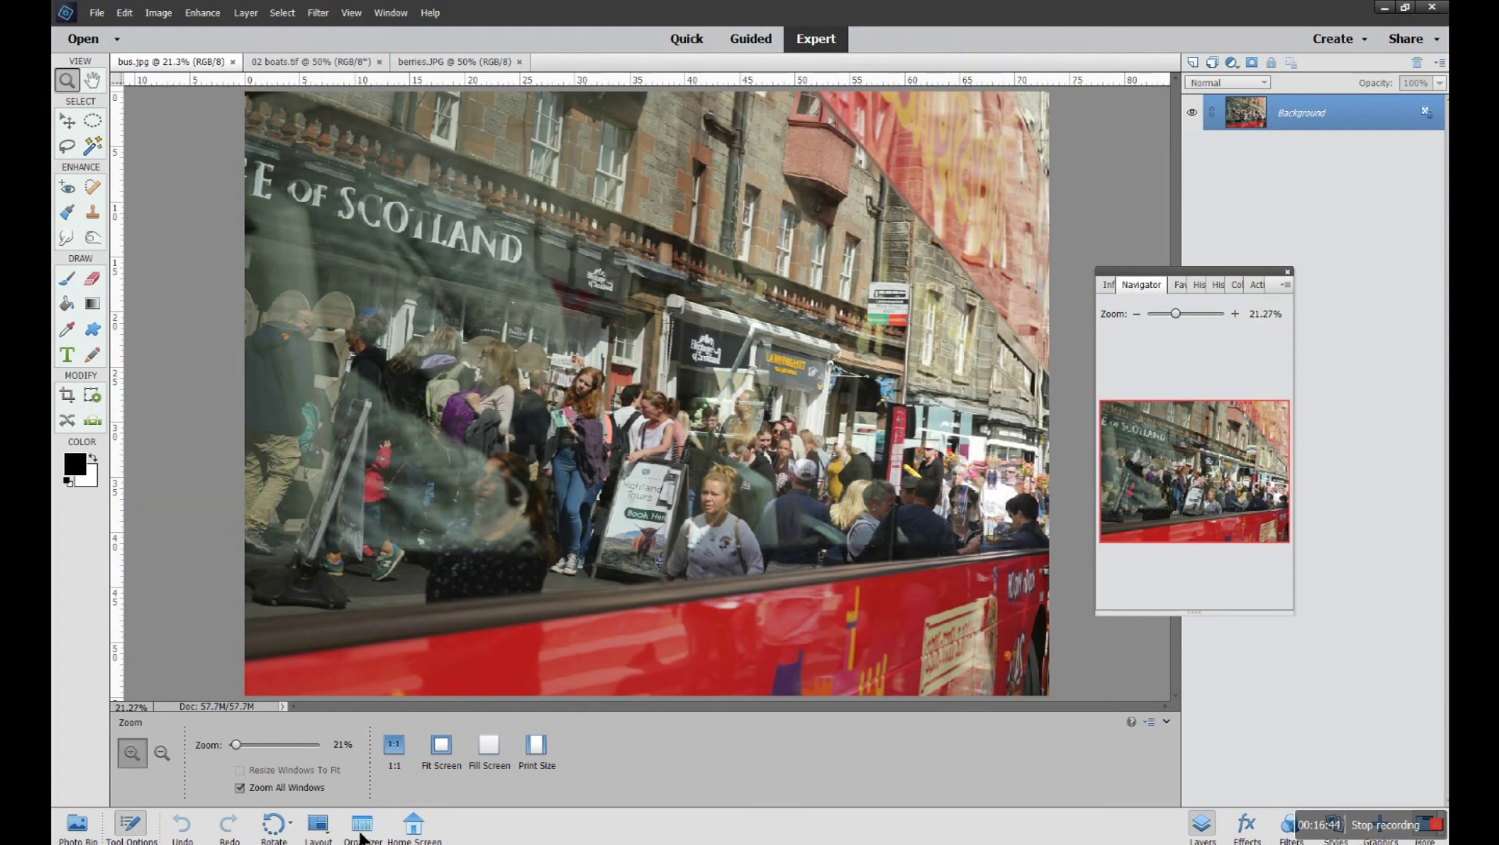
Arrange the photos in the All Column layout, make berries.JPG active, and return to the Default layout.
left_click(318, 826)
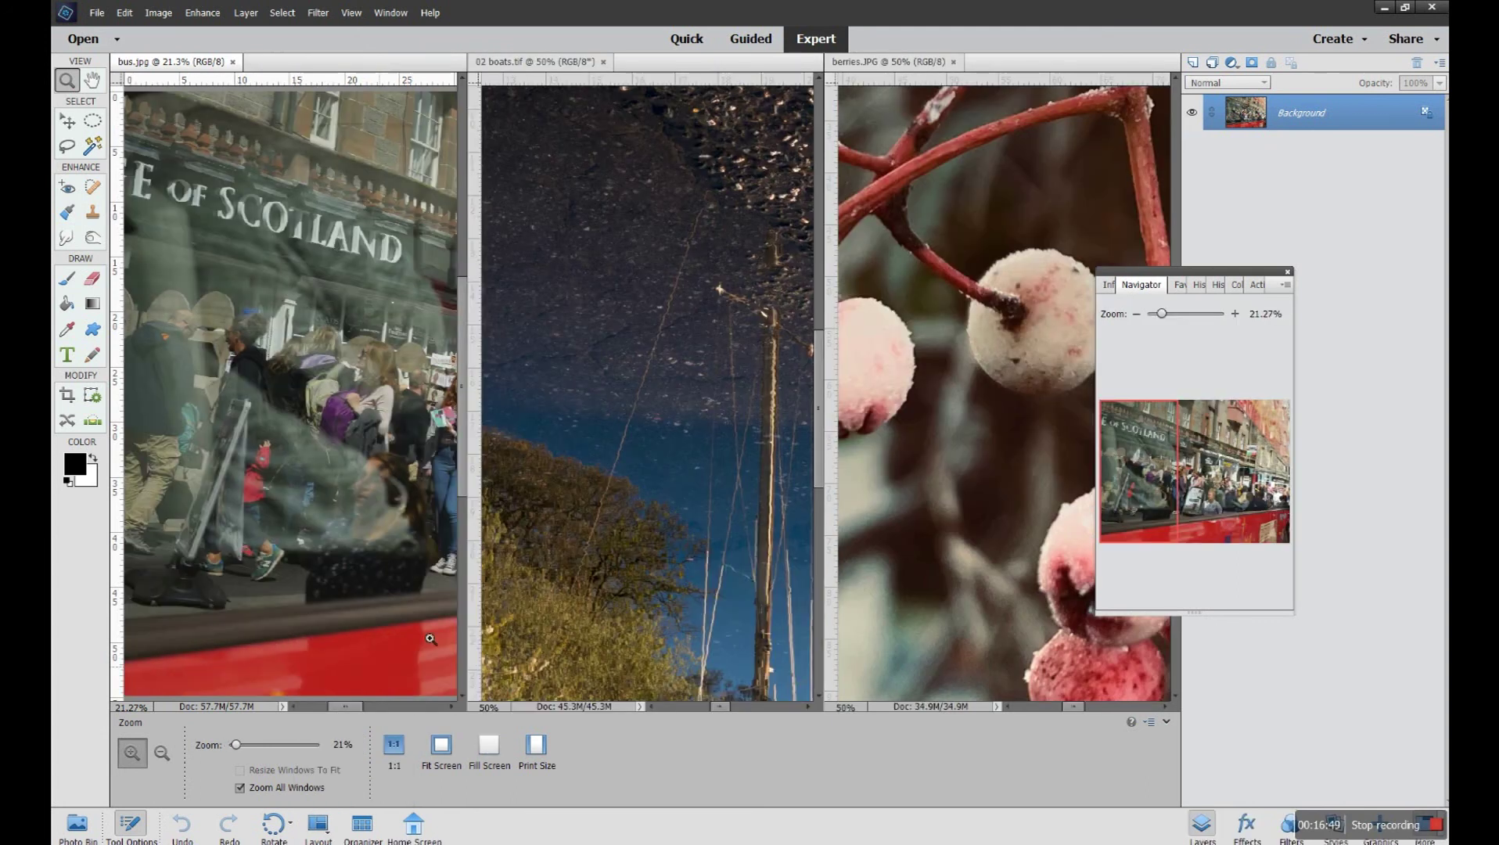
left_click(908, 63)
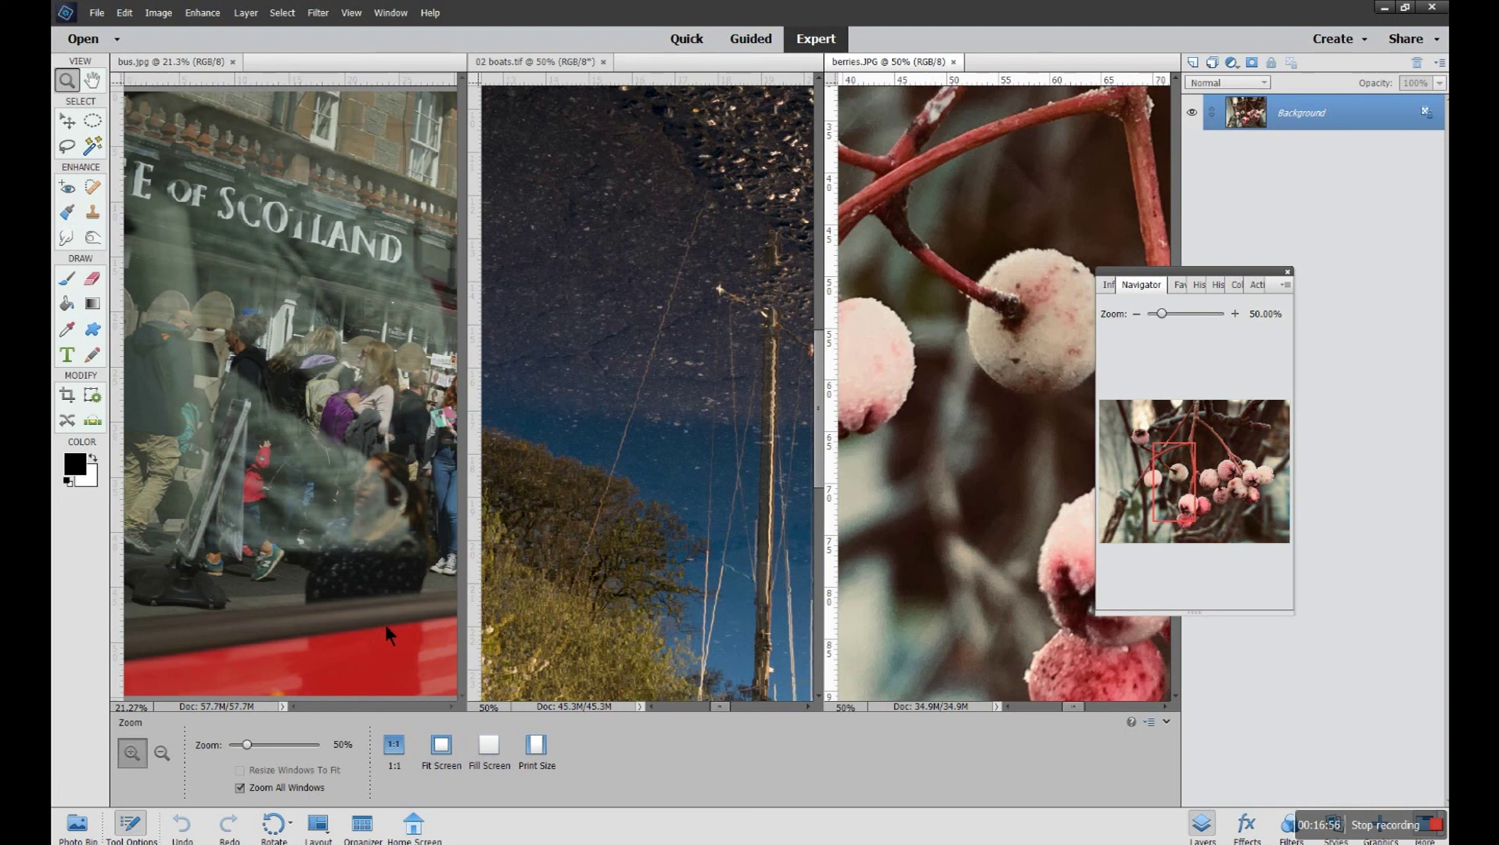
left_click(318, 824)
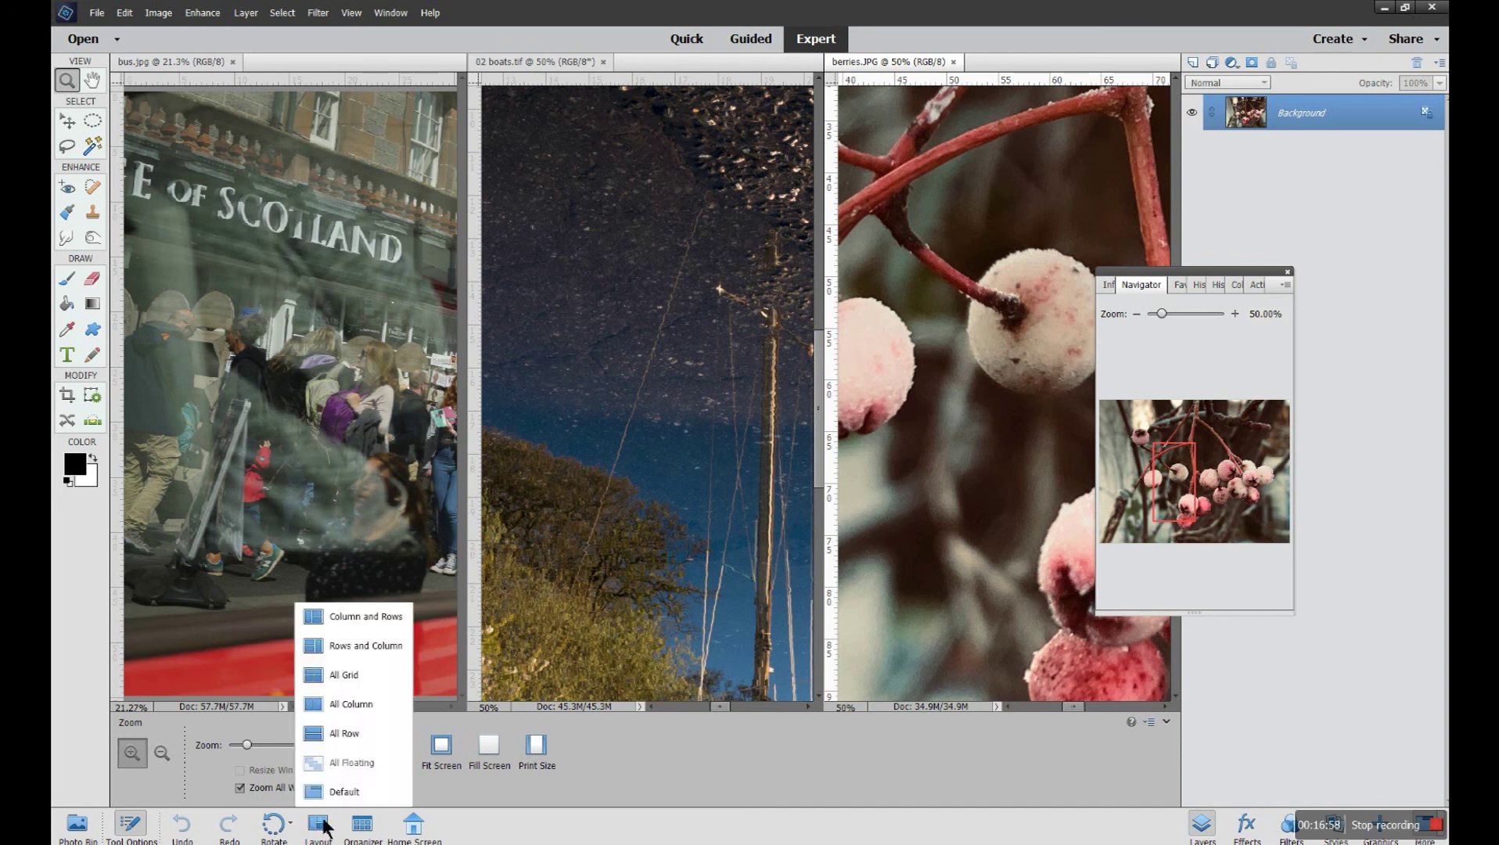
left_click(327, 796)
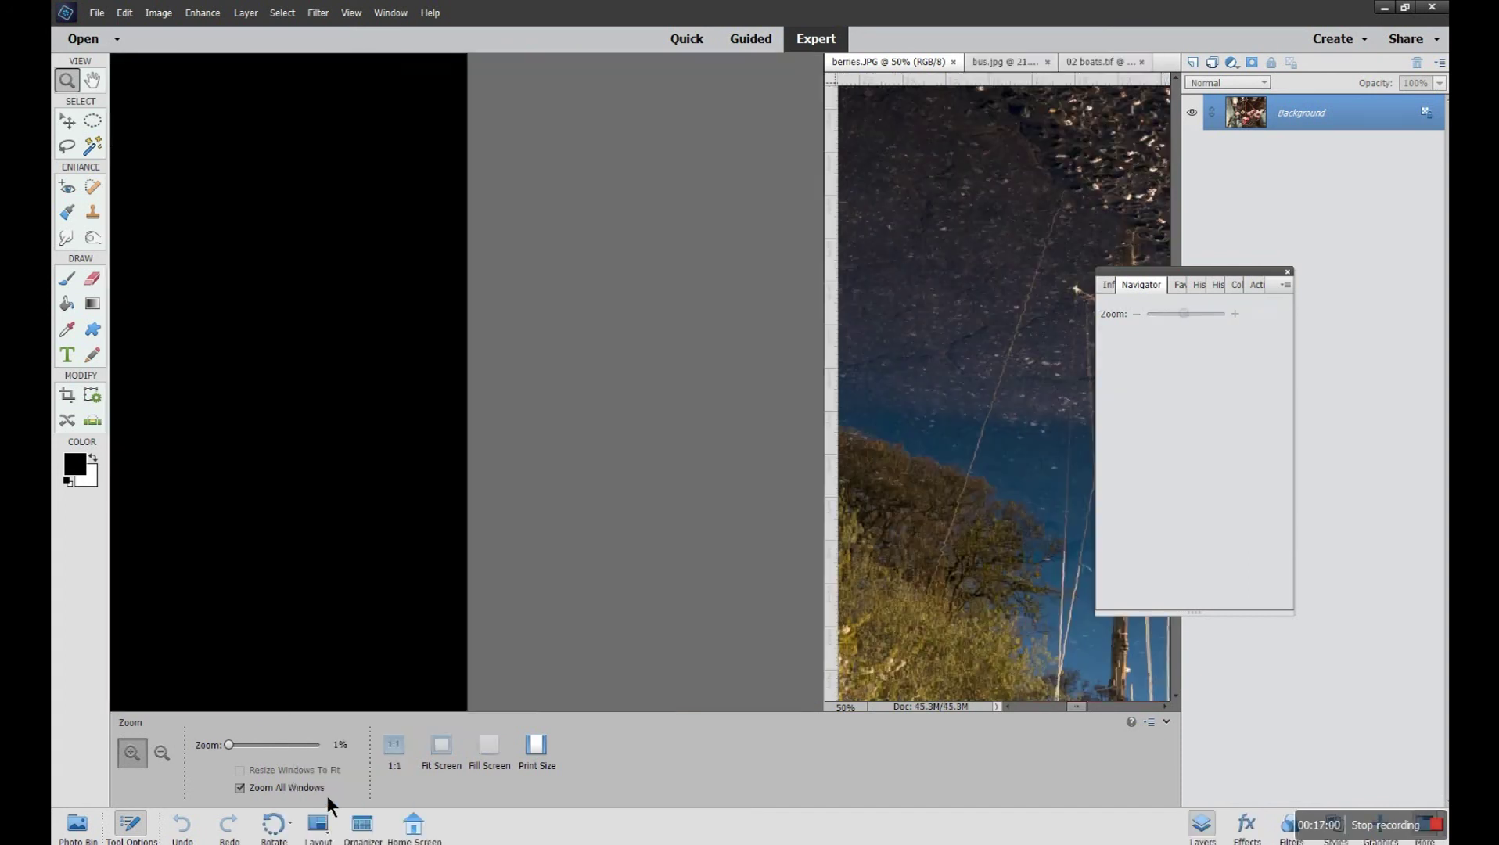